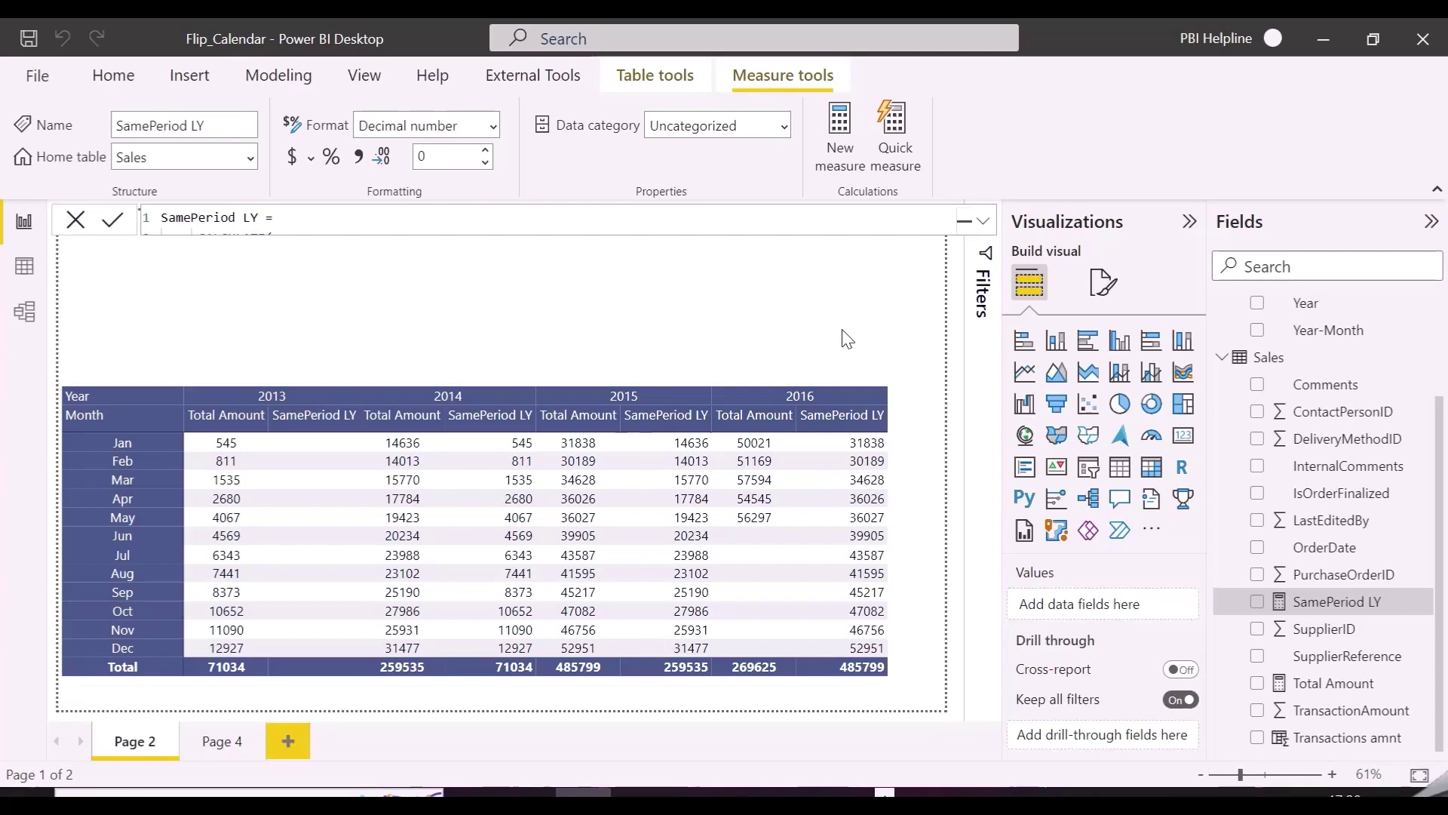
Step: Expand the dim_Date table formula and add a column named "FY Monthnumber" after "Year-Month", starting its expression with IF
scroll(1327, 362, "up", 2)
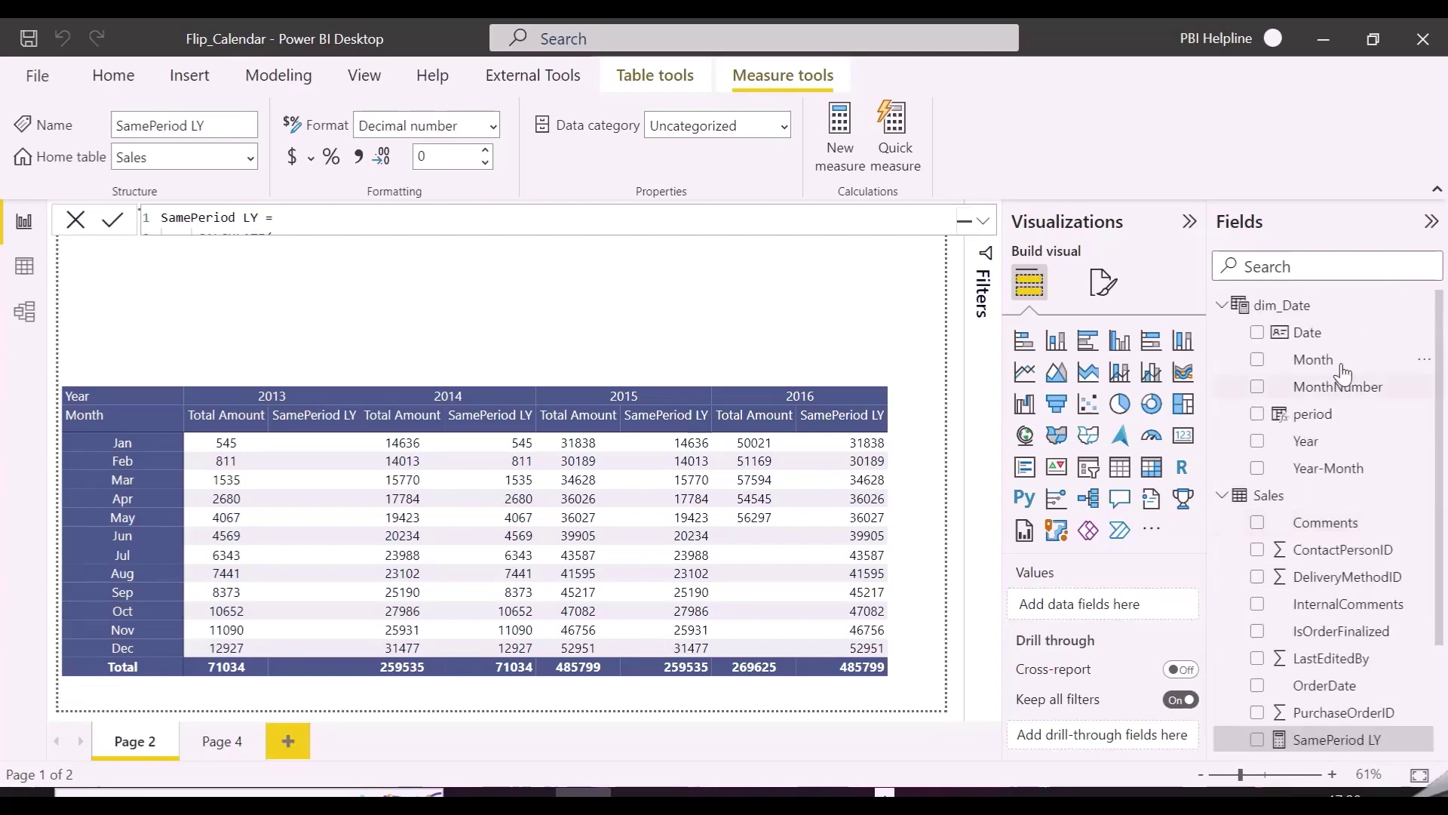
left_click(1295, 303)
left_click(983, 220)
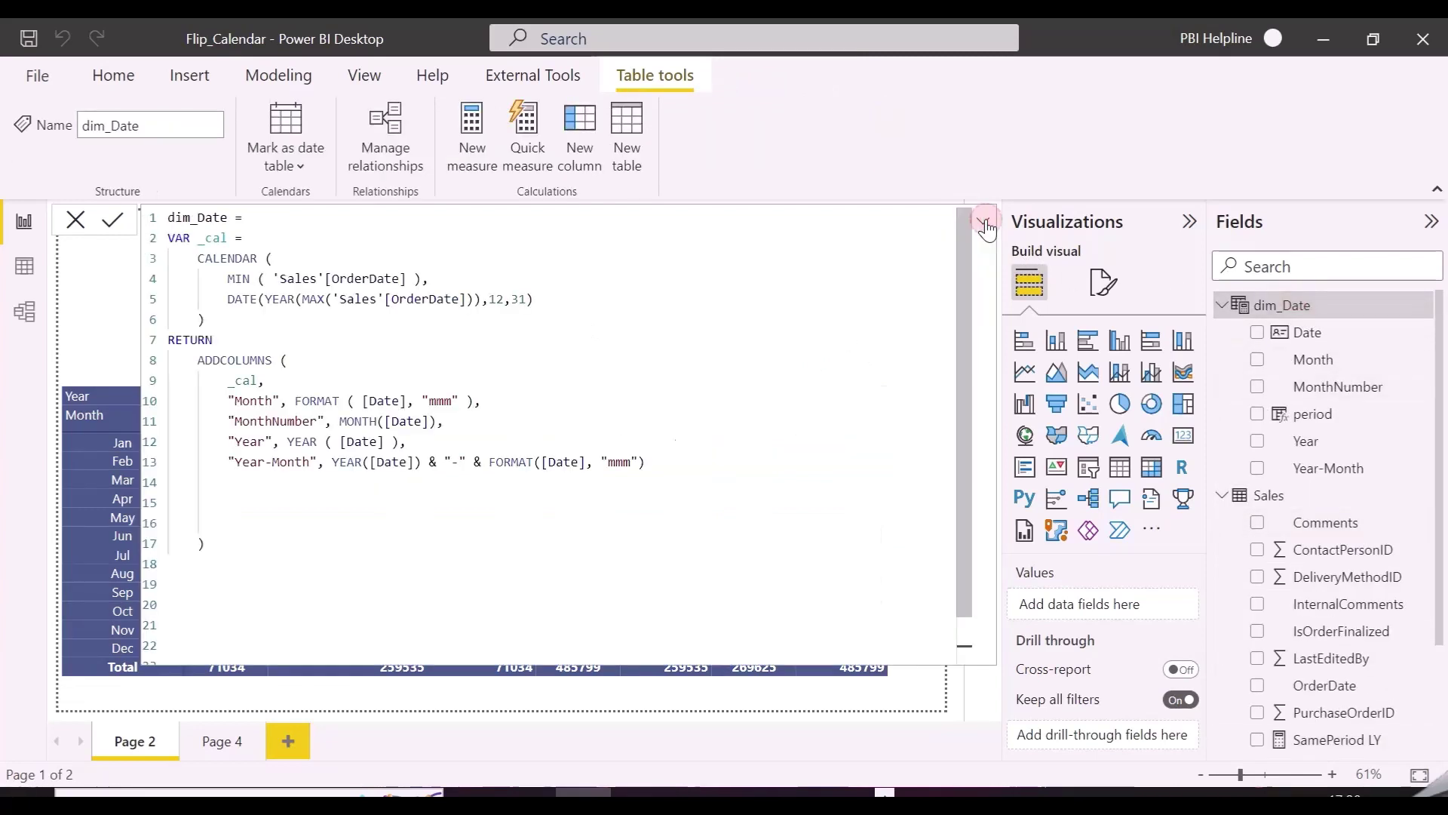
left_click(679, 466)
type(",")
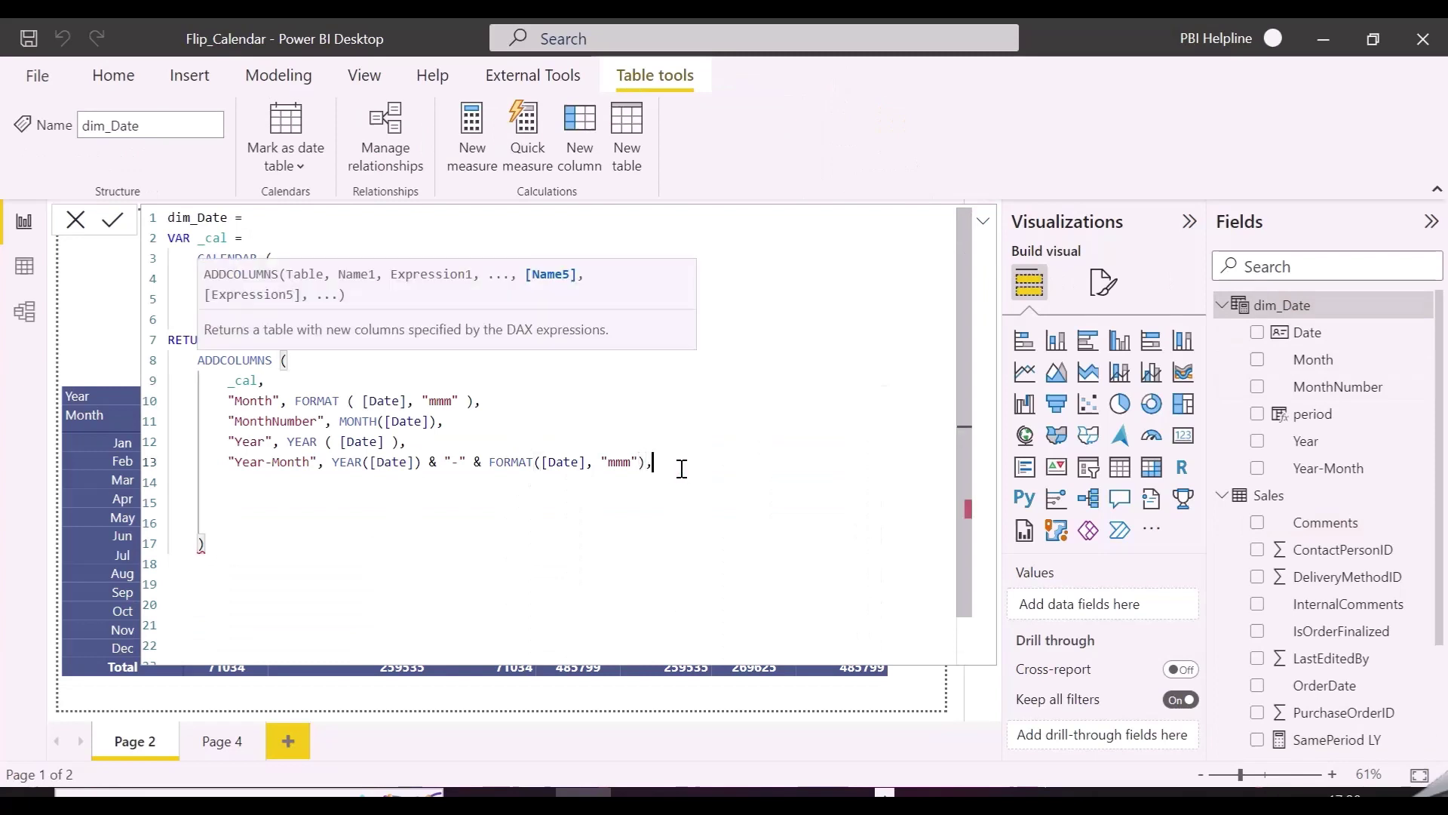
key("Return")
type("\"FY Monthnum")
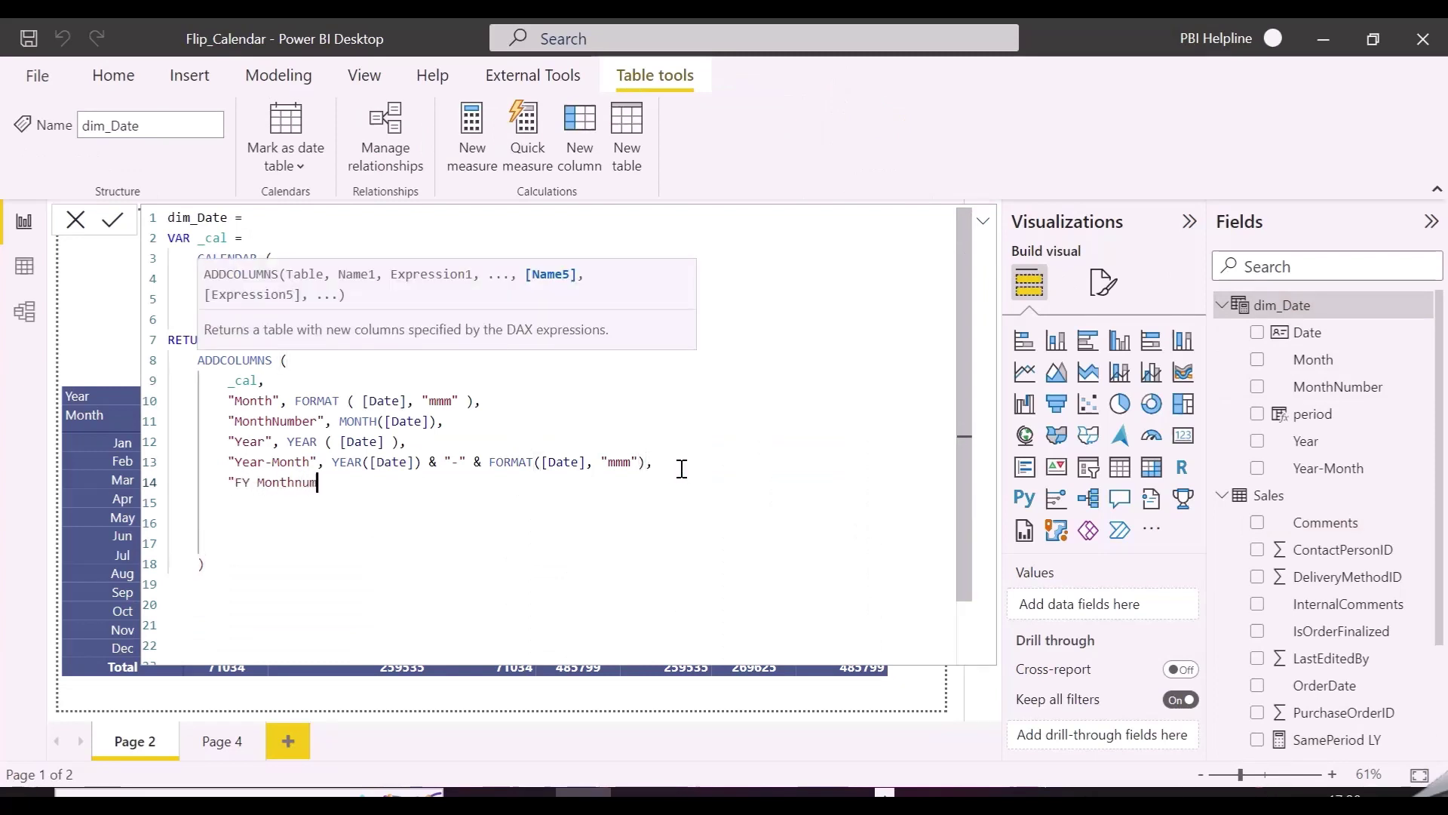
type("ber\", IF(")
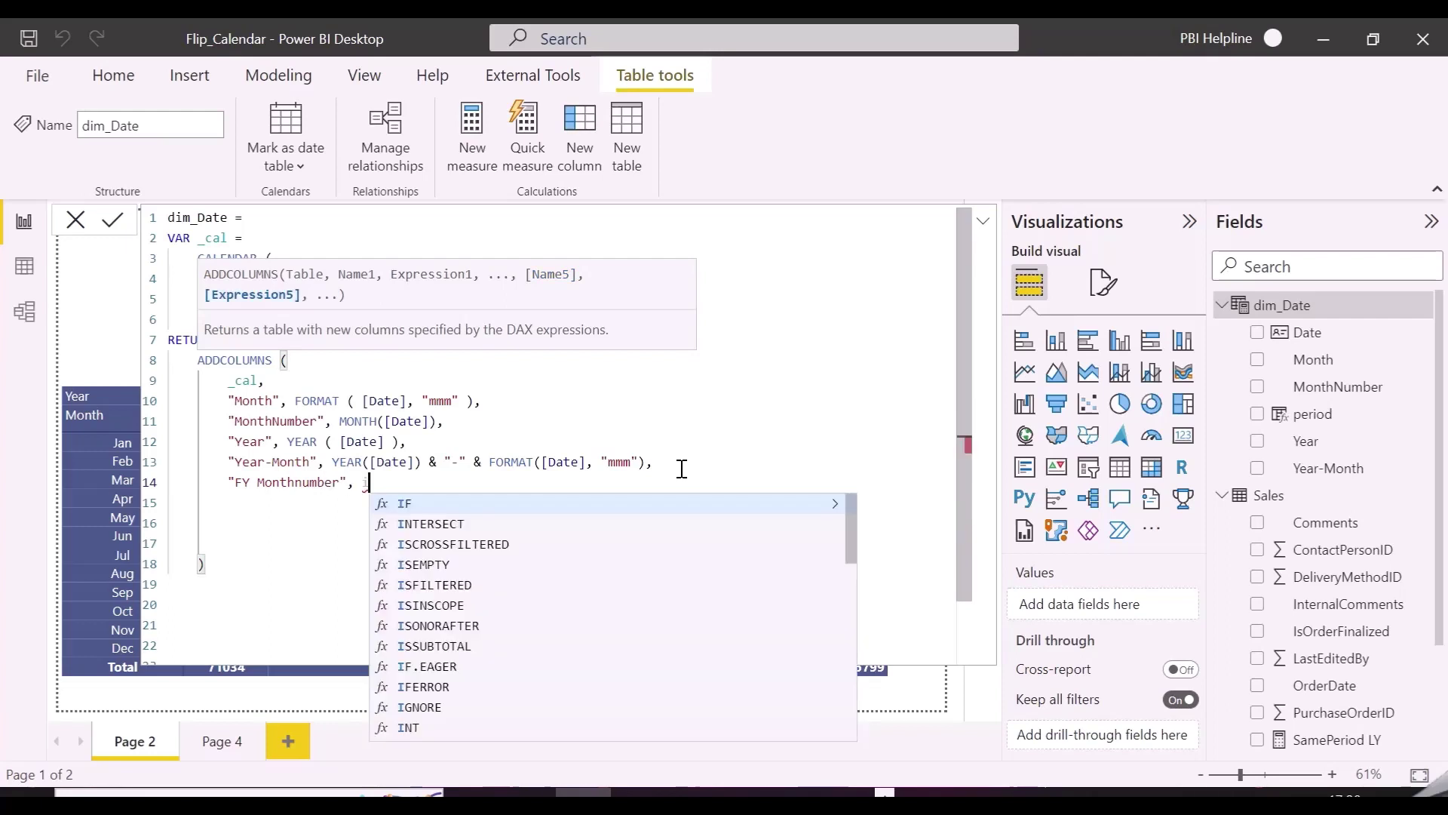
Step: Enter MONTH([Date]) <=3 as the logical test of the FY Monthnumber IF expression
type("MONTH(date")
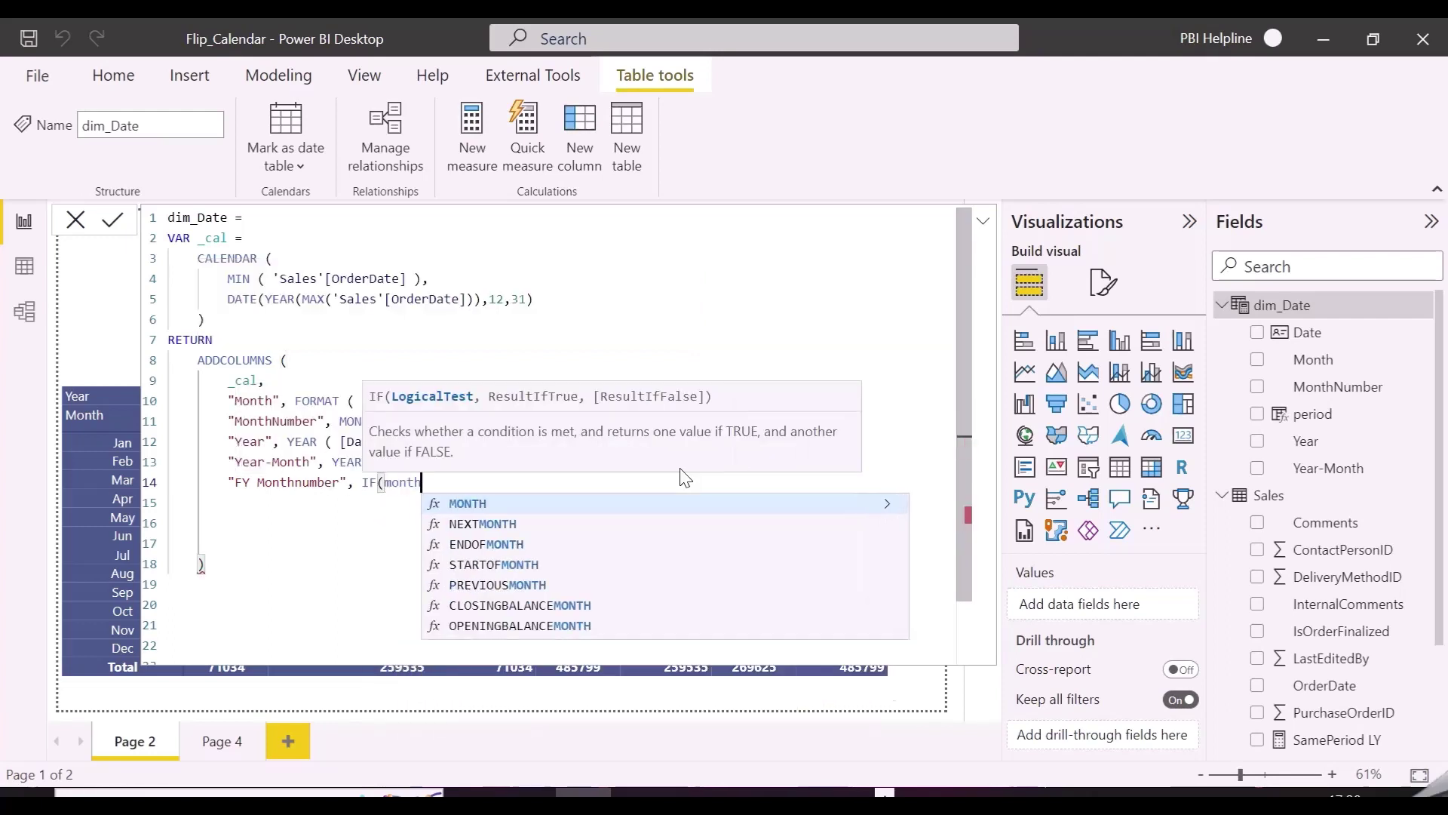
key("Up")
key("Up")
key("Tab")
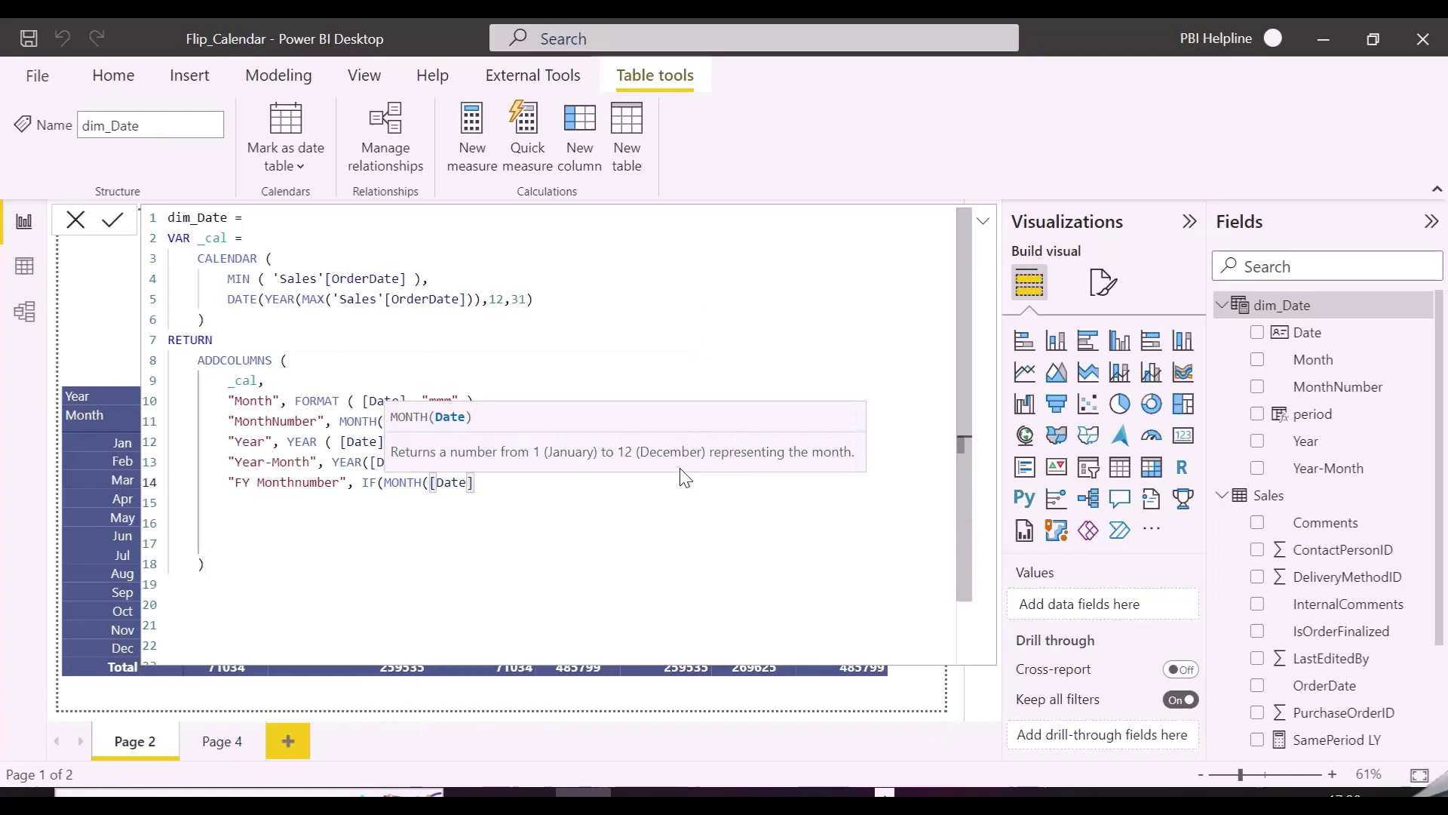
type(") <=3")
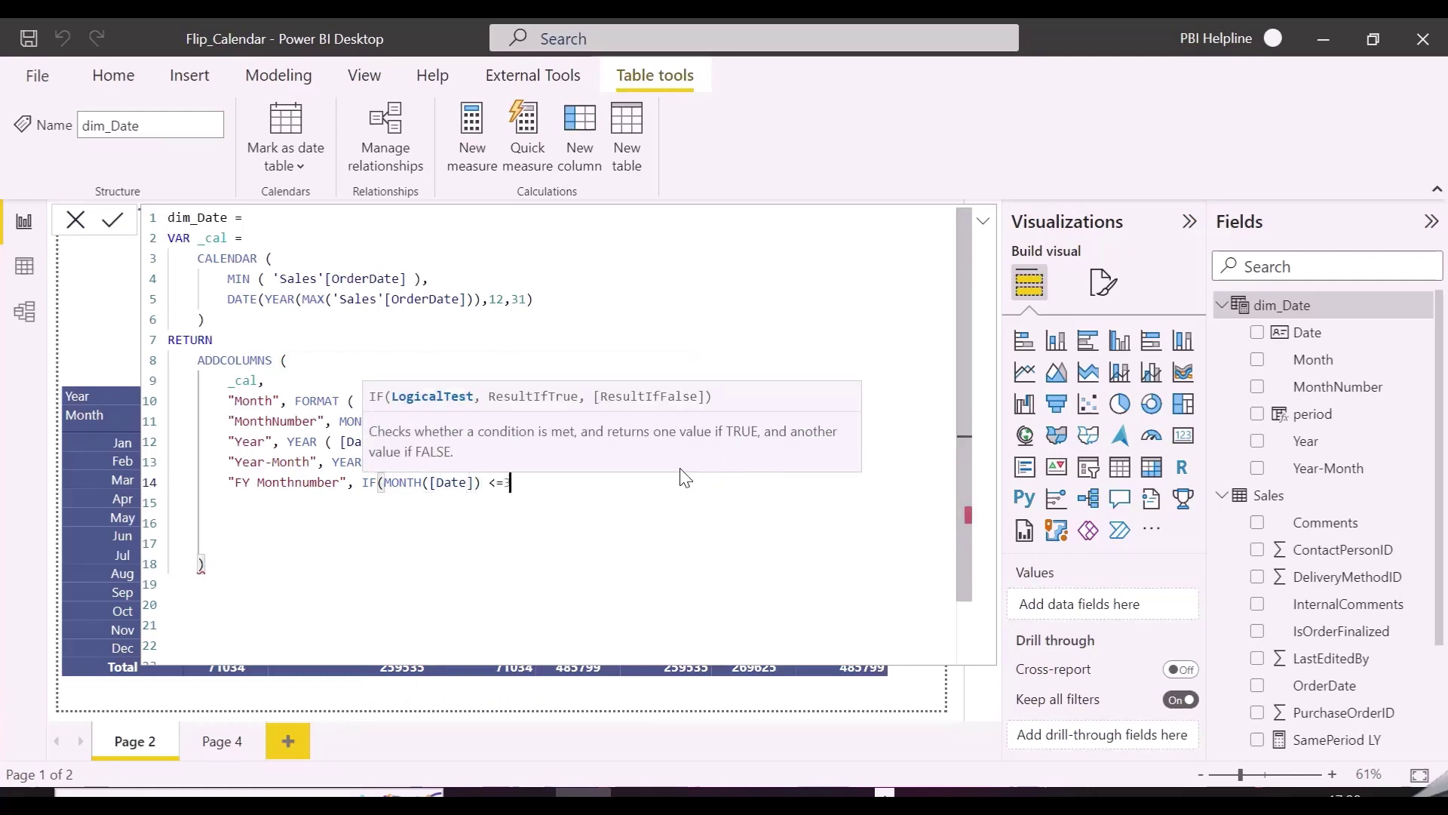
Step: Set the true result of the FY Monthnumber IF expression to MONTH([Date]) +9
type(", MONTH(")
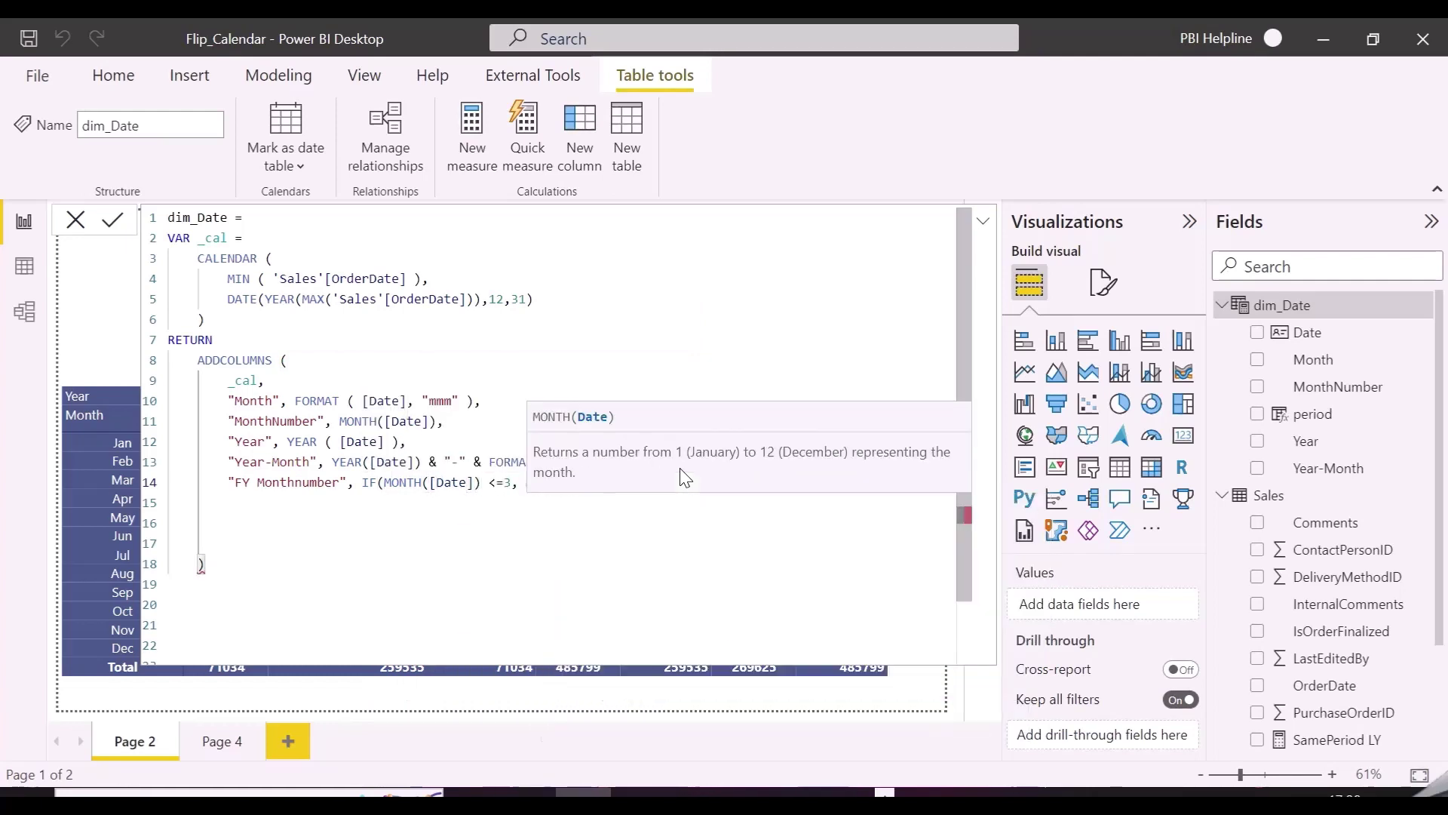
type("date")
key("Up")
key("Up")
key("Tab")
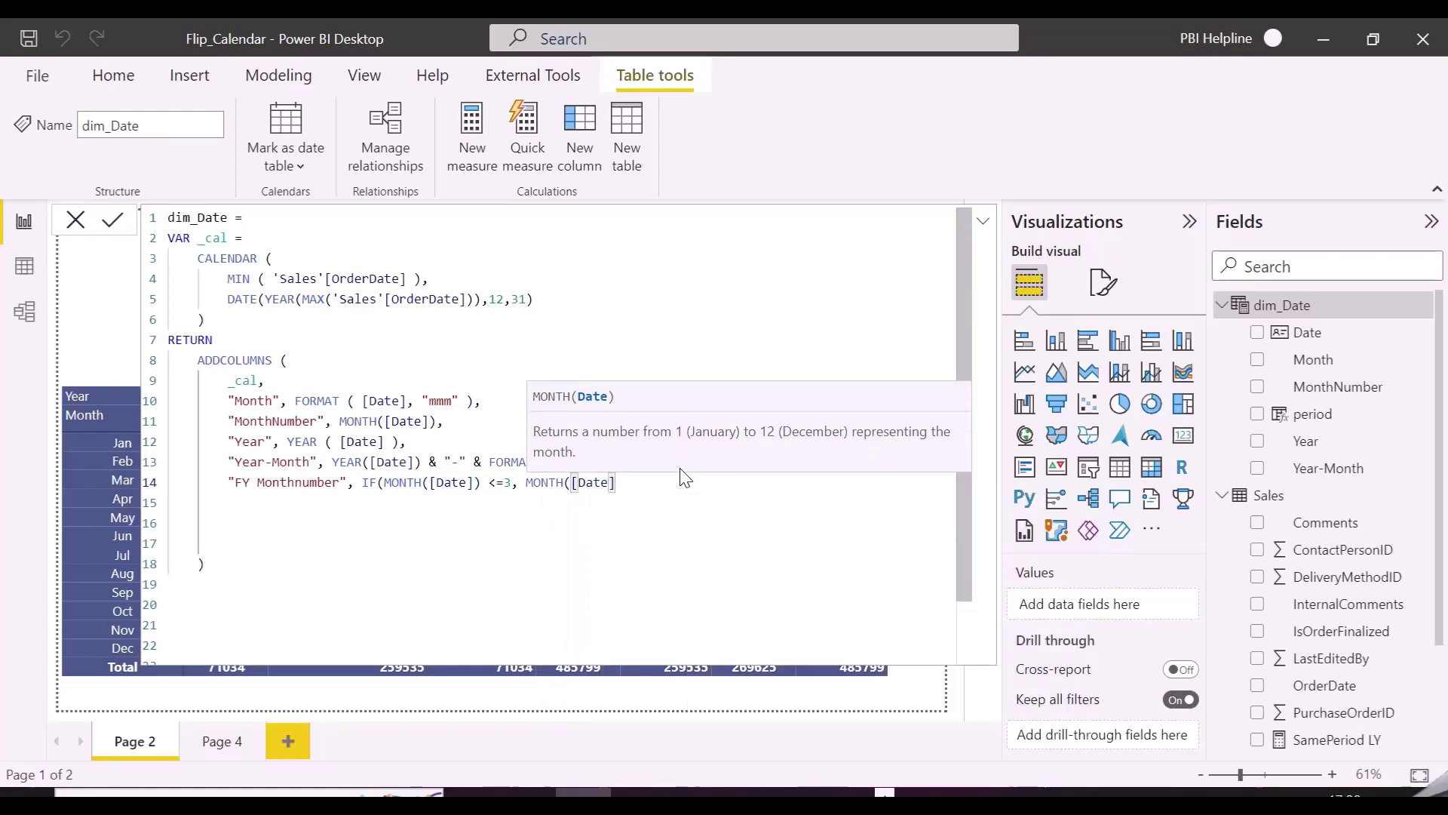
type(") +9")
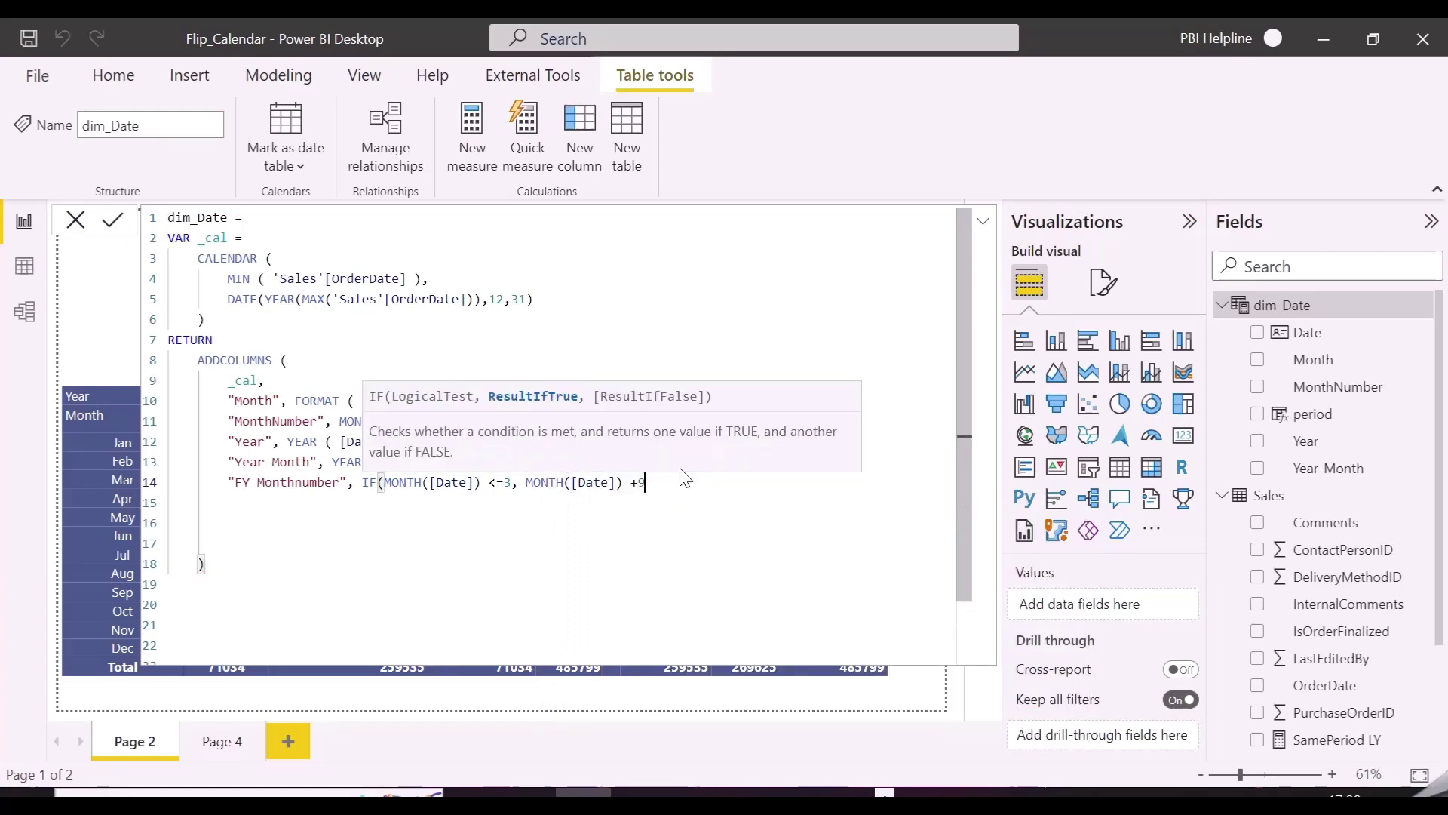
Step: Set the false result of FY Monthnumber to MONTH([Date]) -3 and close the IF expression with a trailing comma
type(", month")
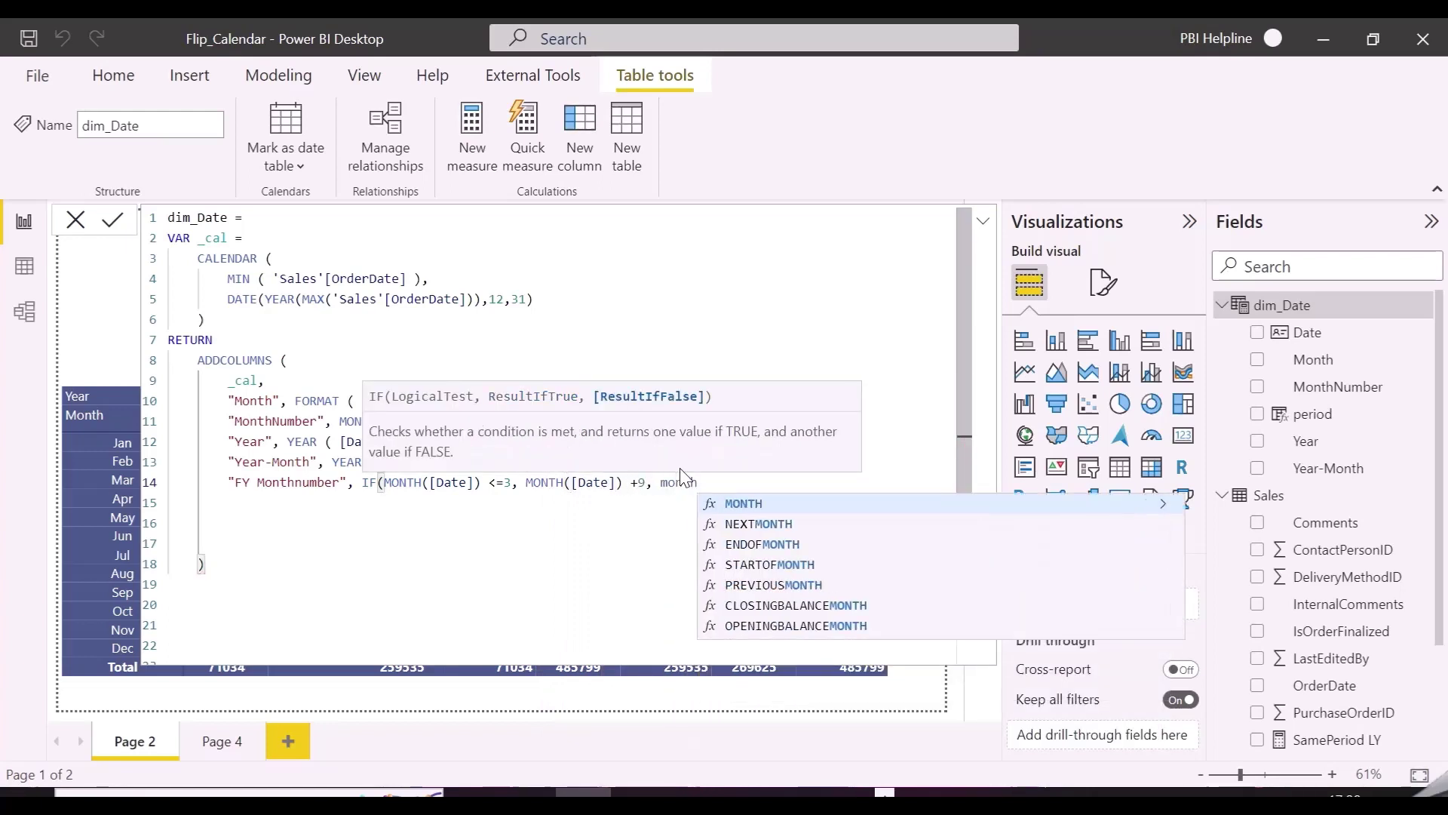
key("Tab")
type("da")
key("Tab")
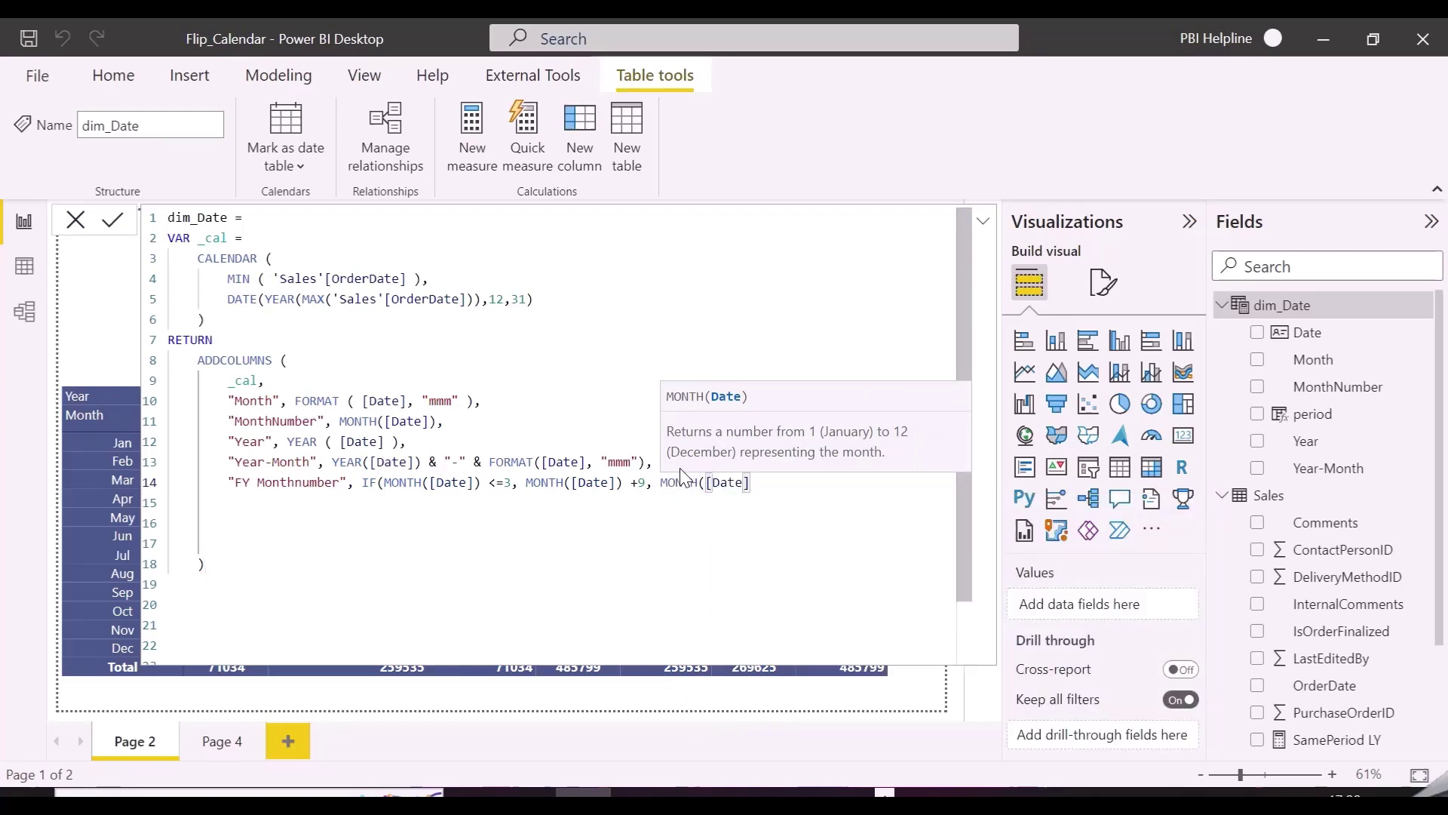
type(") -3")
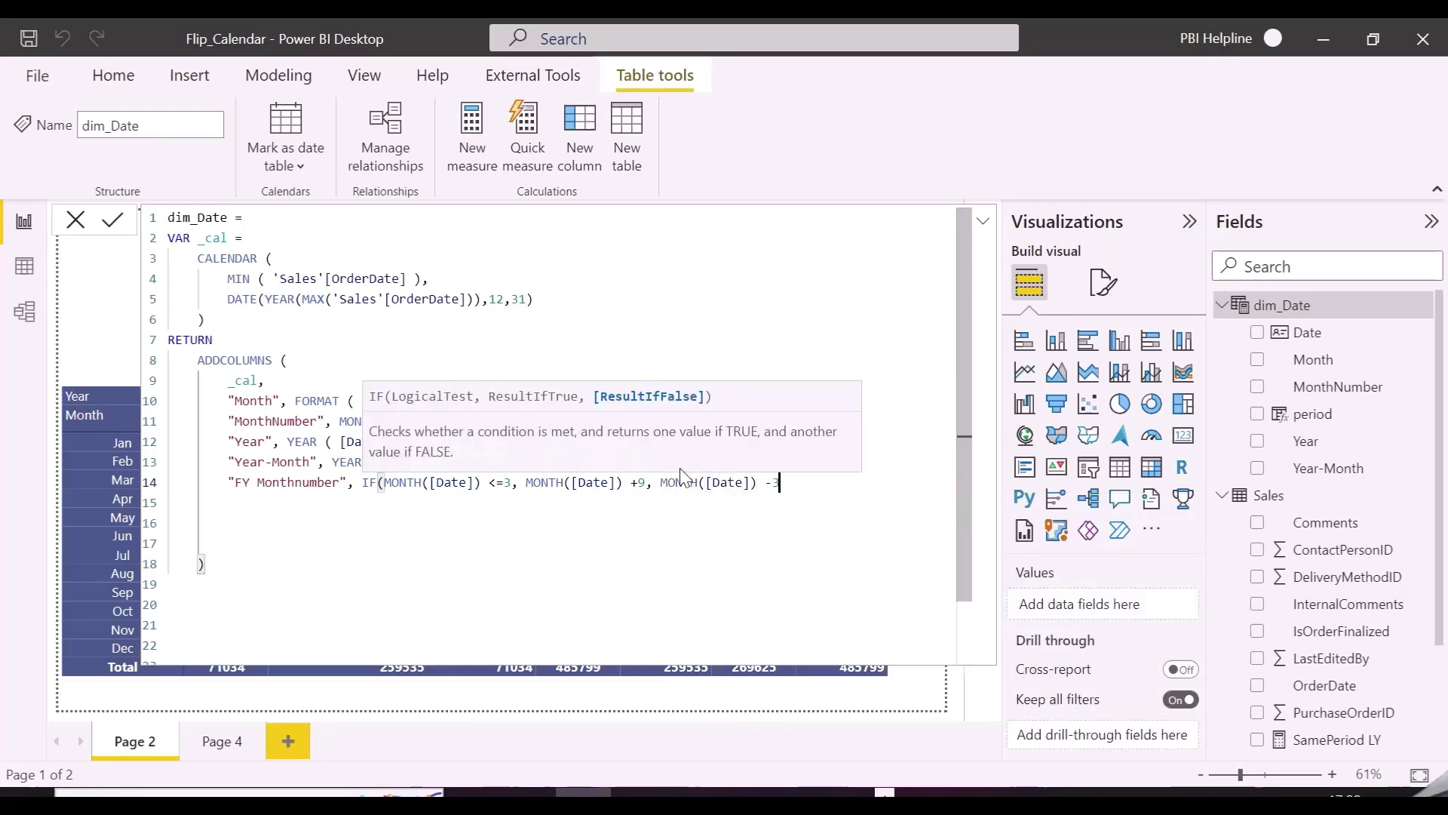
type("),")
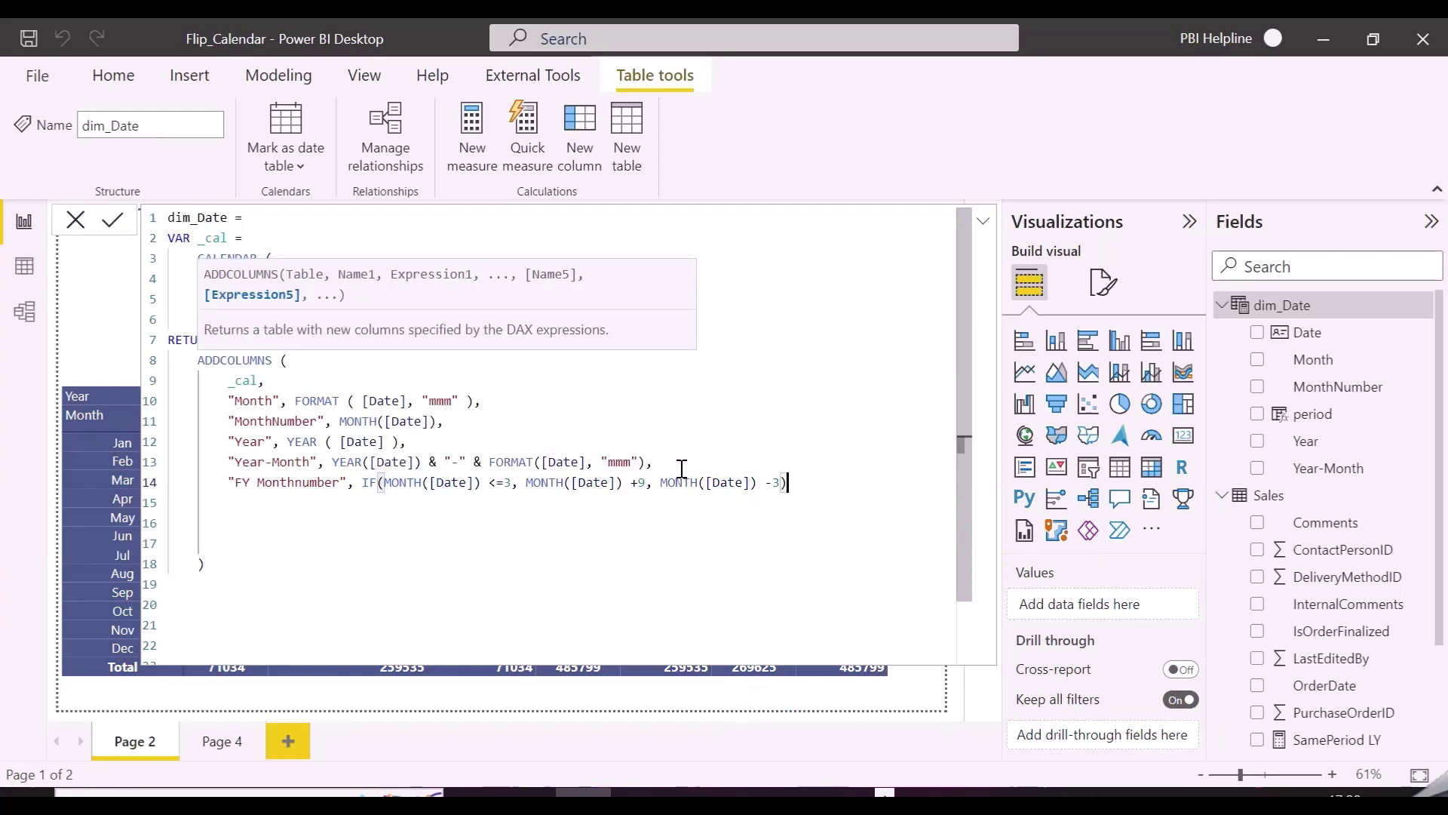
Step: Add another column named "FY Year" on a new line, starting its expression with an IF test on MONTH
key("Return")
type("\"FY Year")
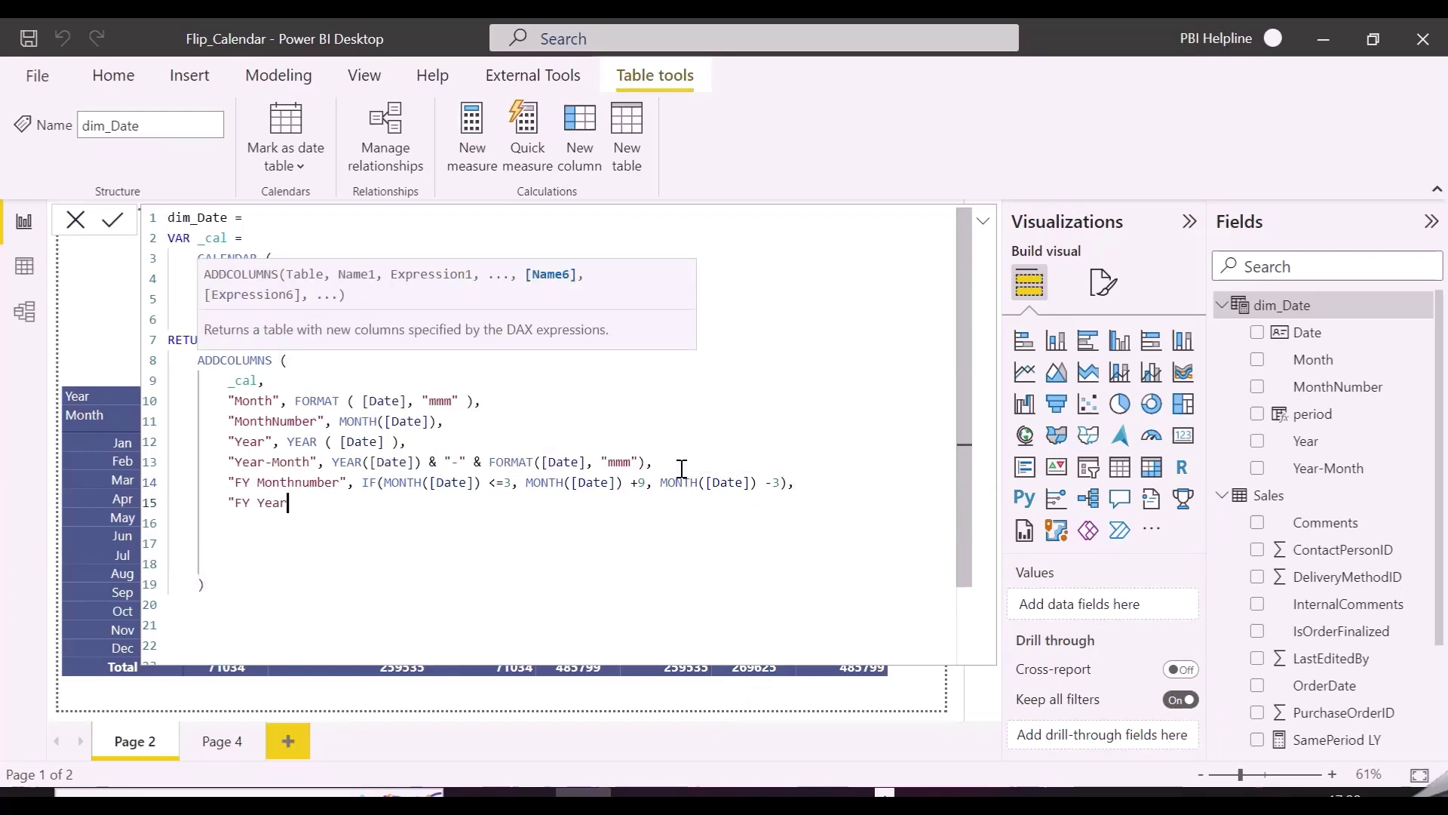
type("\" , ")
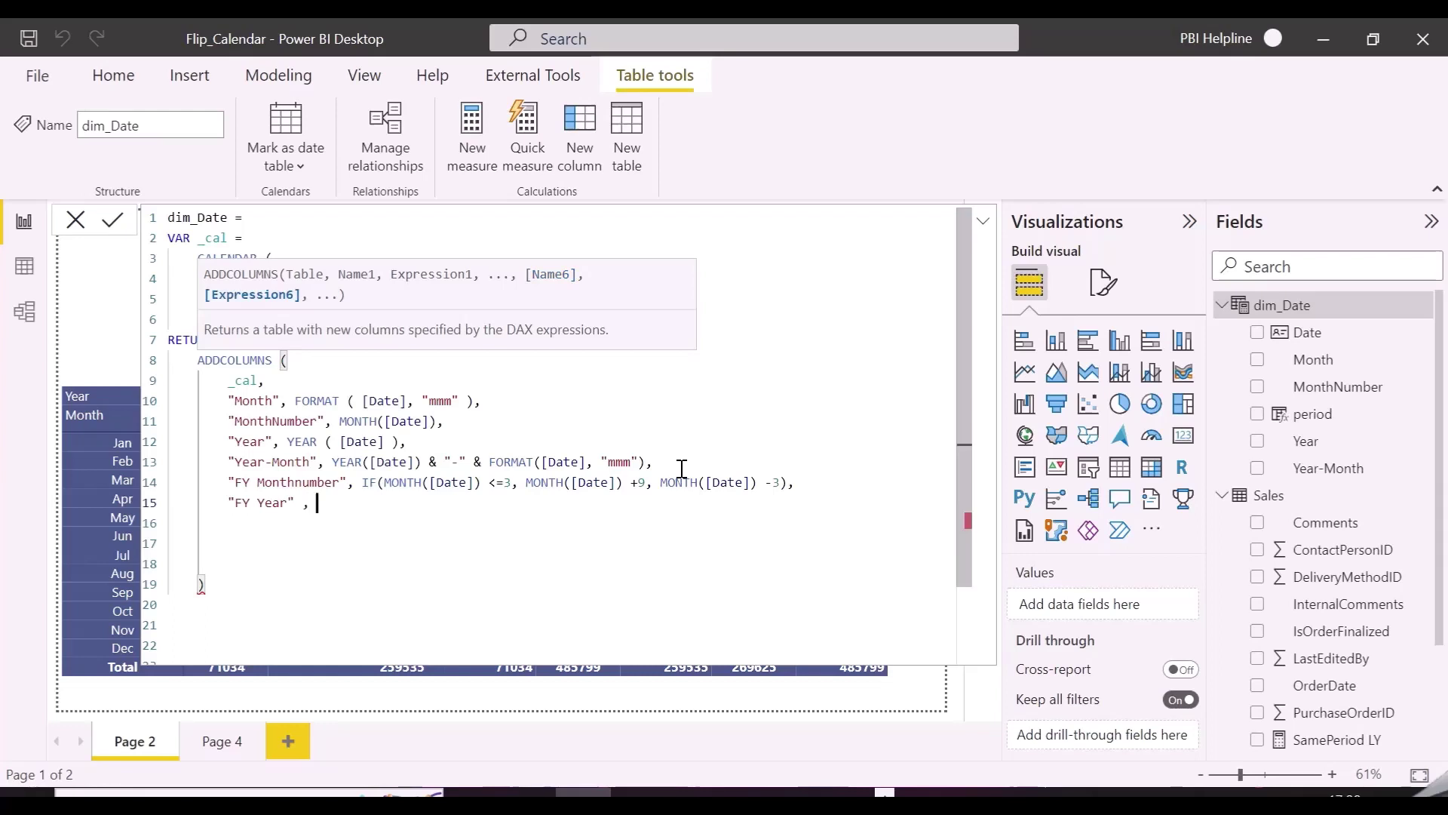
type("IF( month")
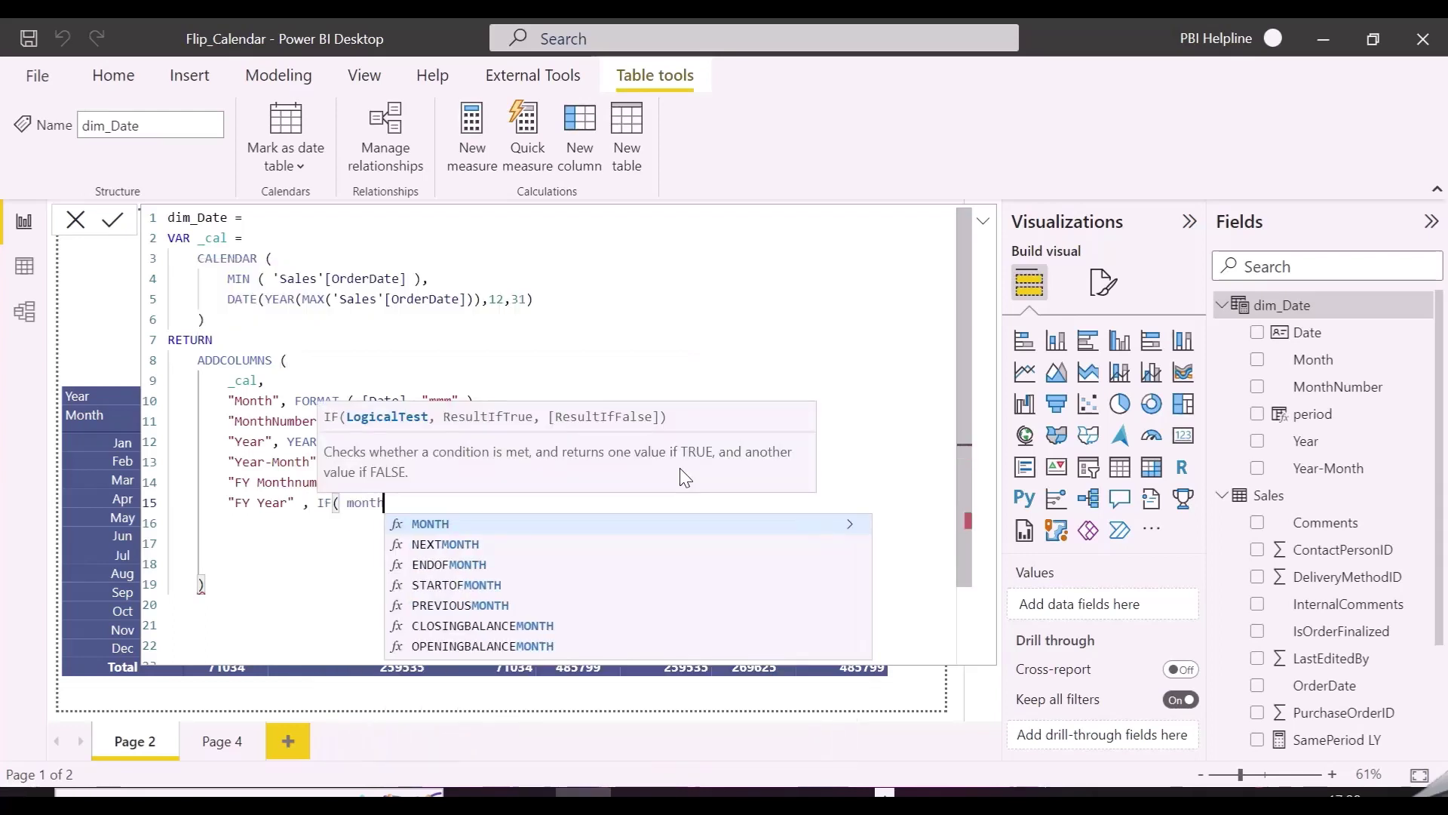
key("Tab")
type("(dsate")
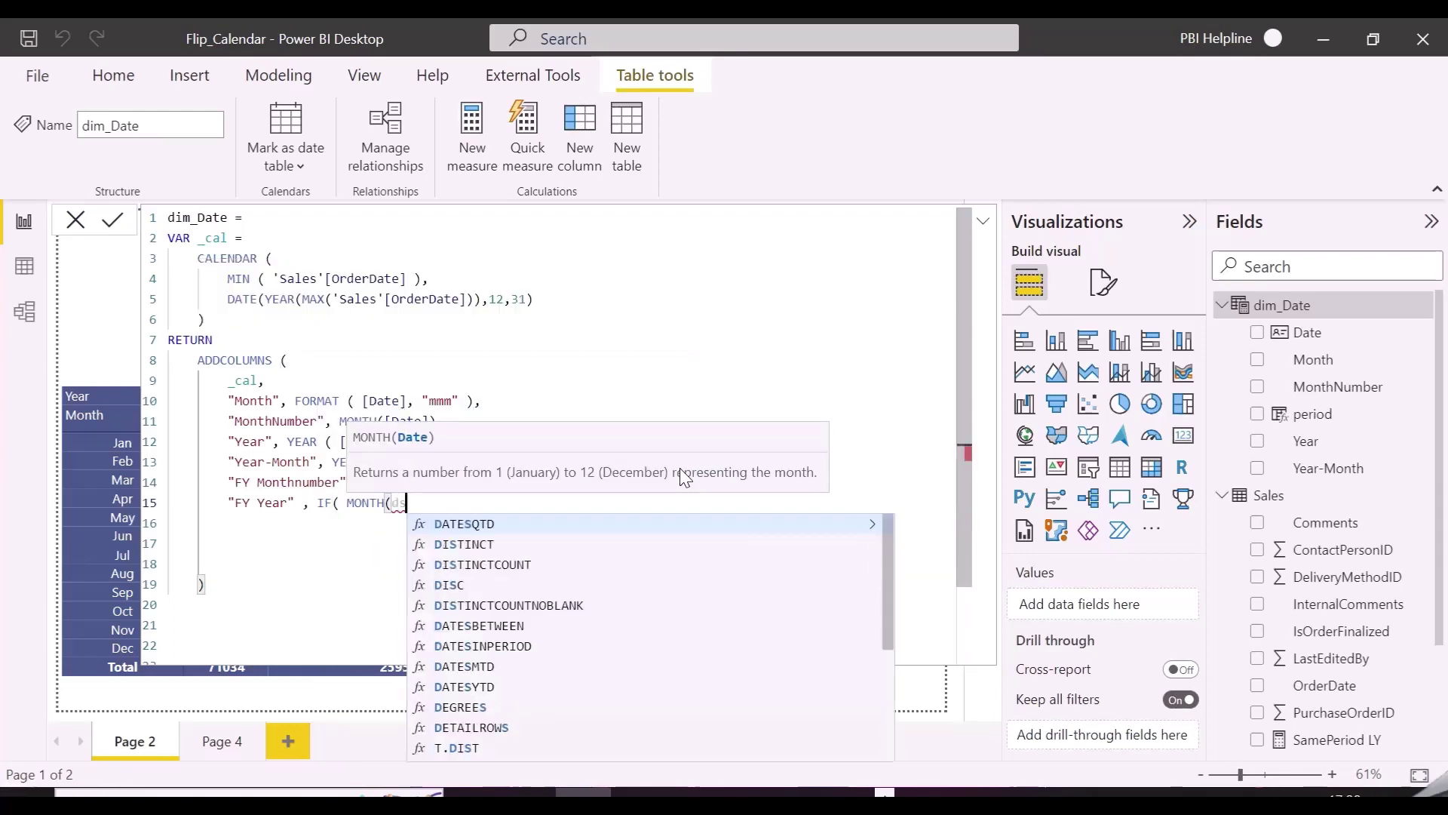
key("BackSpace")
key("BackSpace")
key("BackSpace")
key("BackSpace")
key("BackSpace")
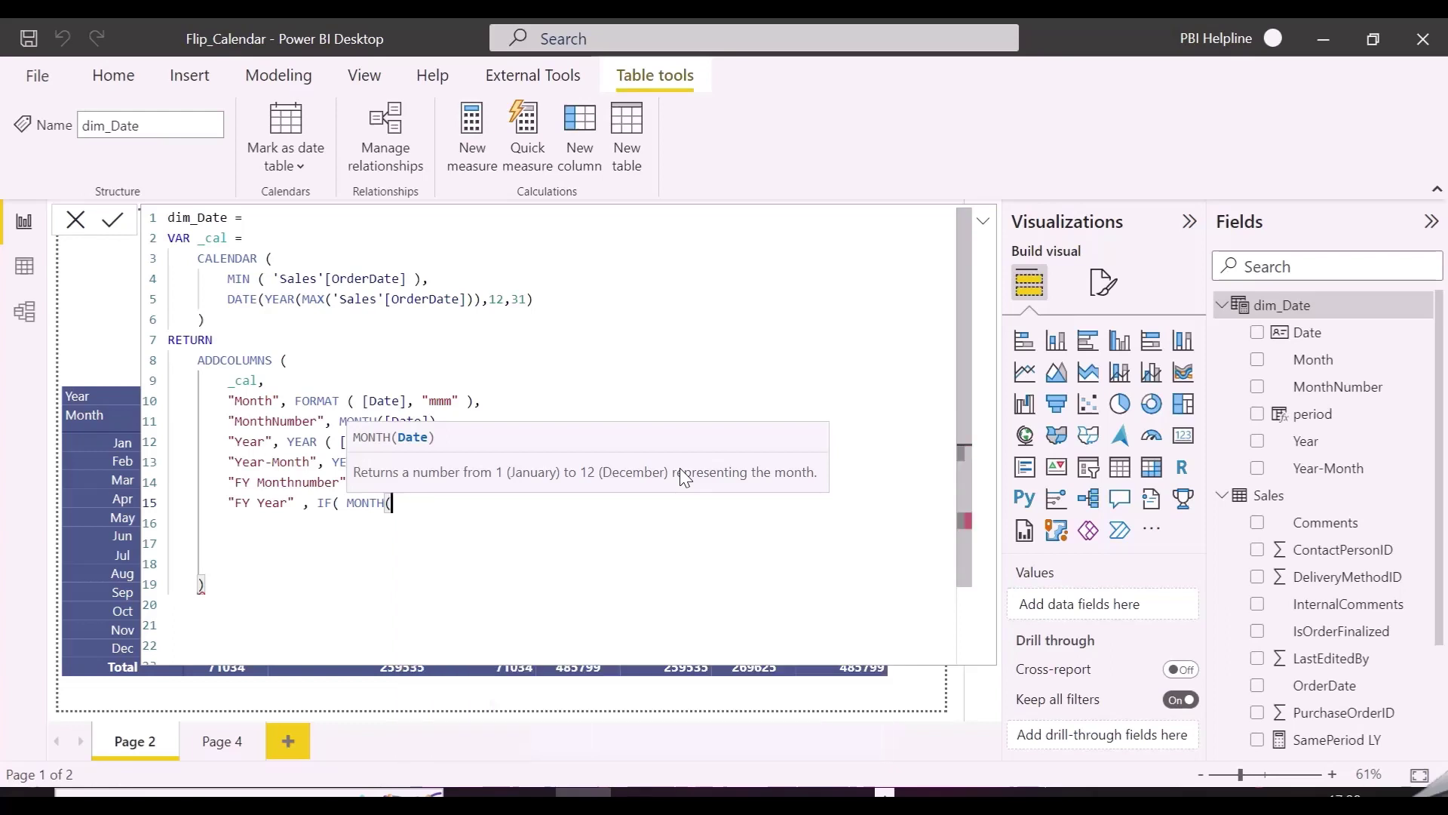
Step: Complete the logical test of the FY Year expression as MONTH([Date]) <= 3
type("date")
key("Up")
key("Tab")
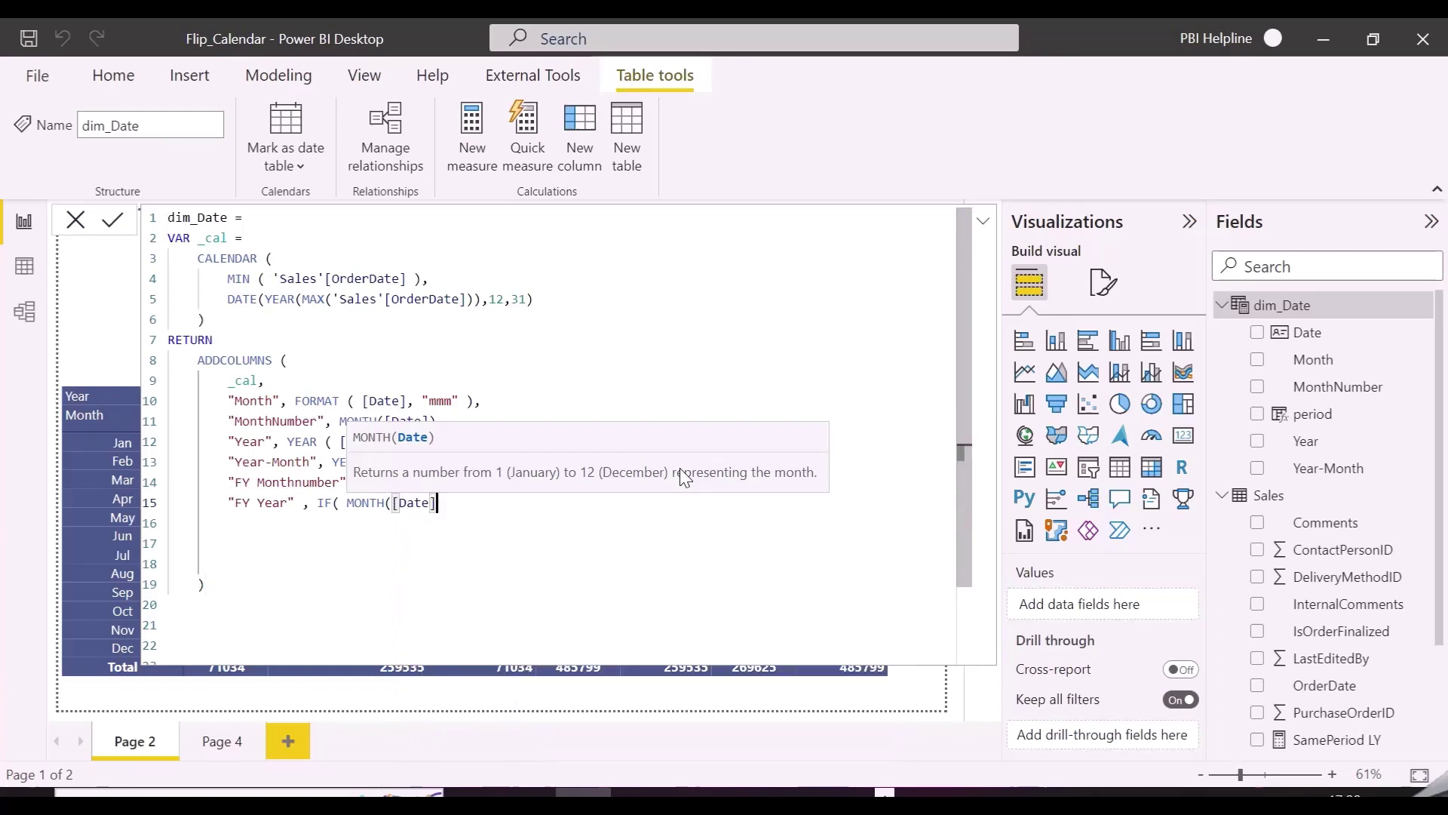
type(") <=")
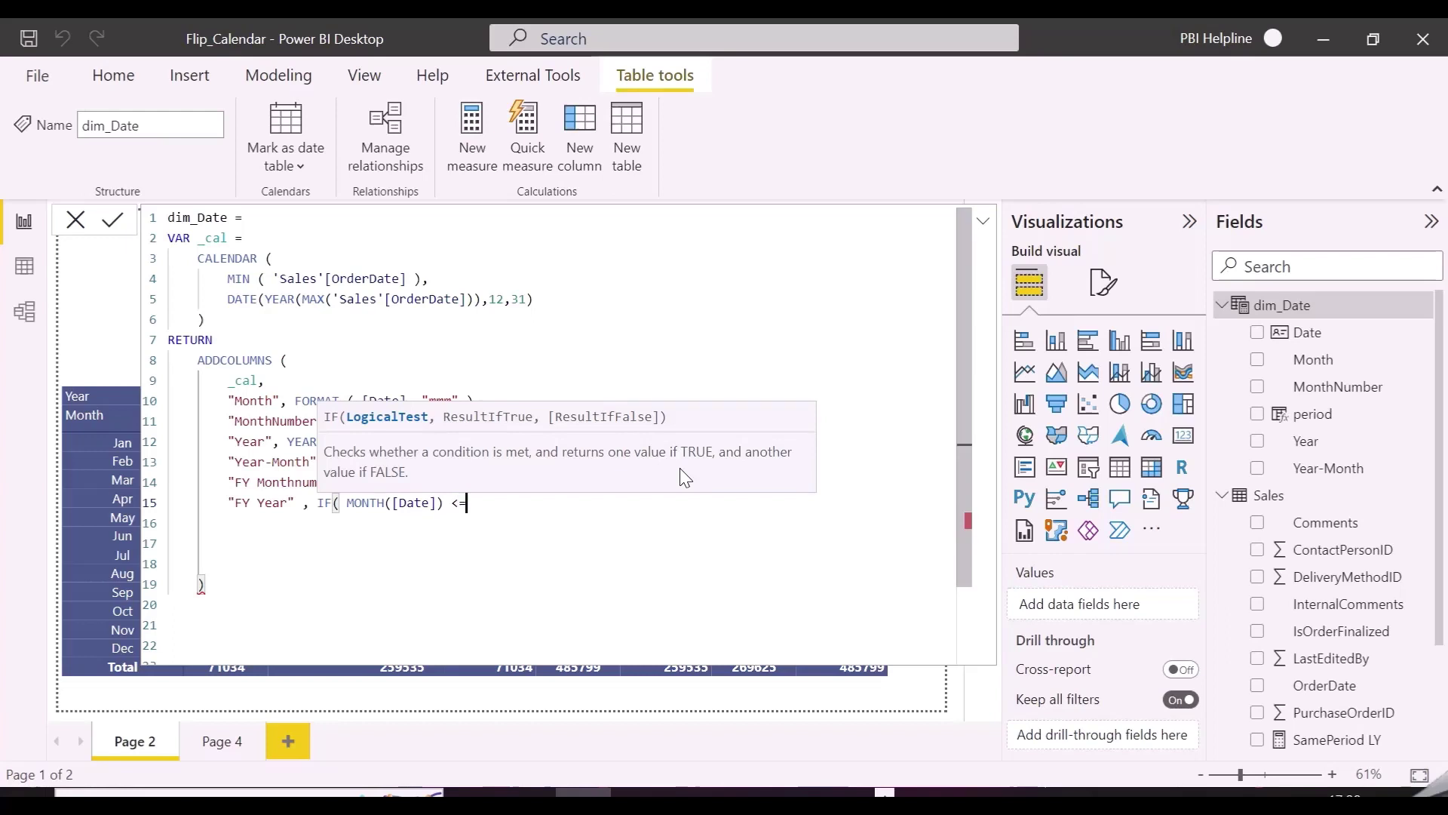
type(" 3, year")
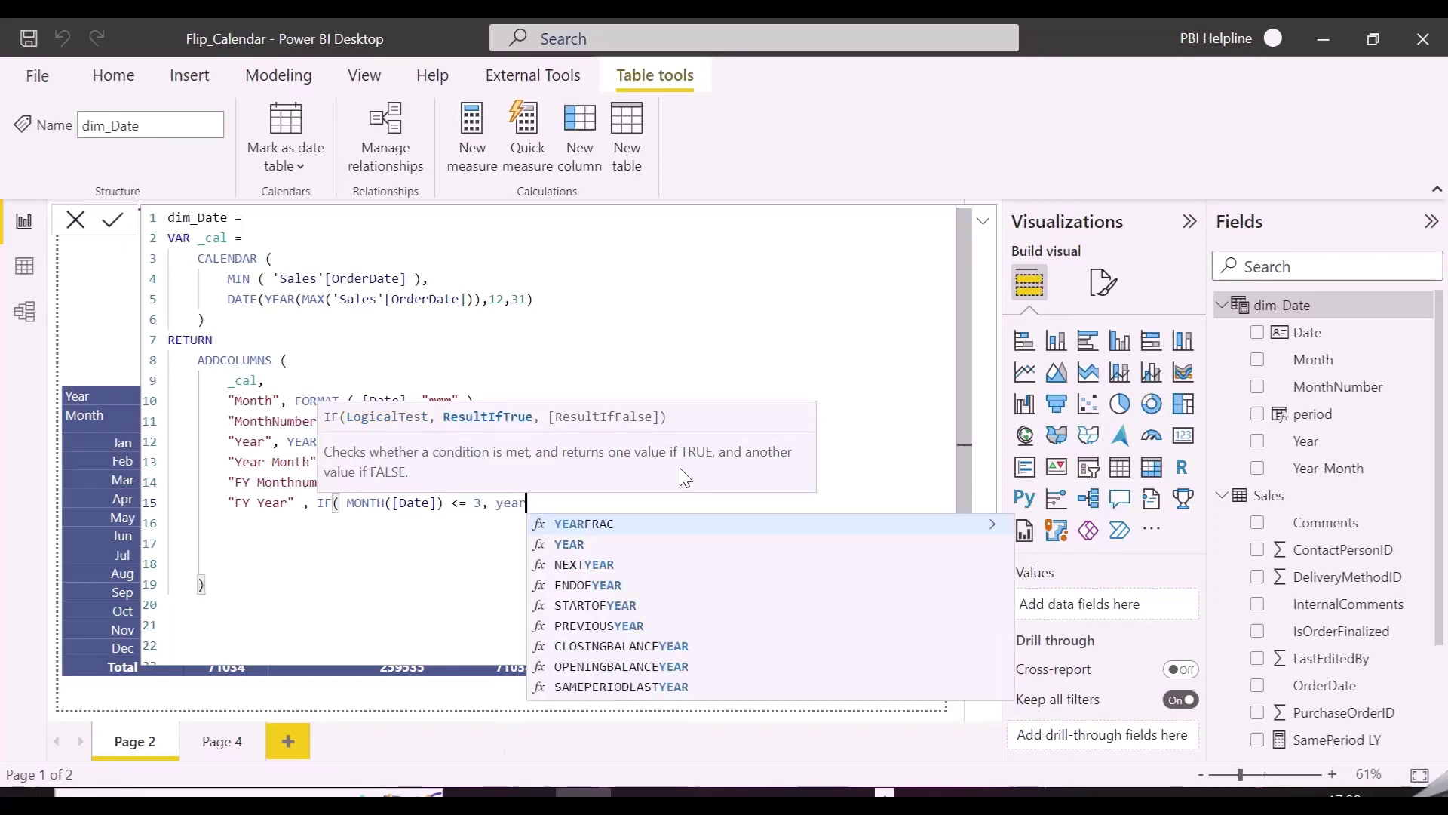
Step: Set the true result of the FY Year IF expression to YEAR([Date]) -1
key("Down")
key("Tab")
type("da")
key("Up")
key("Tab")
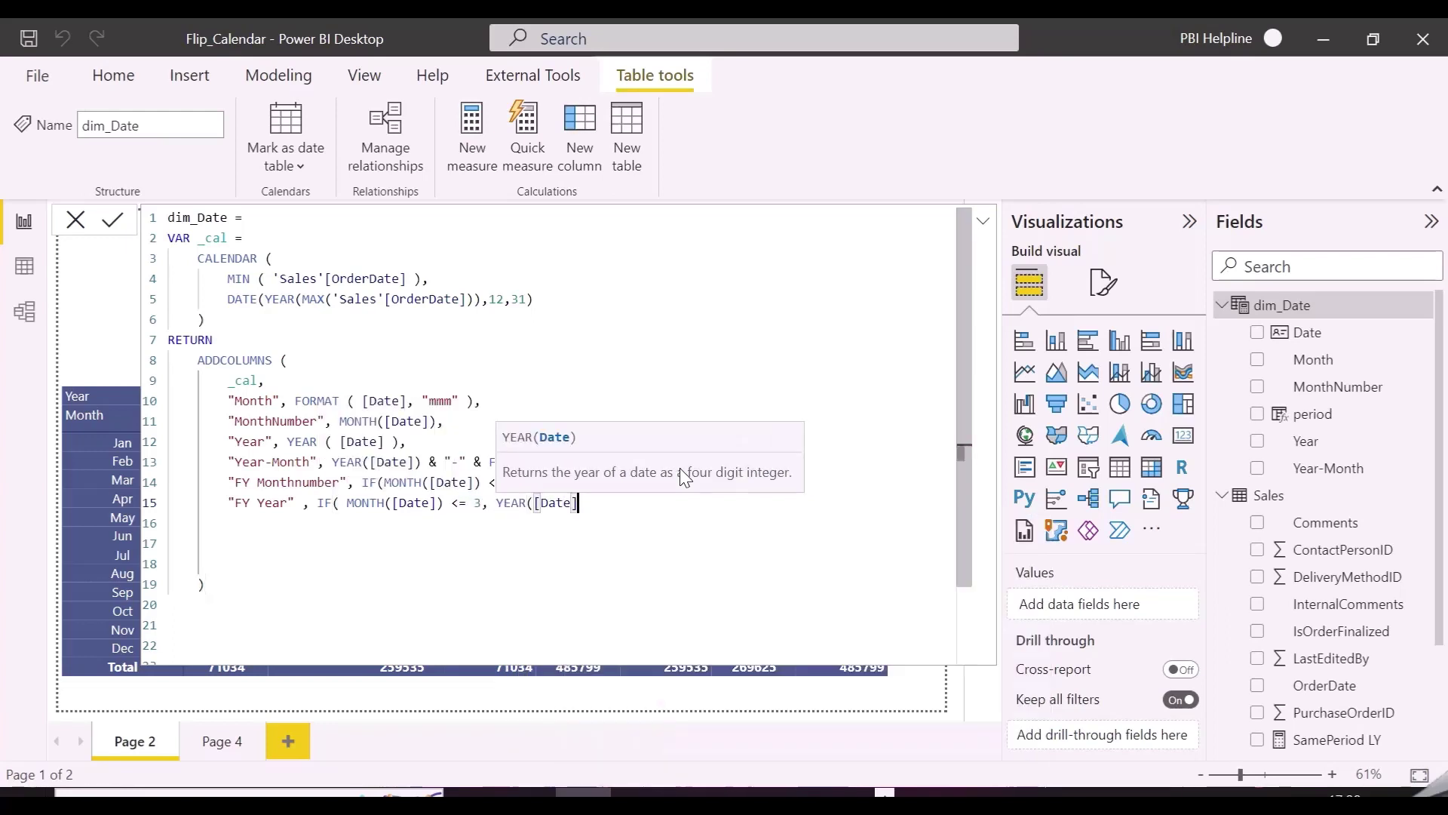
type(") -1, y")
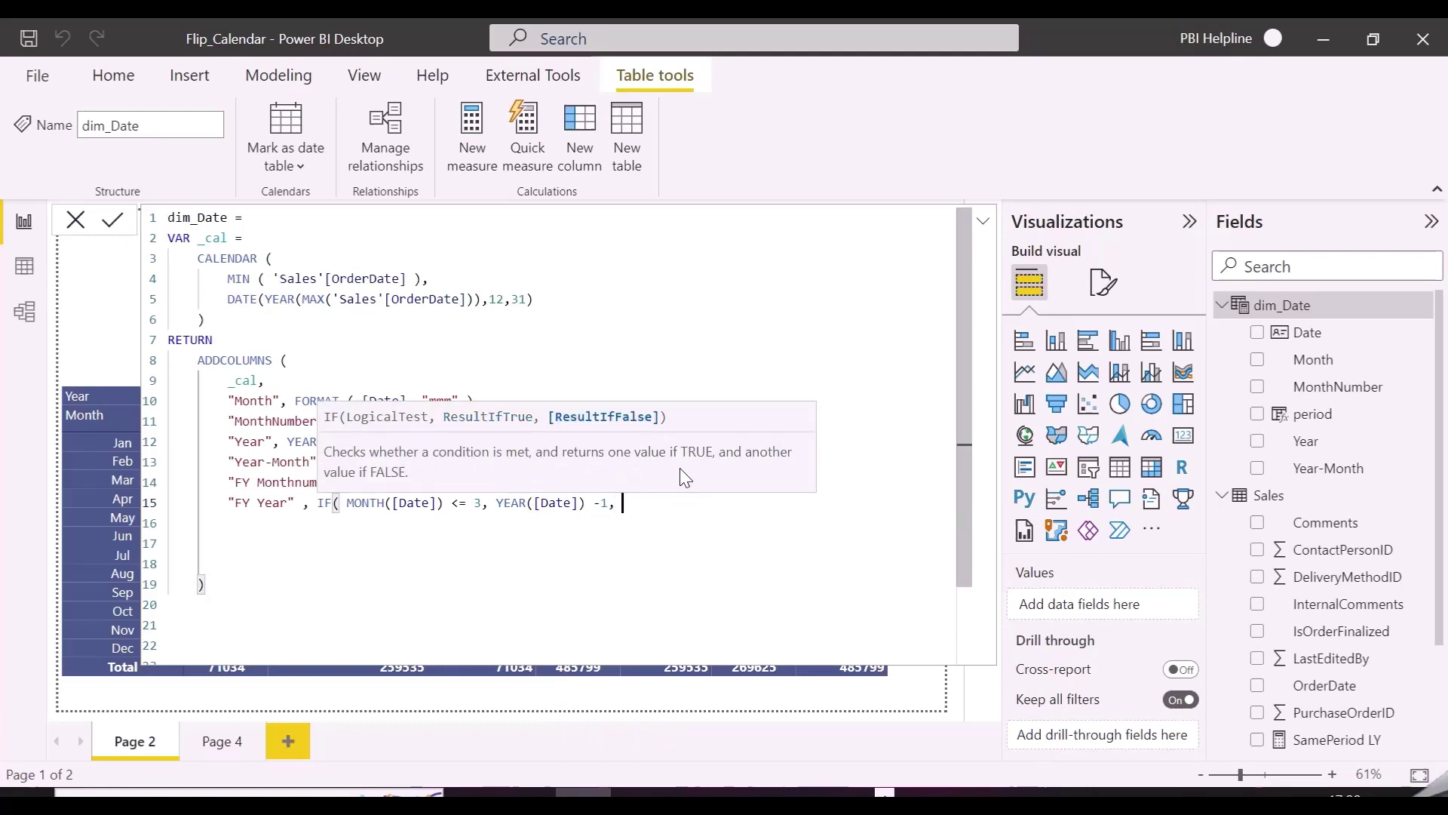
key("Tab")
key("BackSpace")
key("BackSpace")
key("BackSpace")
key("BackSpace")
key("BackSpace")
key("BackSpace")
key("BackSpace")
key("BackSpace")
key("BackSpace")
Step: Set the false result of FY Year to YEAR([Date]), close the IF expression and commit the dim_Date formula
type("year")
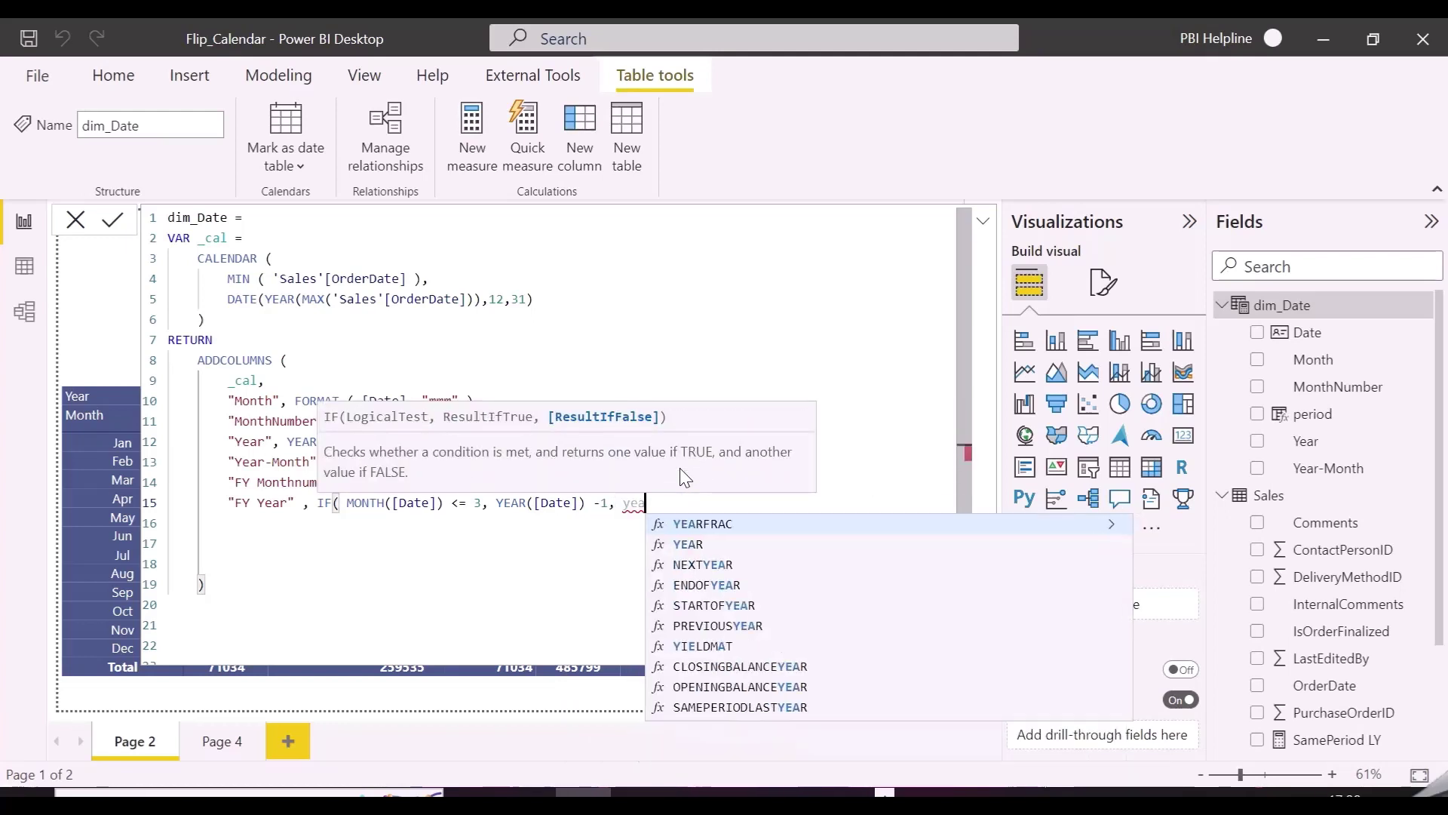
key("Down")
key("Tab")
type("[Date]")
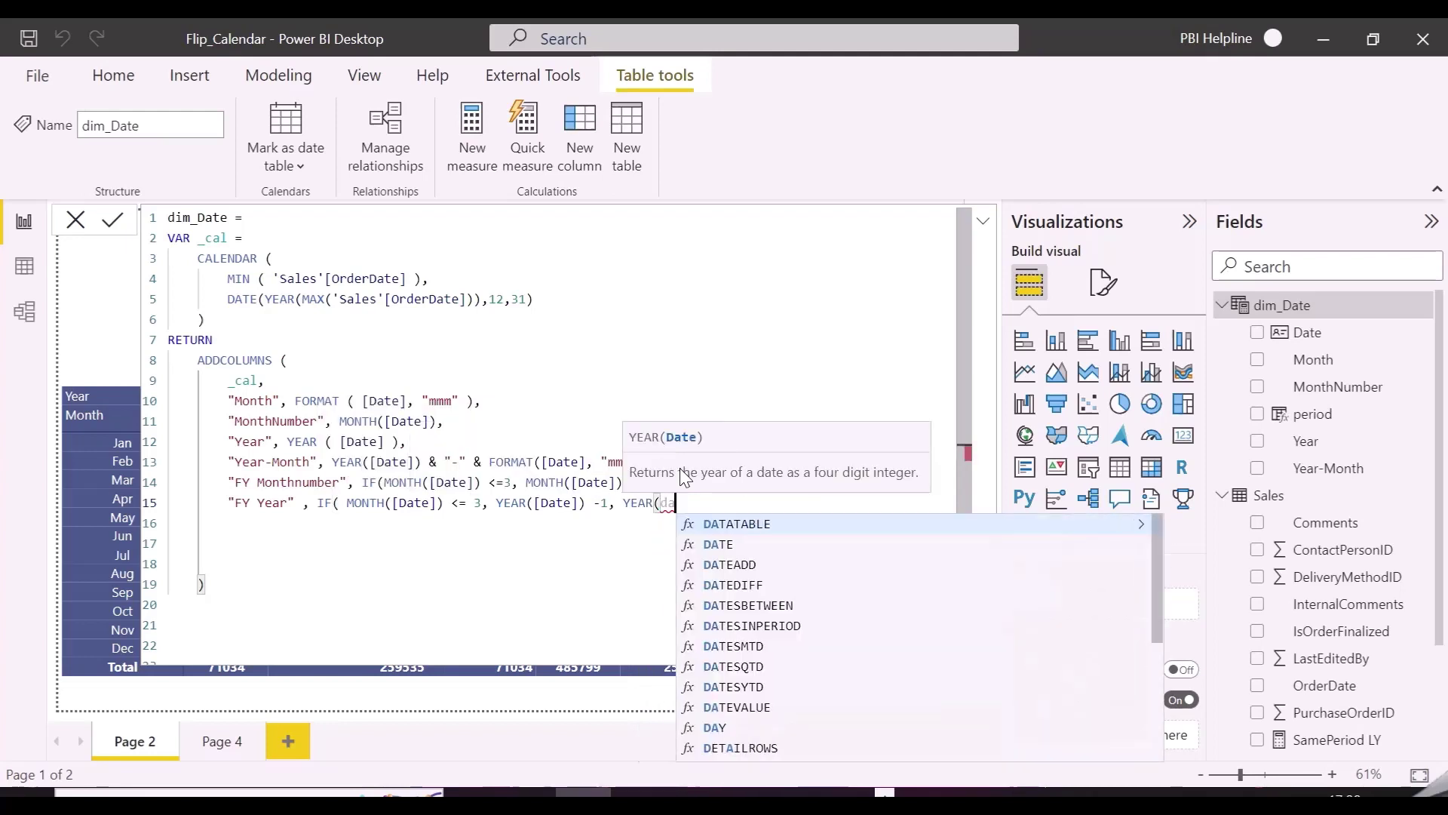
type("))")
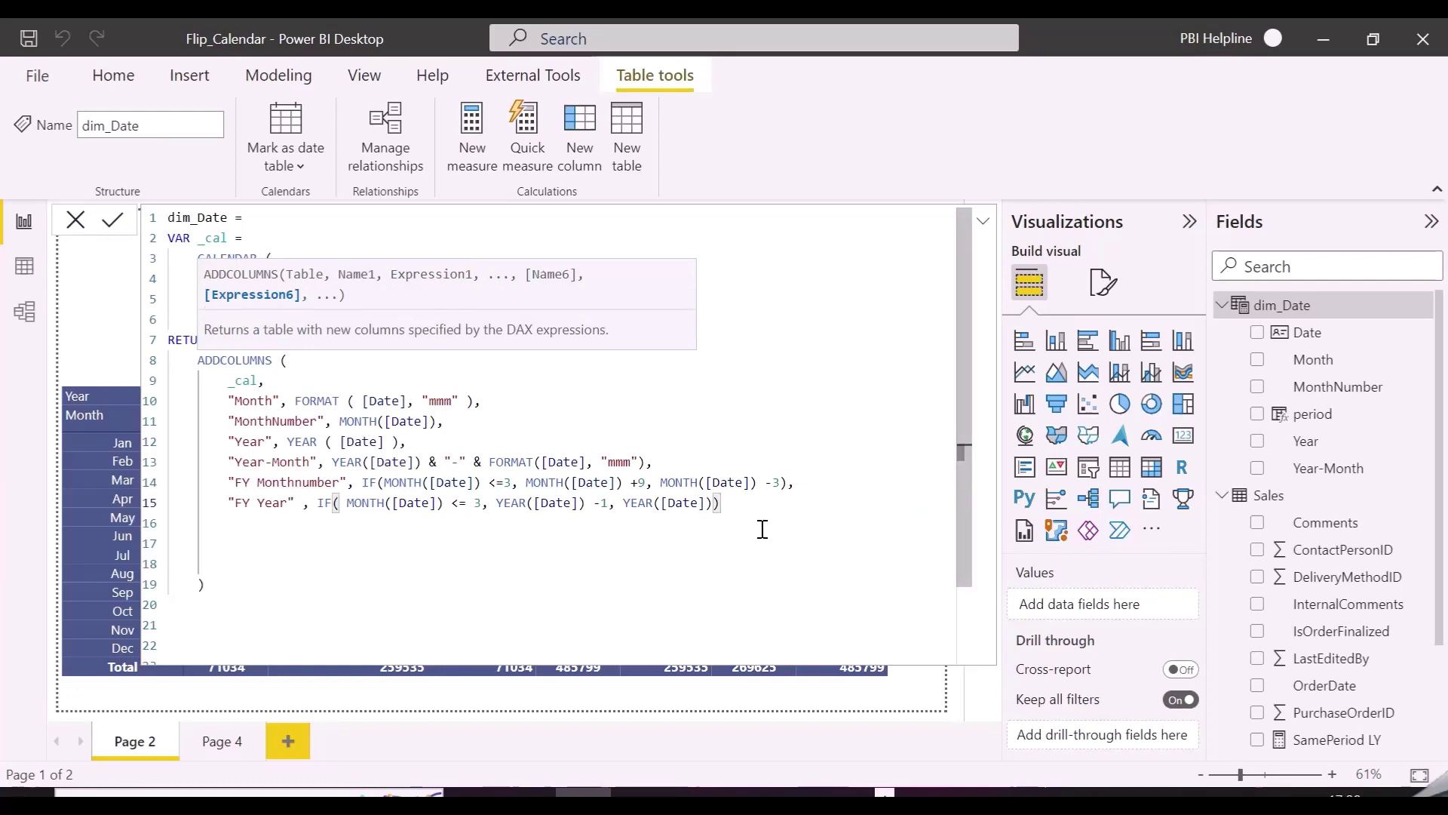
left_click_drag(742, 511, 220, 482)
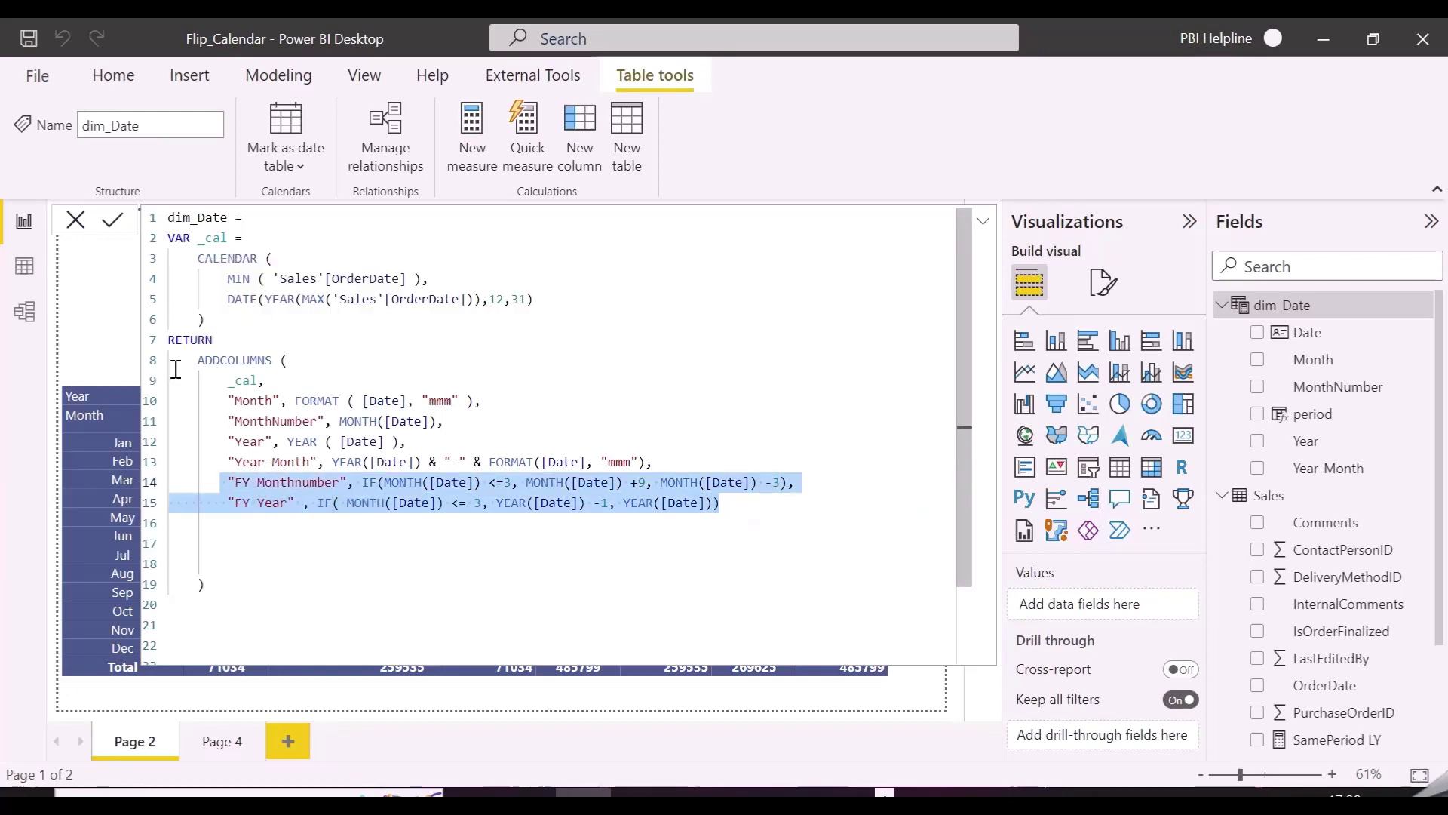
left_click(113, 221)
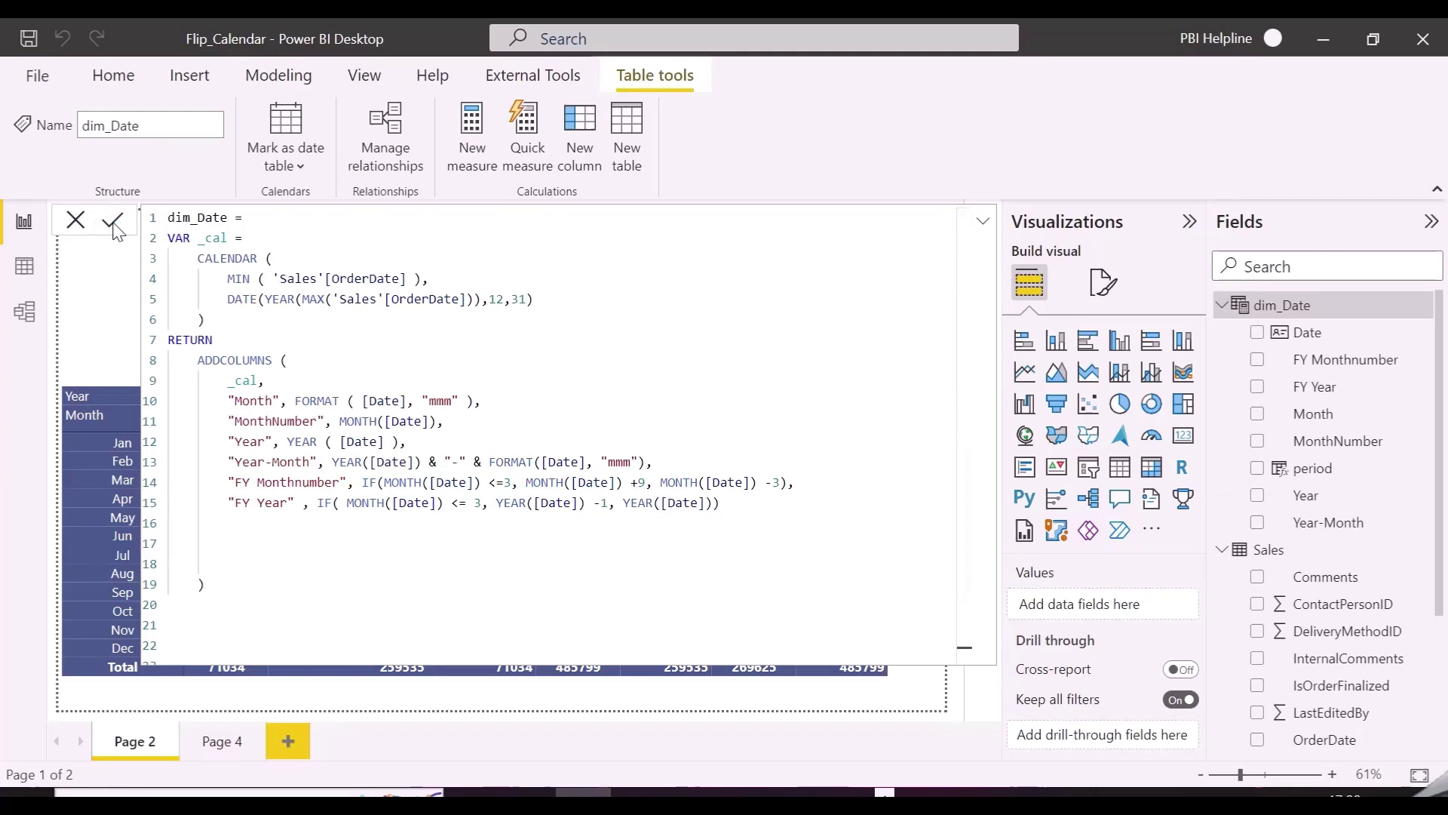
Step: Show the dim_Date table's data and add a calculated column named "FY Month"
left_click(24, 266)
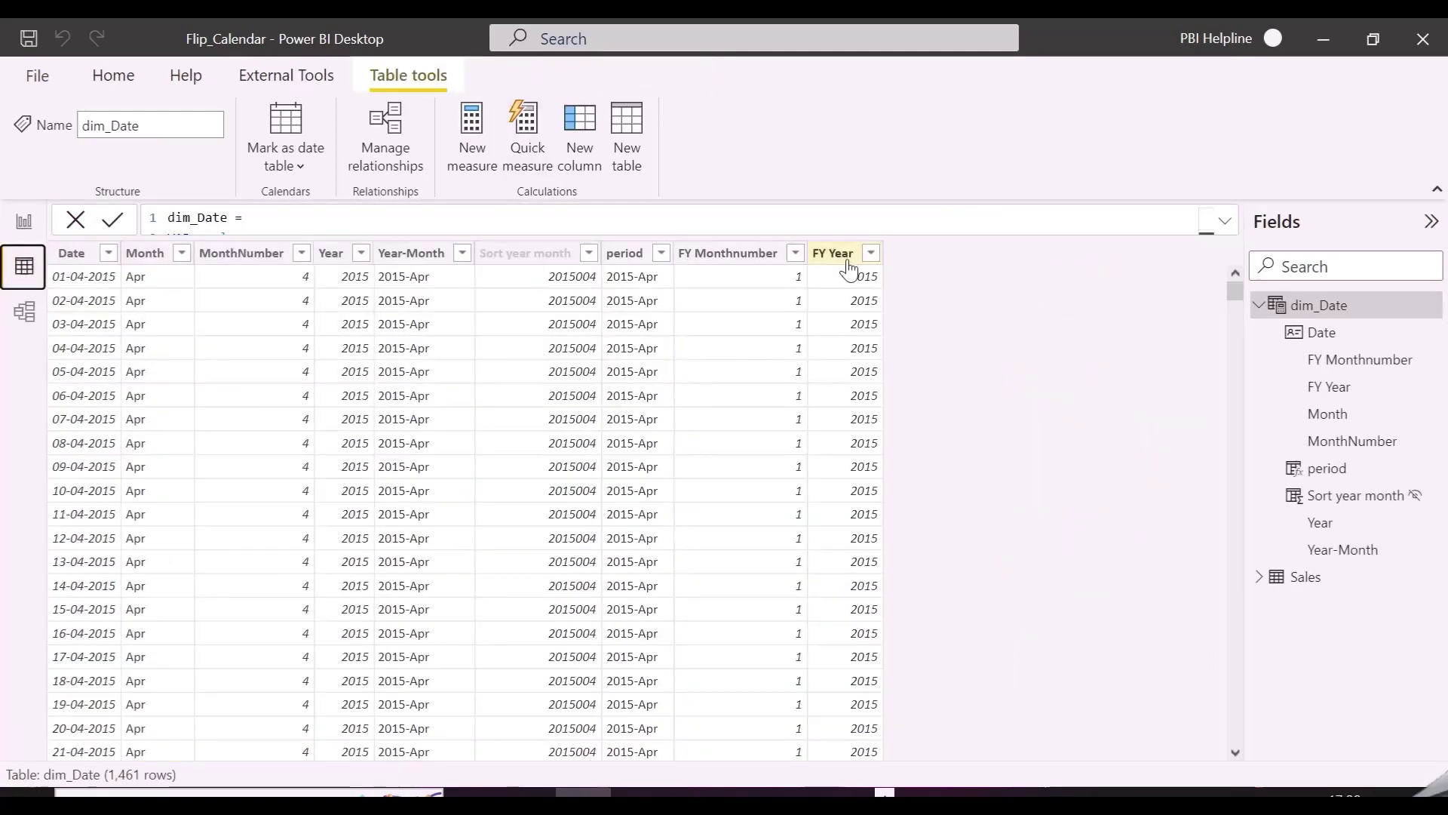
left_click(841, 255)
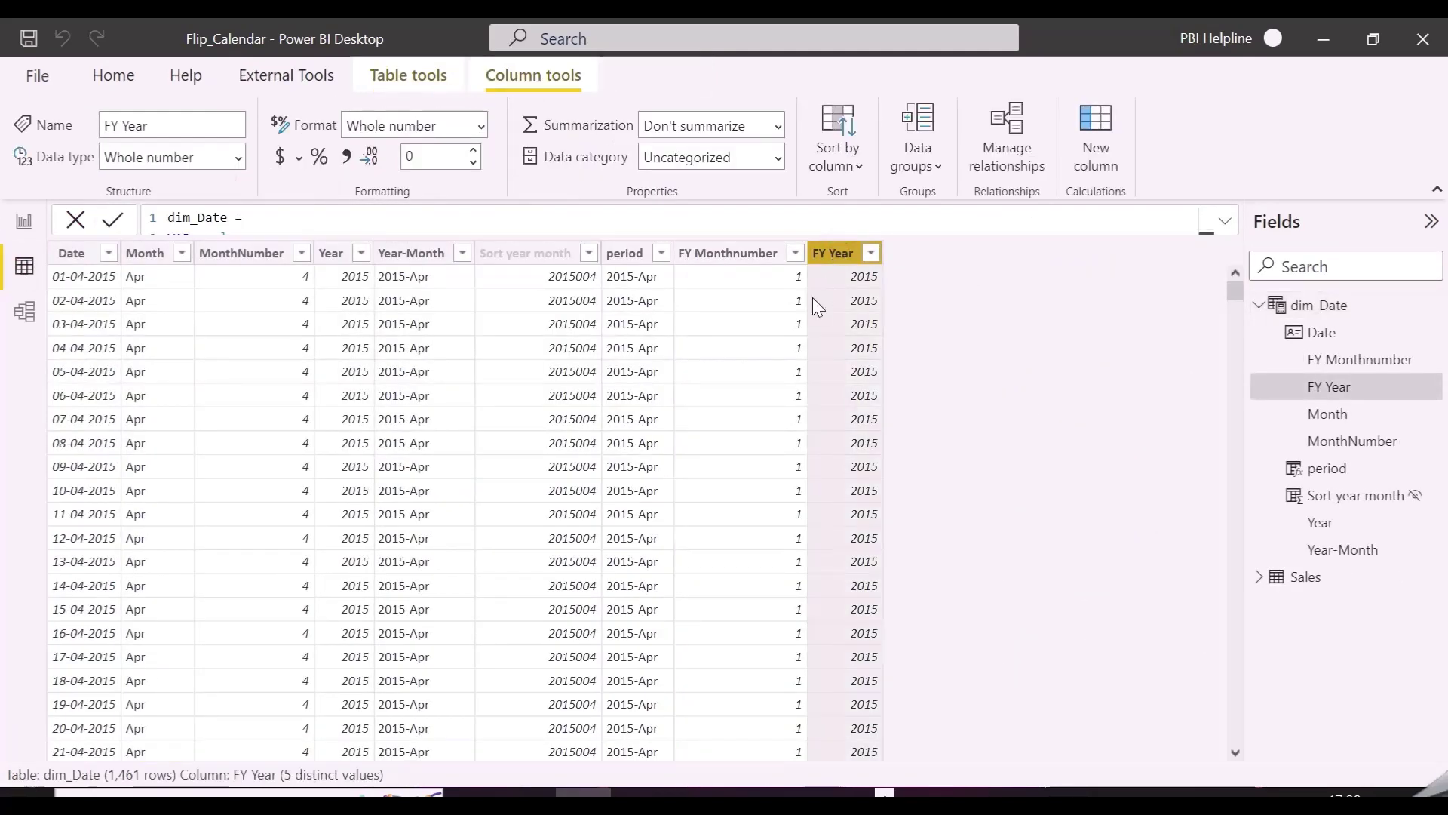
left_click(1095, 125)
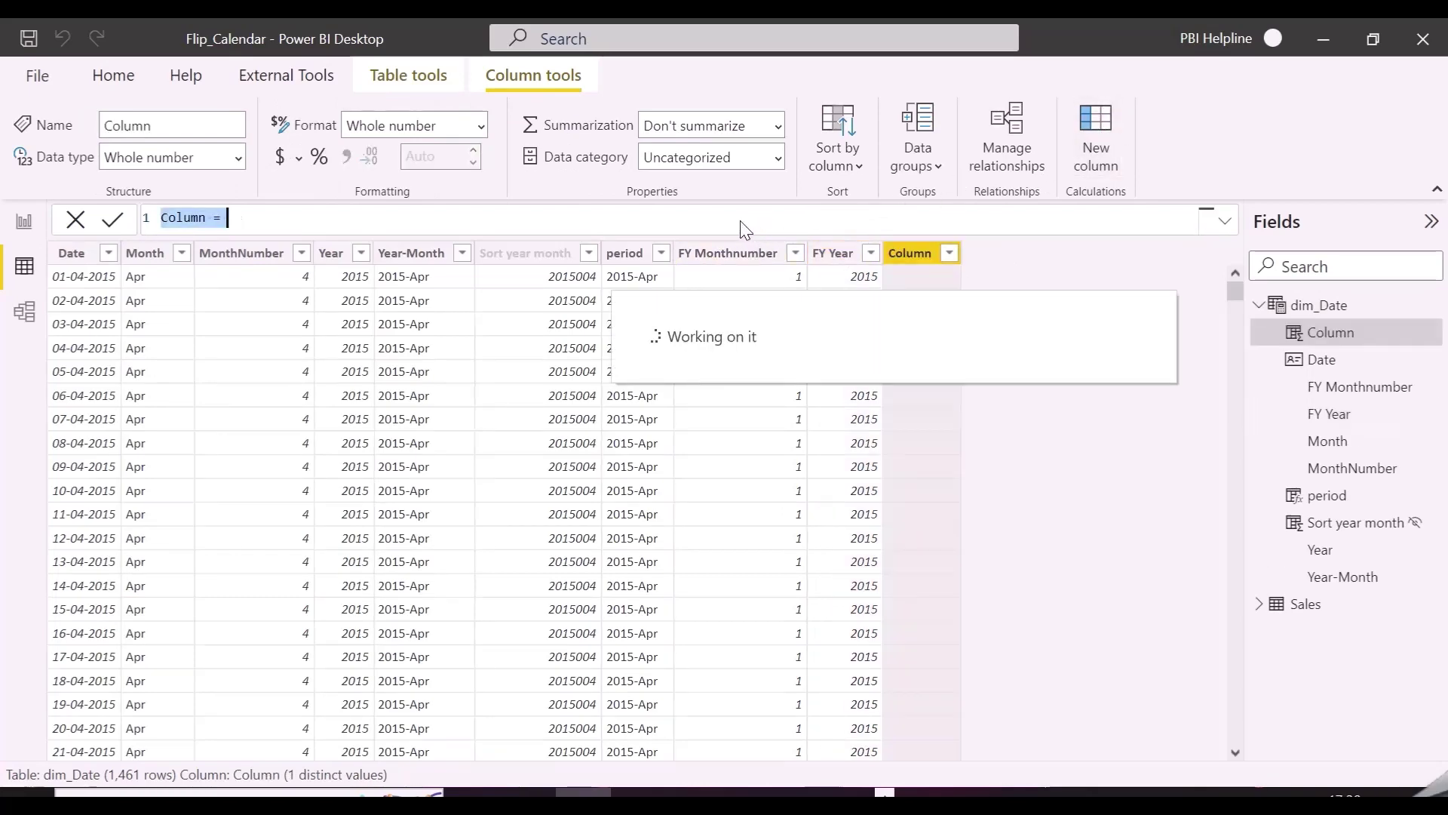
type("FY Month")
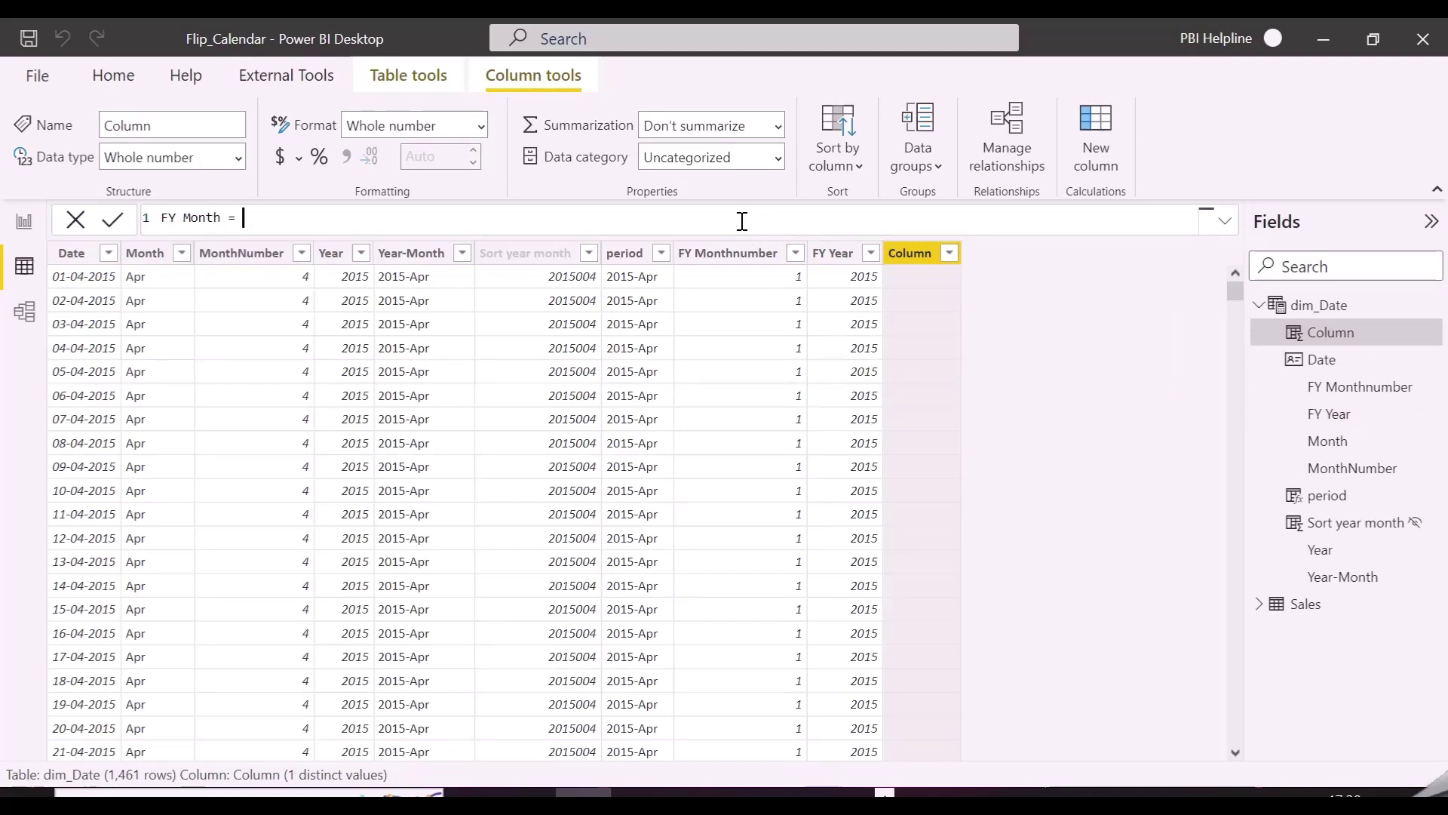
Step: Begin the FY Month expression with a FORMAT function that takes dim_Date[Date] as its value
type("forma")
key("Tab")
type("da")
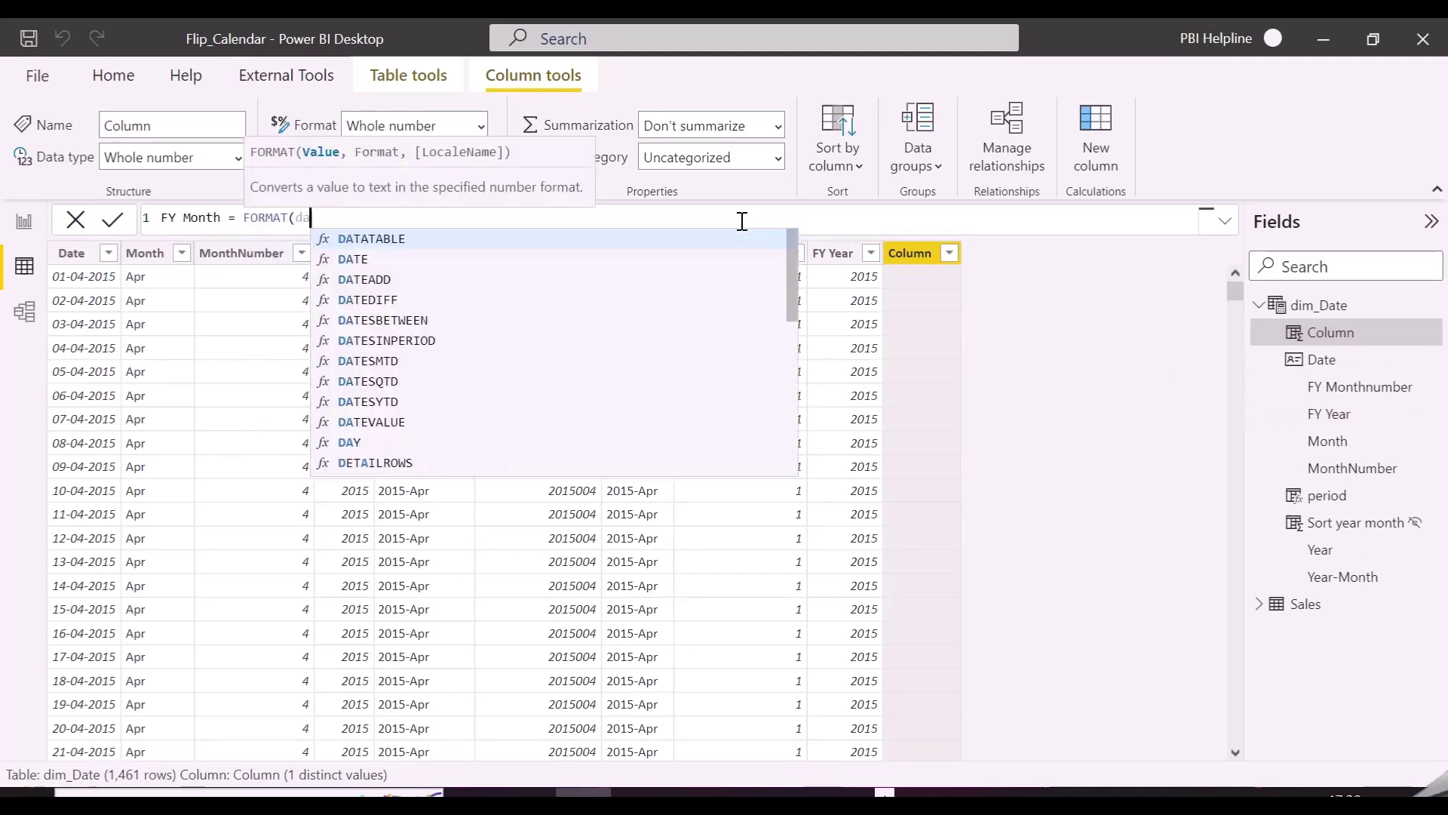
type("te")
key("Down")
key("Down")
key("Down")
key("Down")
key("Down")
key("Down")
key("Down")
key("Down")
key("Down")
key("Down")
key("Down")
key("Down")
key("Down")
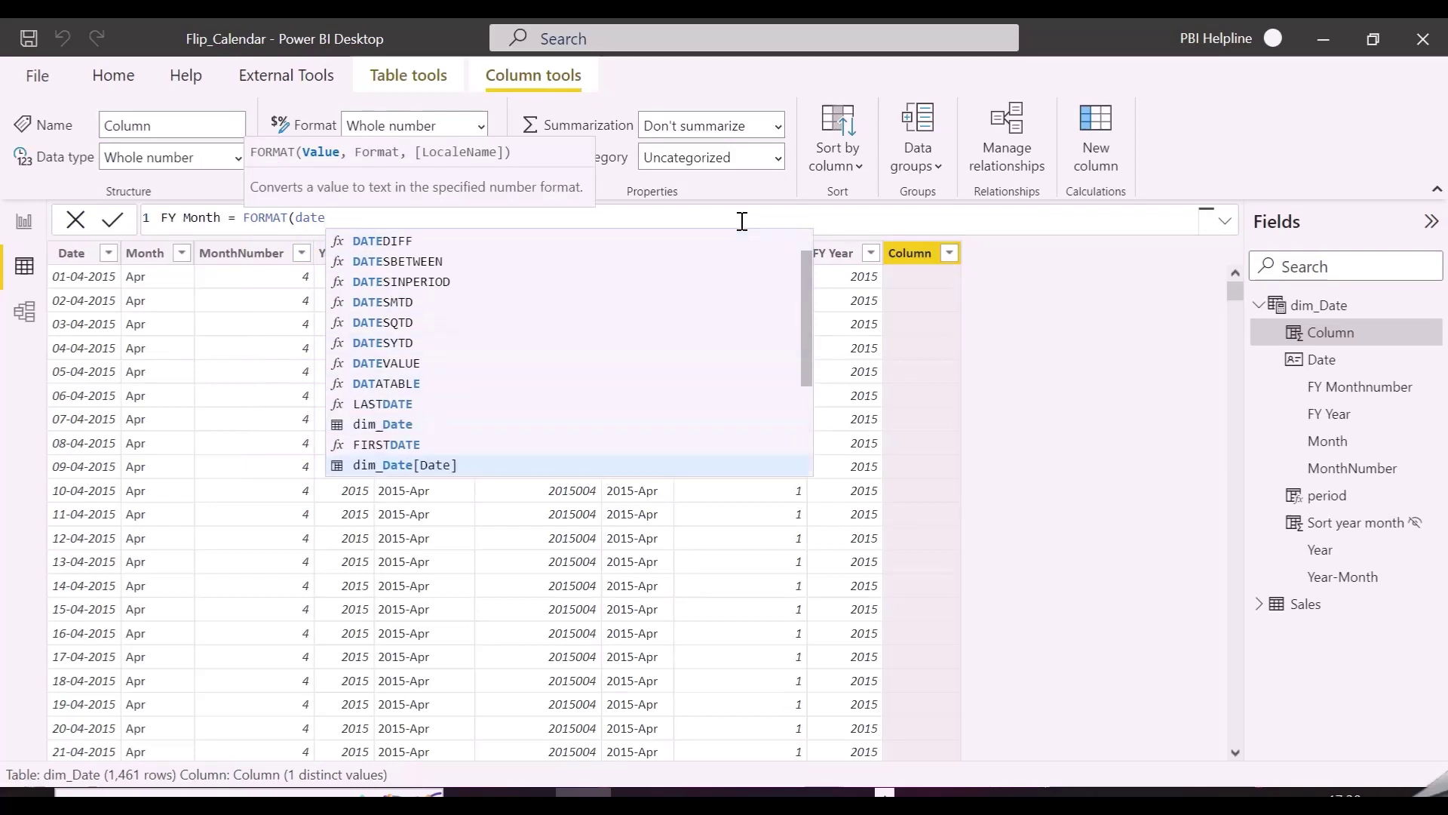
key("Tab")
Step: Complete the FY Month formula with the format "mmm", commit it and sort the column by FY Monthnumber
type(", ")
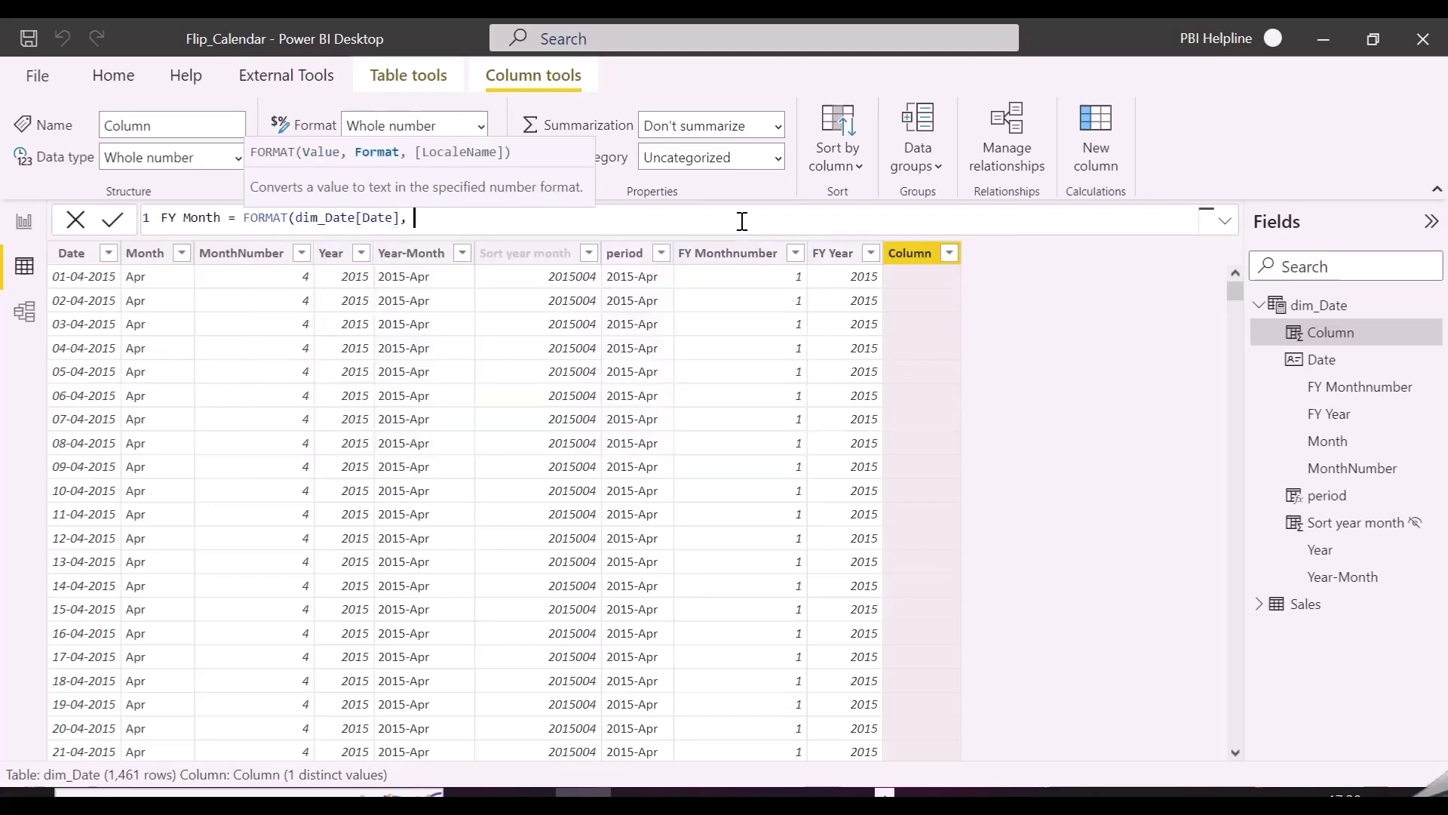
type("\"mmm\")")
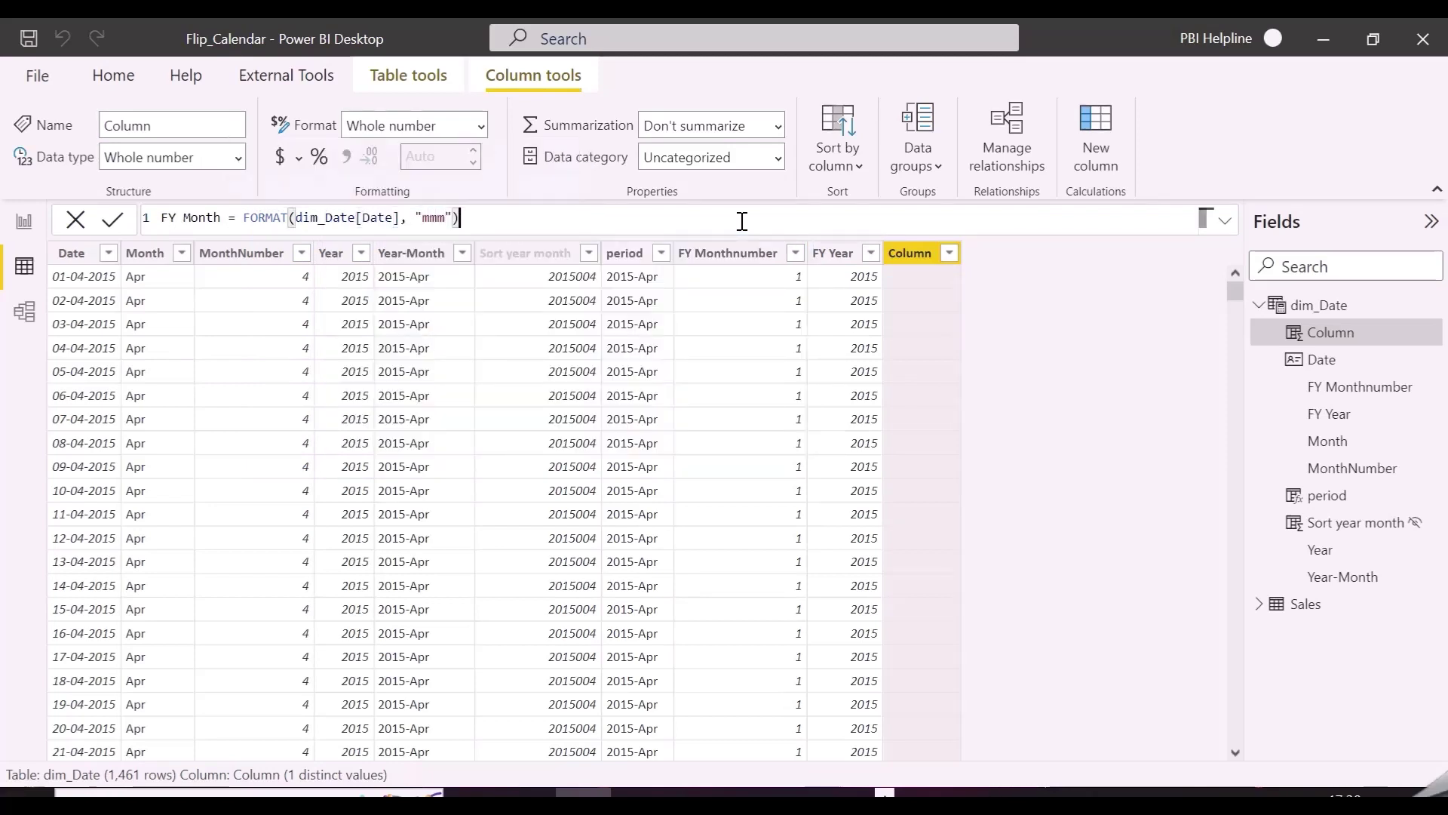
key("Return")
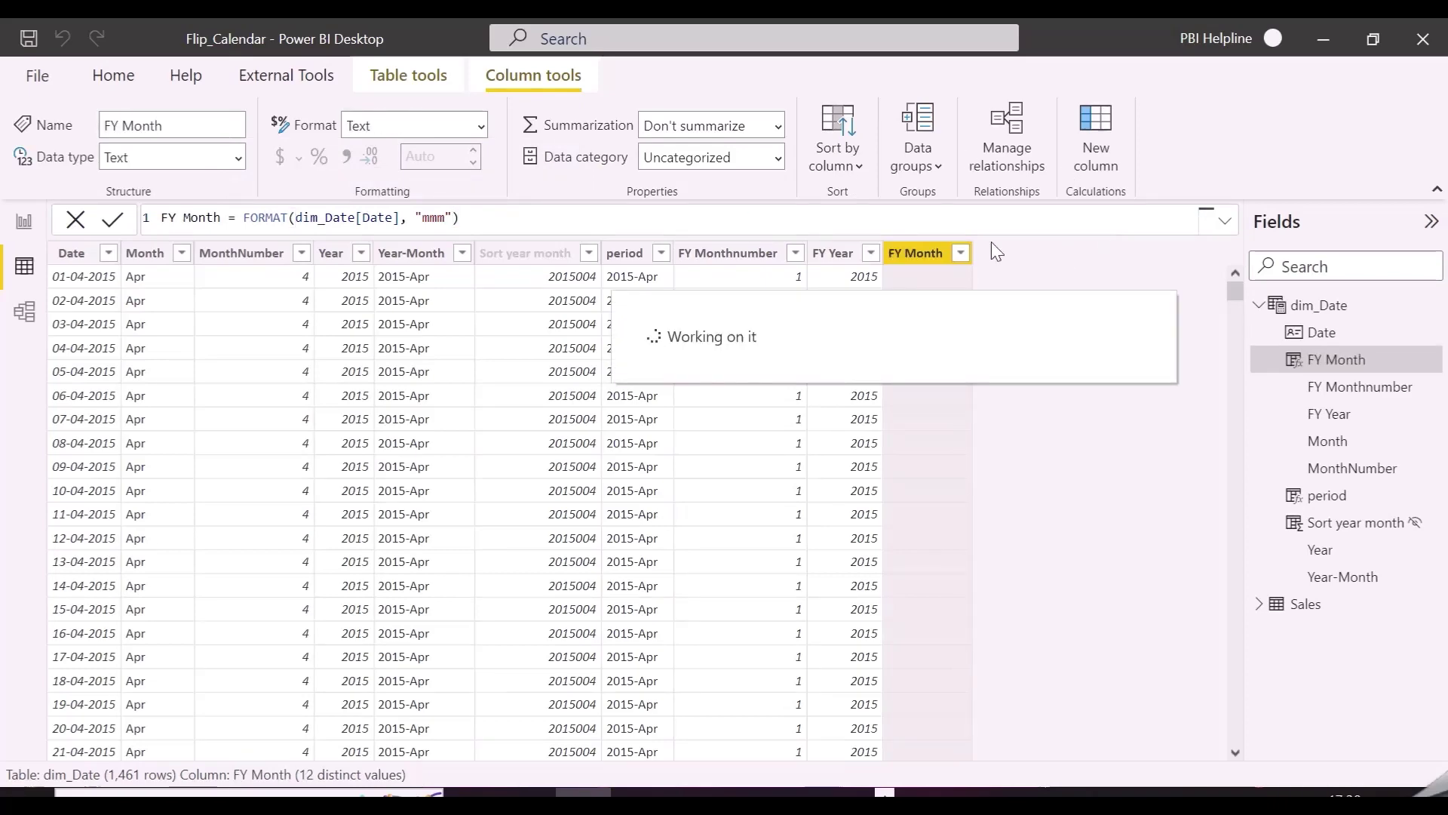
left_click(852, 162)
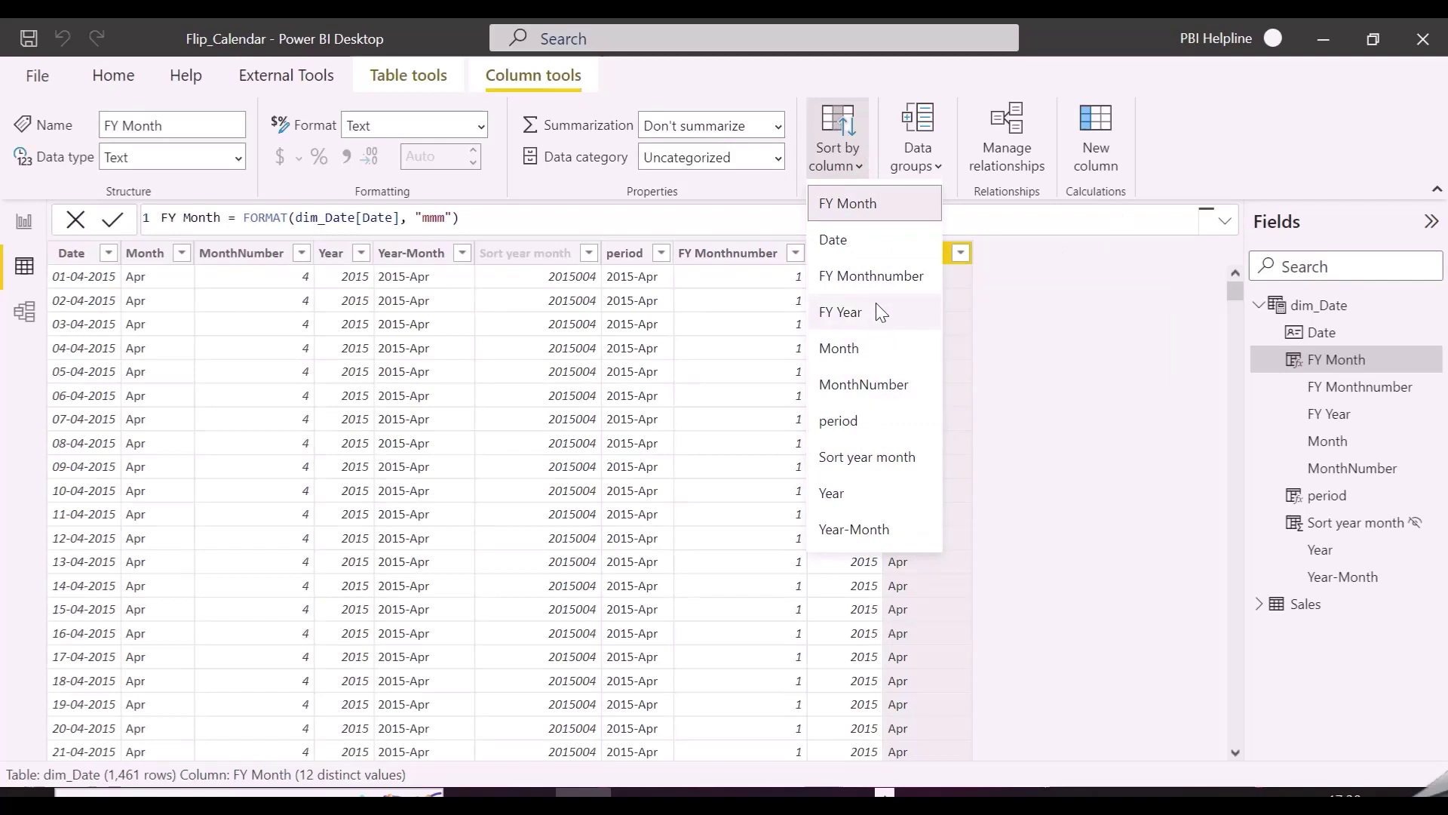
left_click(873, 276)
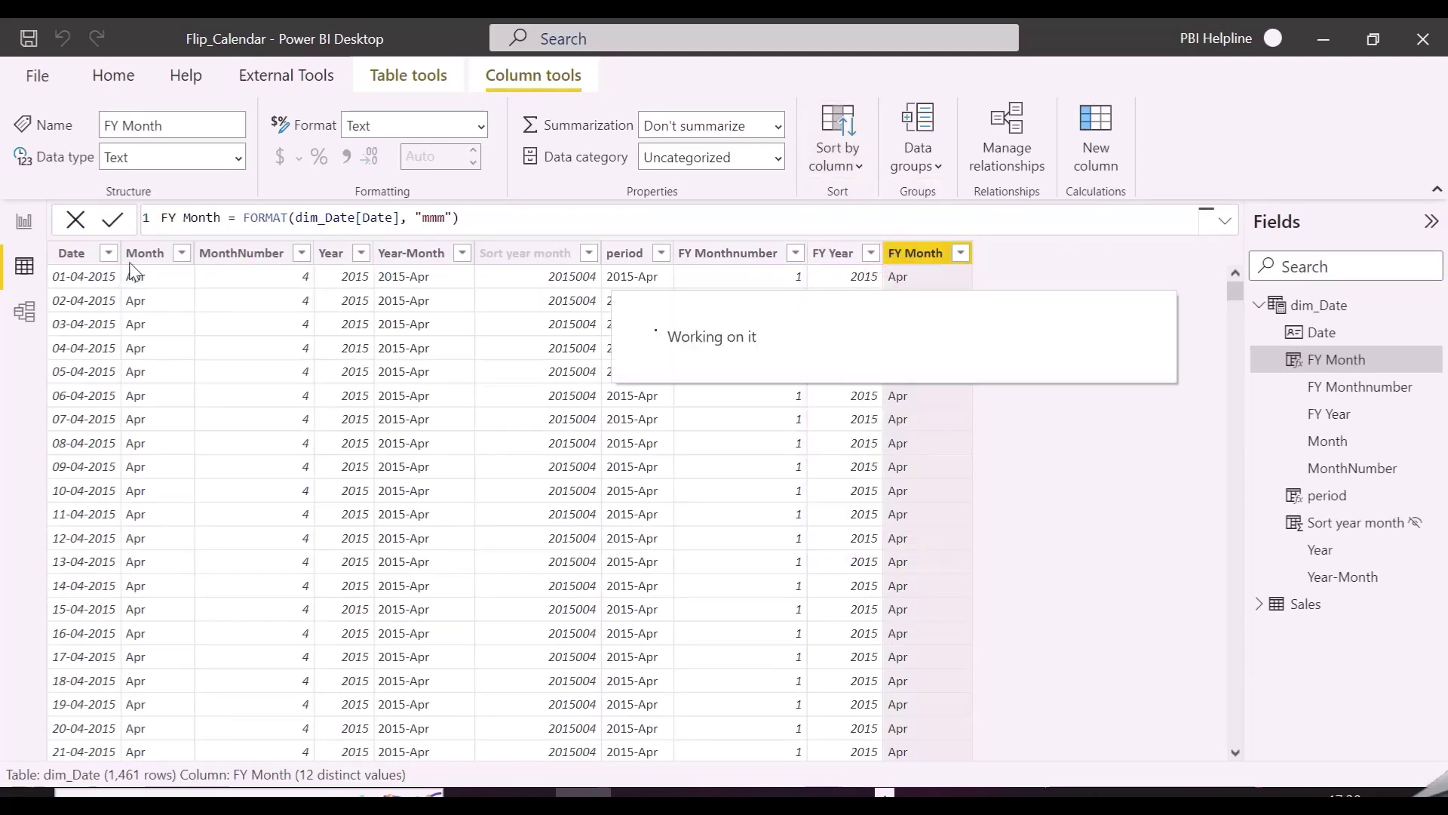
Step: Filter the Date column to 09-01-2013 to check its fiscal month and year values, and clear all filters
left_click(109, 252)
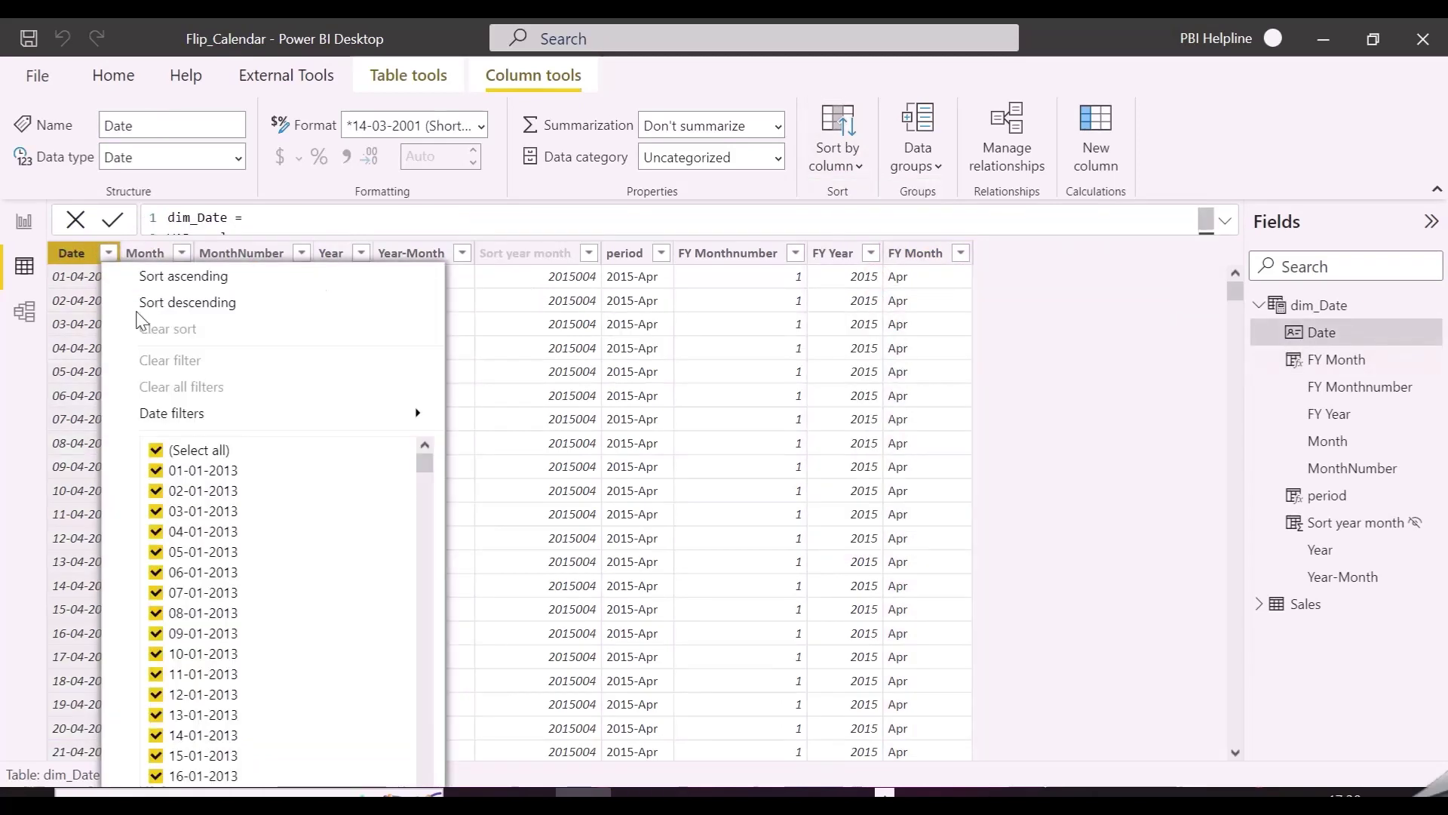
left_click(191, 328)
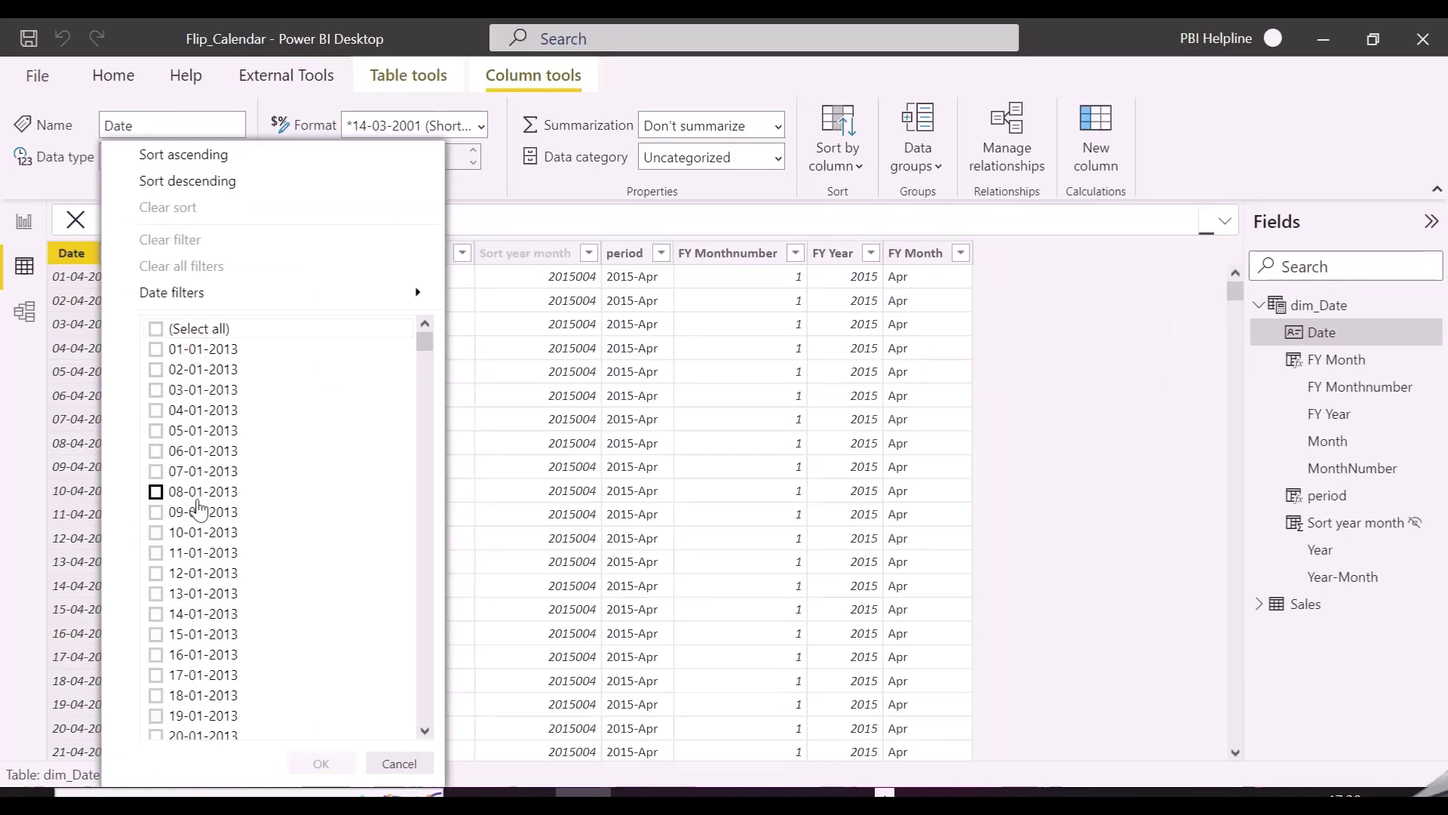
left_click(198, 515)
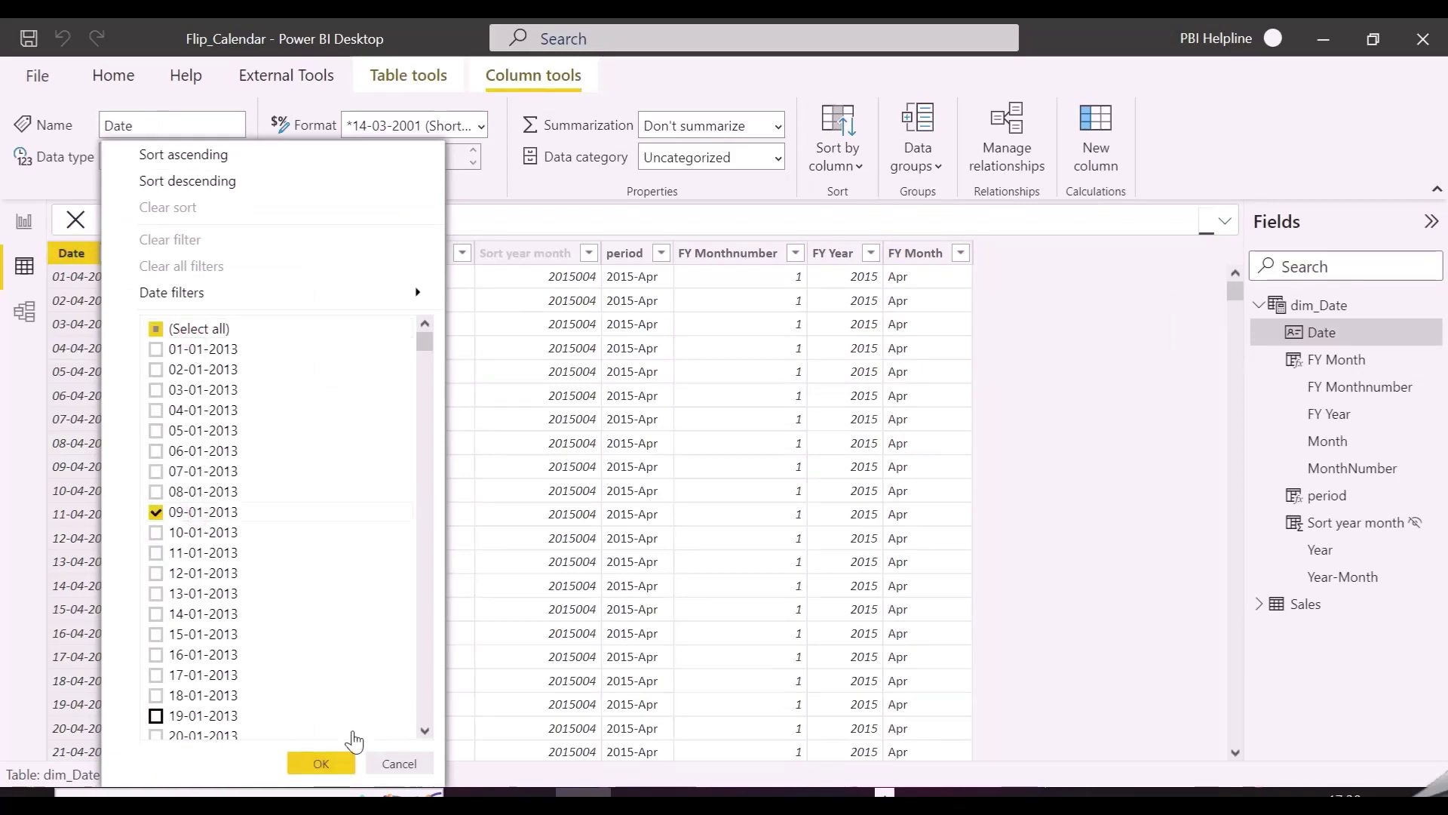
left_click(323, 764)
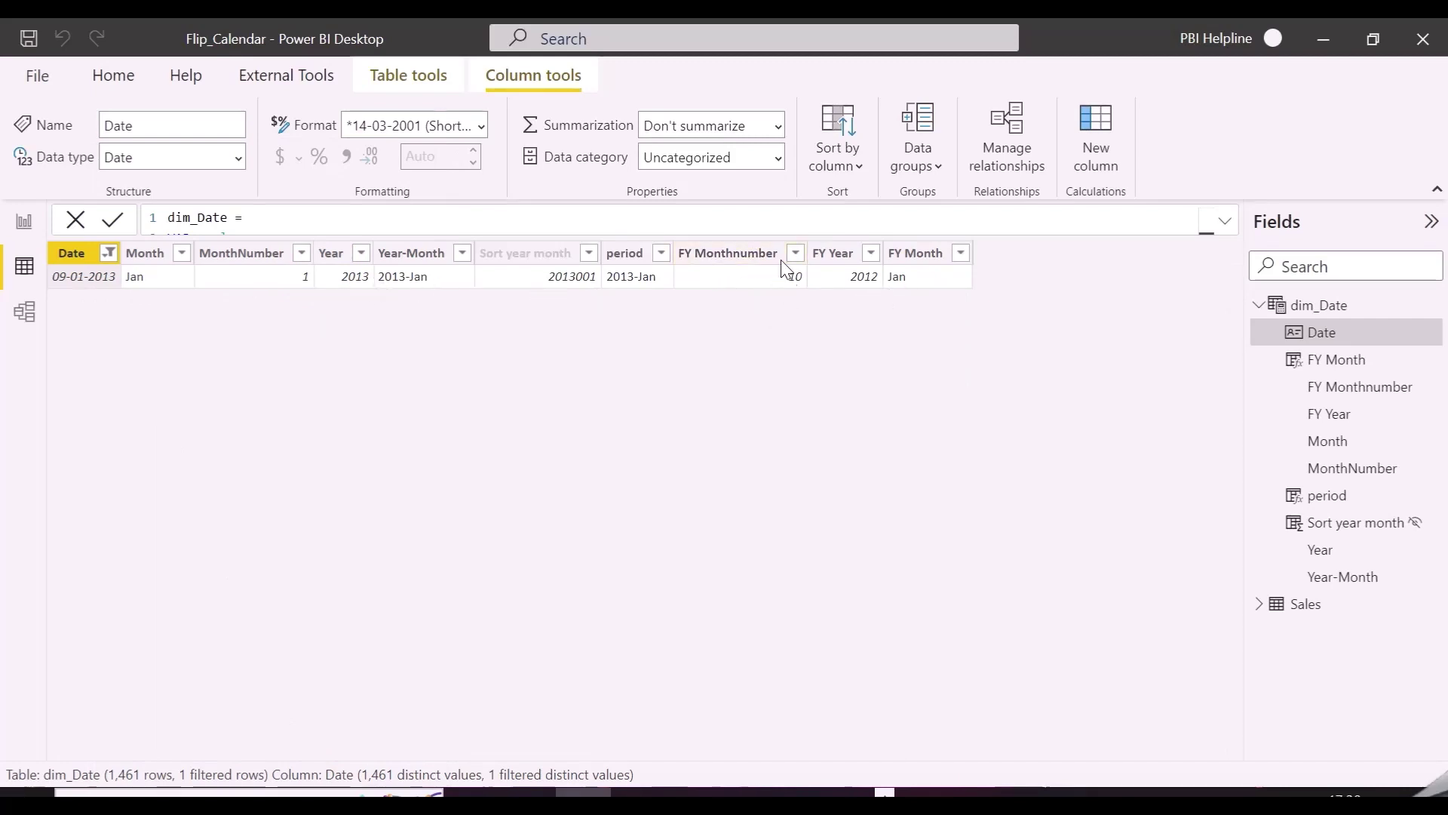
left_click(960, 253)
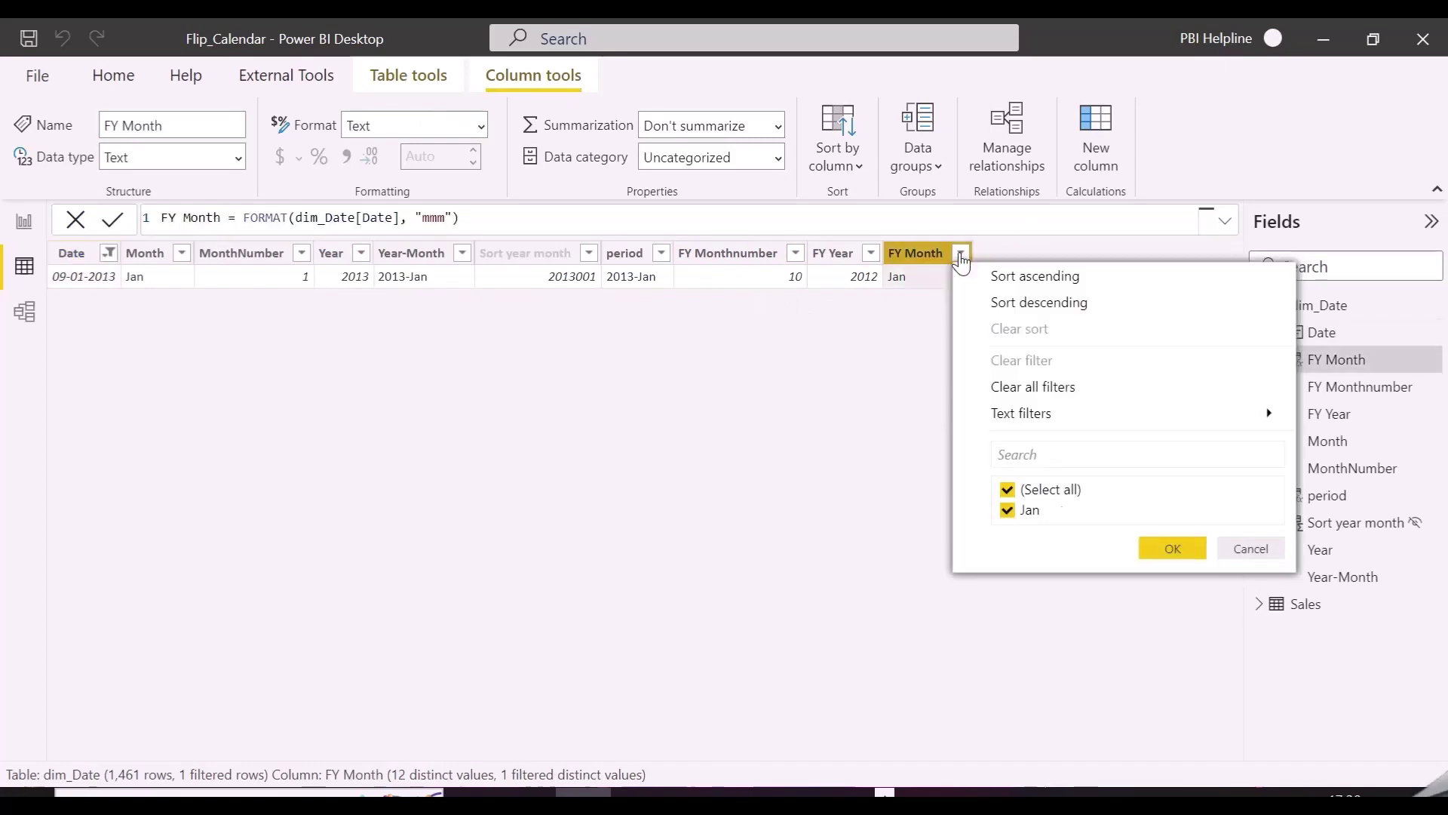
left_click(1008, 389)
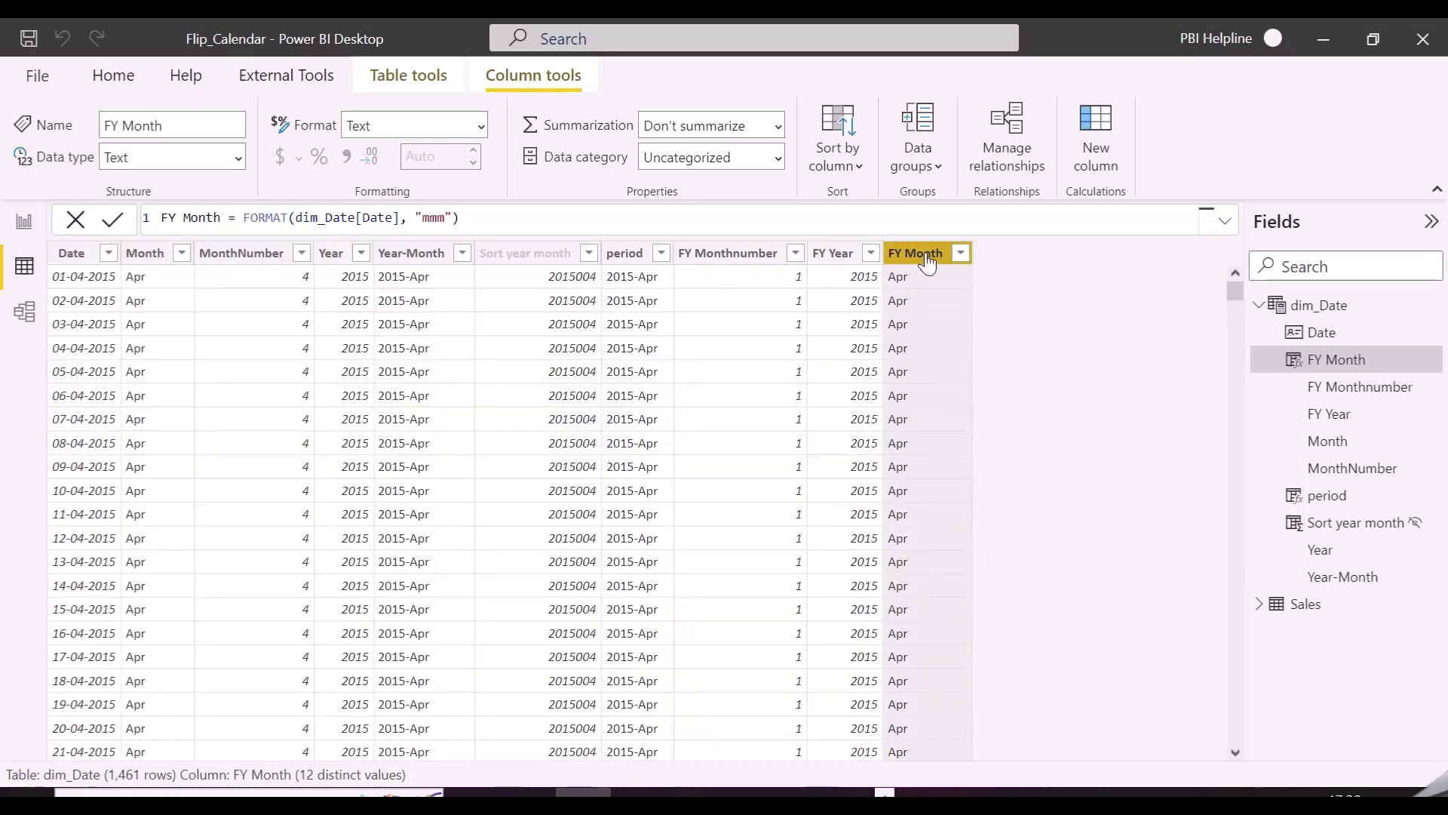
Step: Return to the report and start a new fields parameter named "Month"
left_click(24, 221)
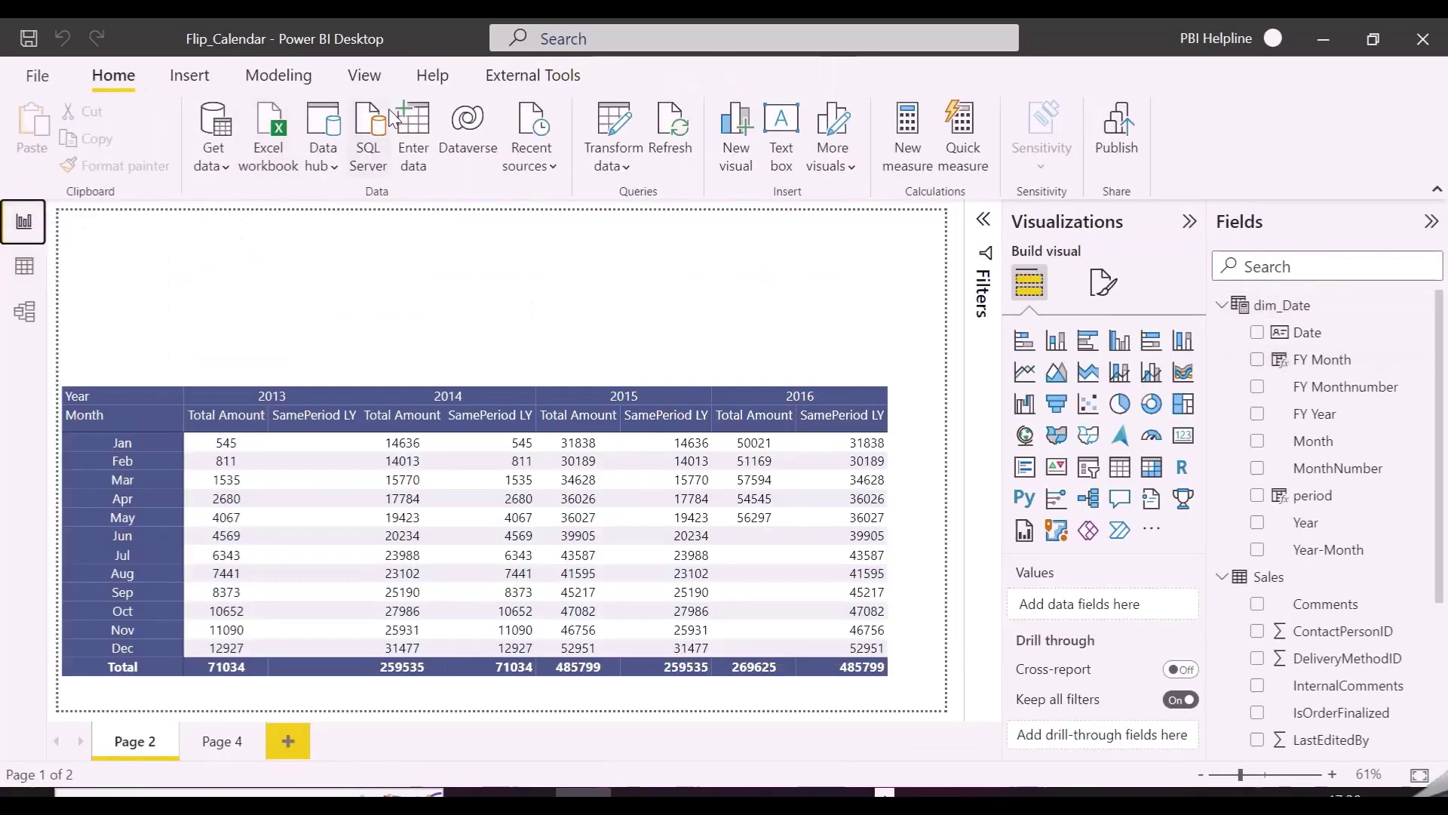
left_click(281, 76)
left_click(468, 155)
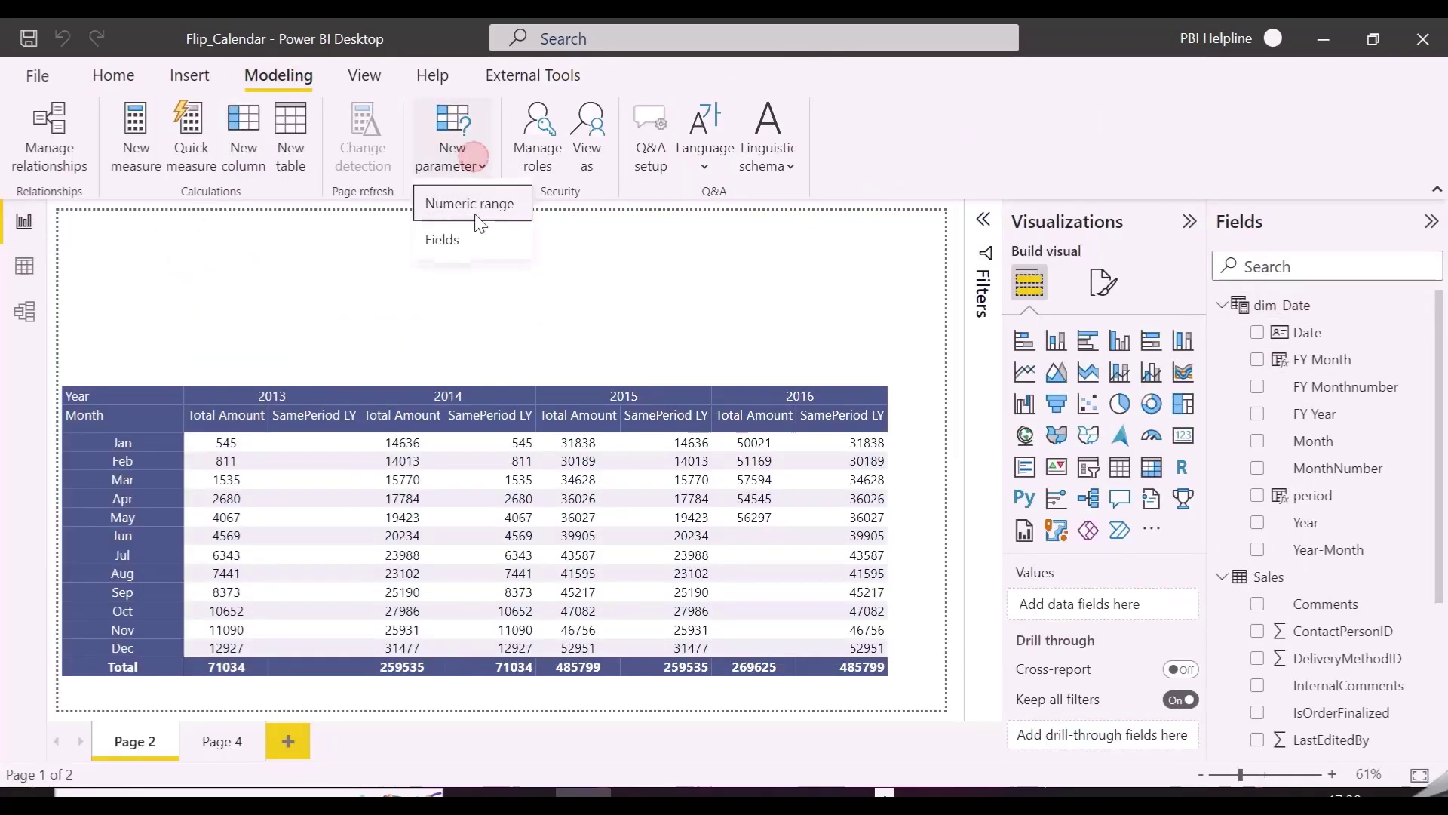
left_click(472, 252)
left_click(468, 271)
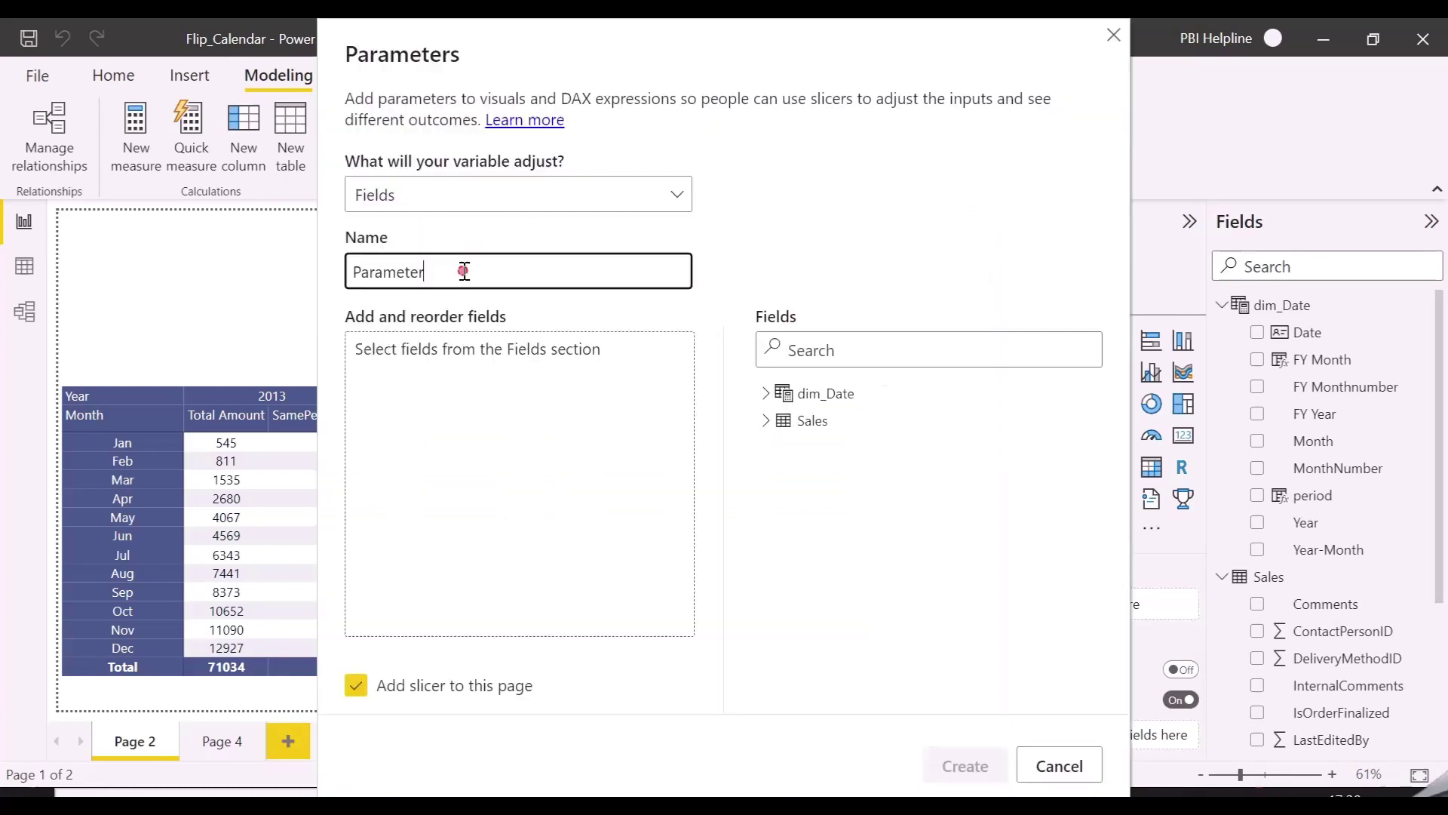
double_click(469, 271)
type("Month")
Step: Add Month and FY Month from dim_Date to the Month parameter and create it without a page slicer
left_click(377, 388)
left_click(764, 393)
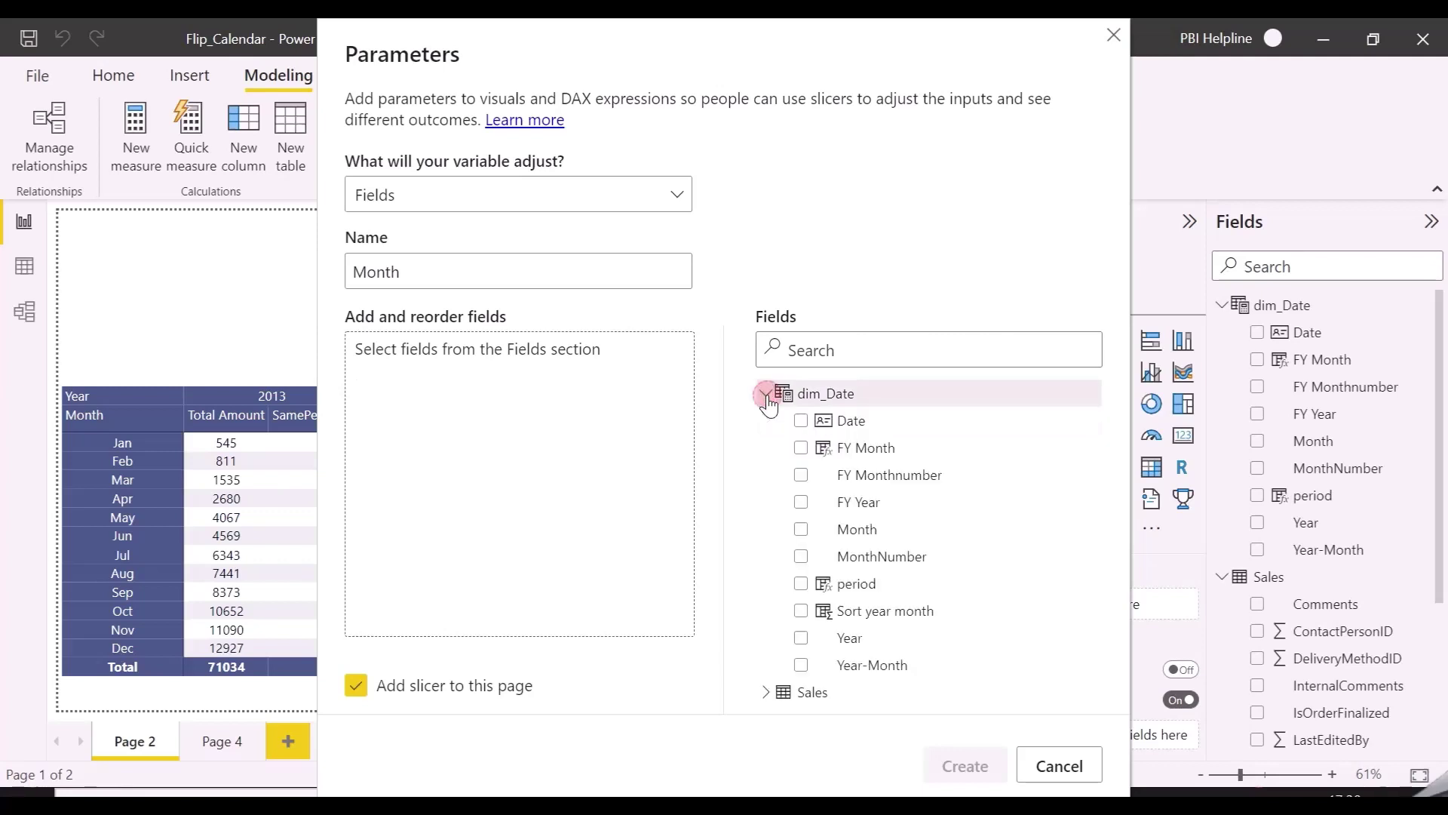
left_click_drag(898, 527, 549, 483)
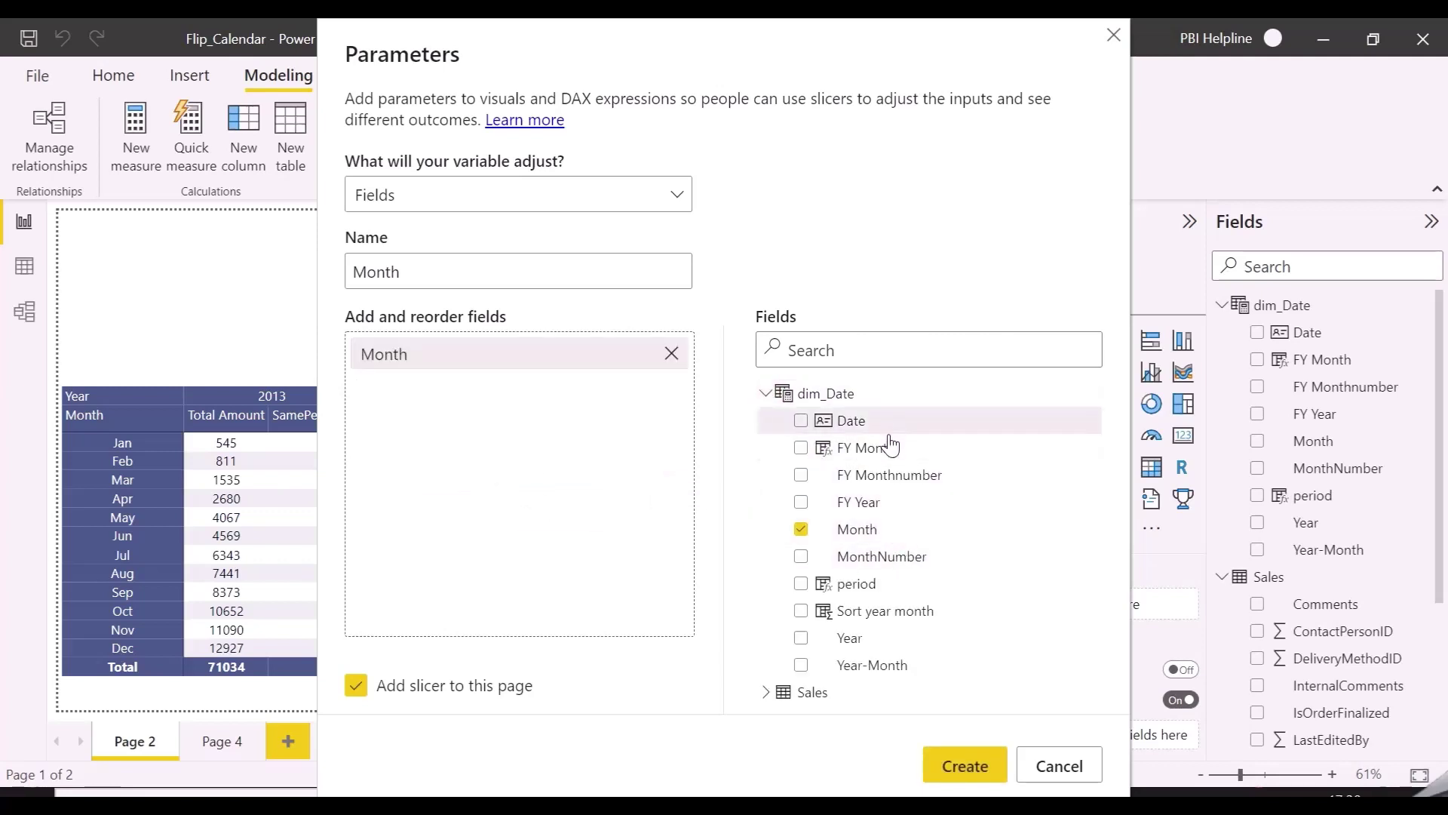
left_click_drag(893, 445, 590, 478)
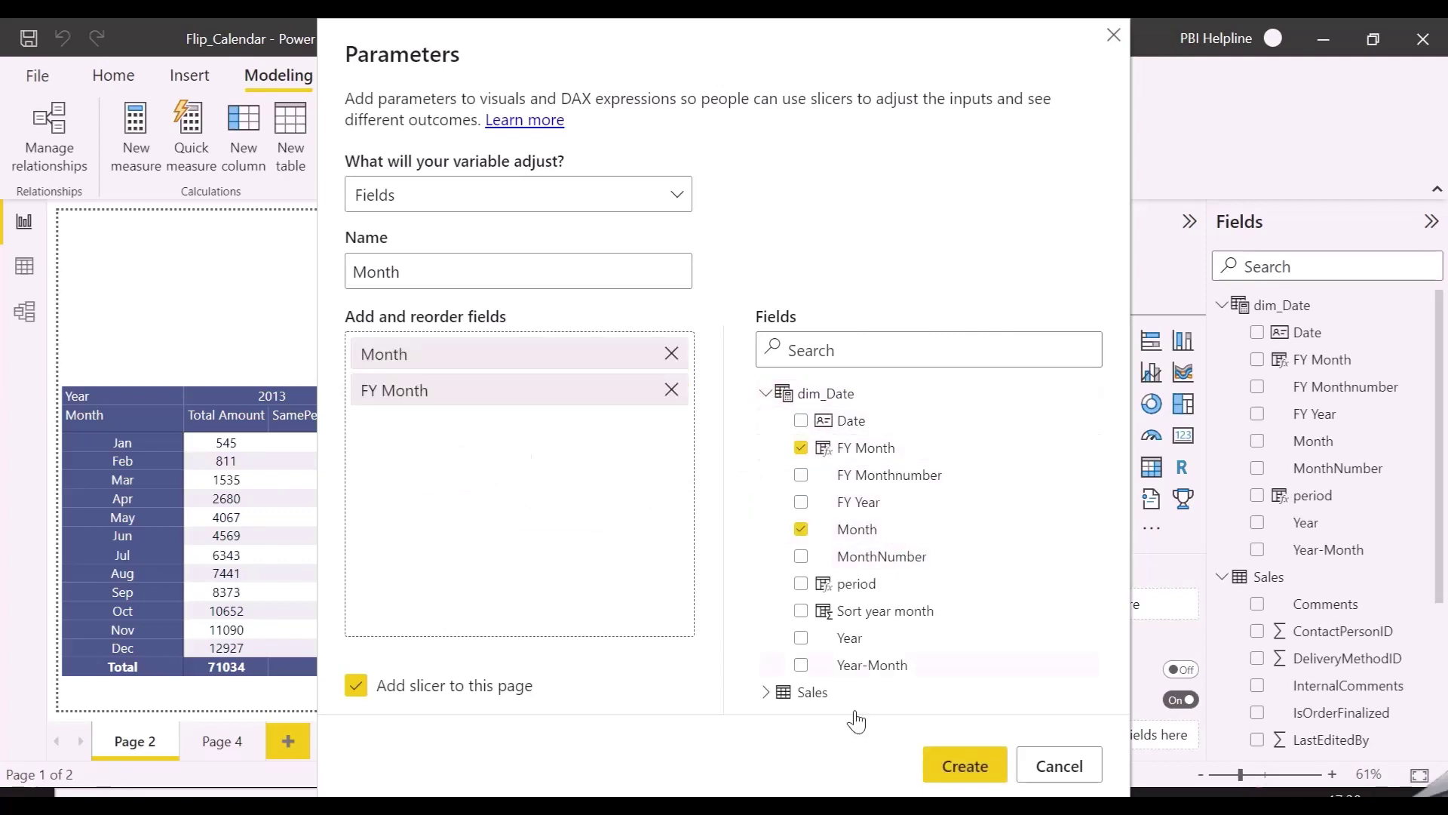
left_click(411, 694)
left_click(968, 765)
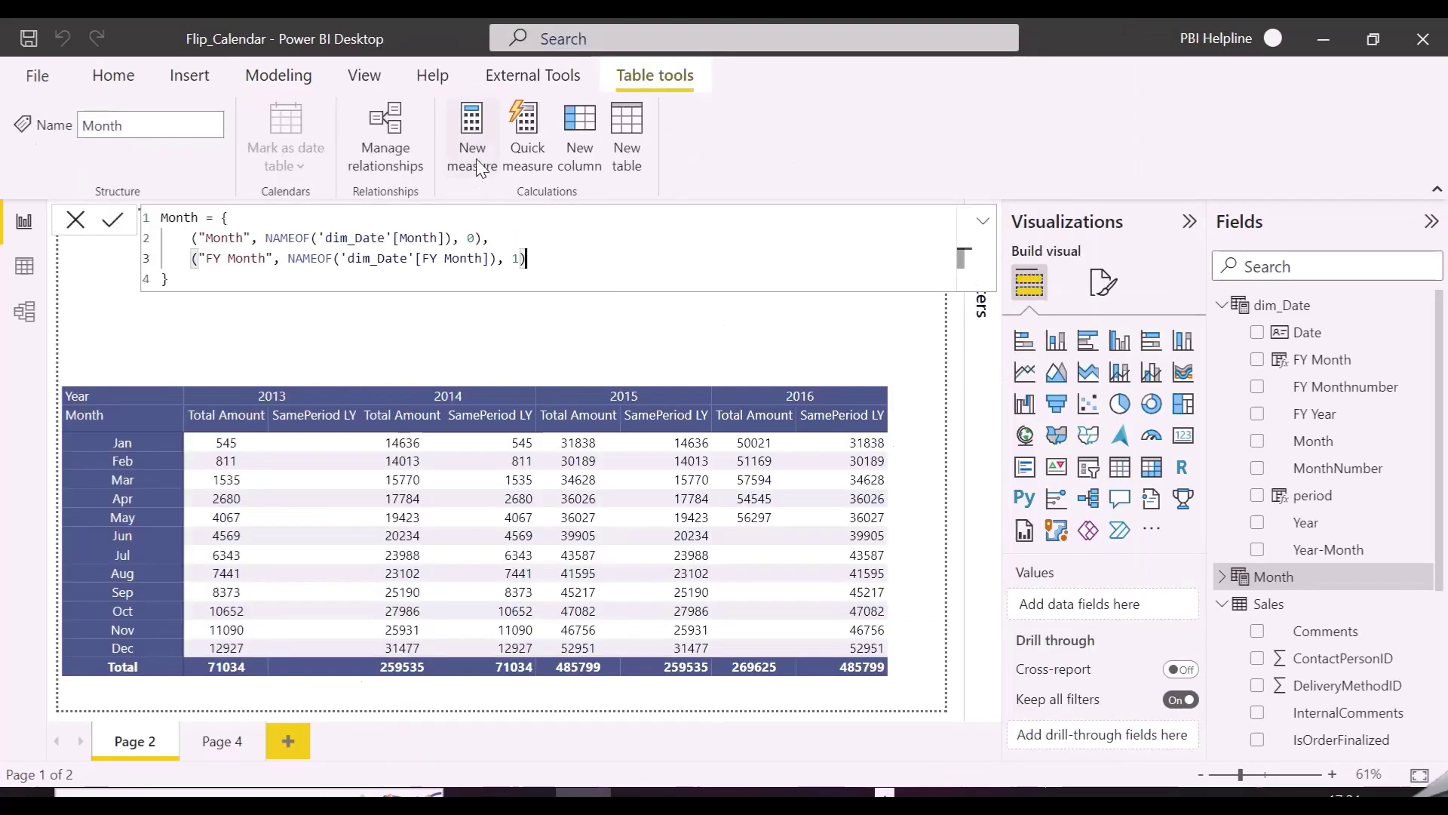
Step: Start a second fields parameter named "year"
left_click(266, 78)
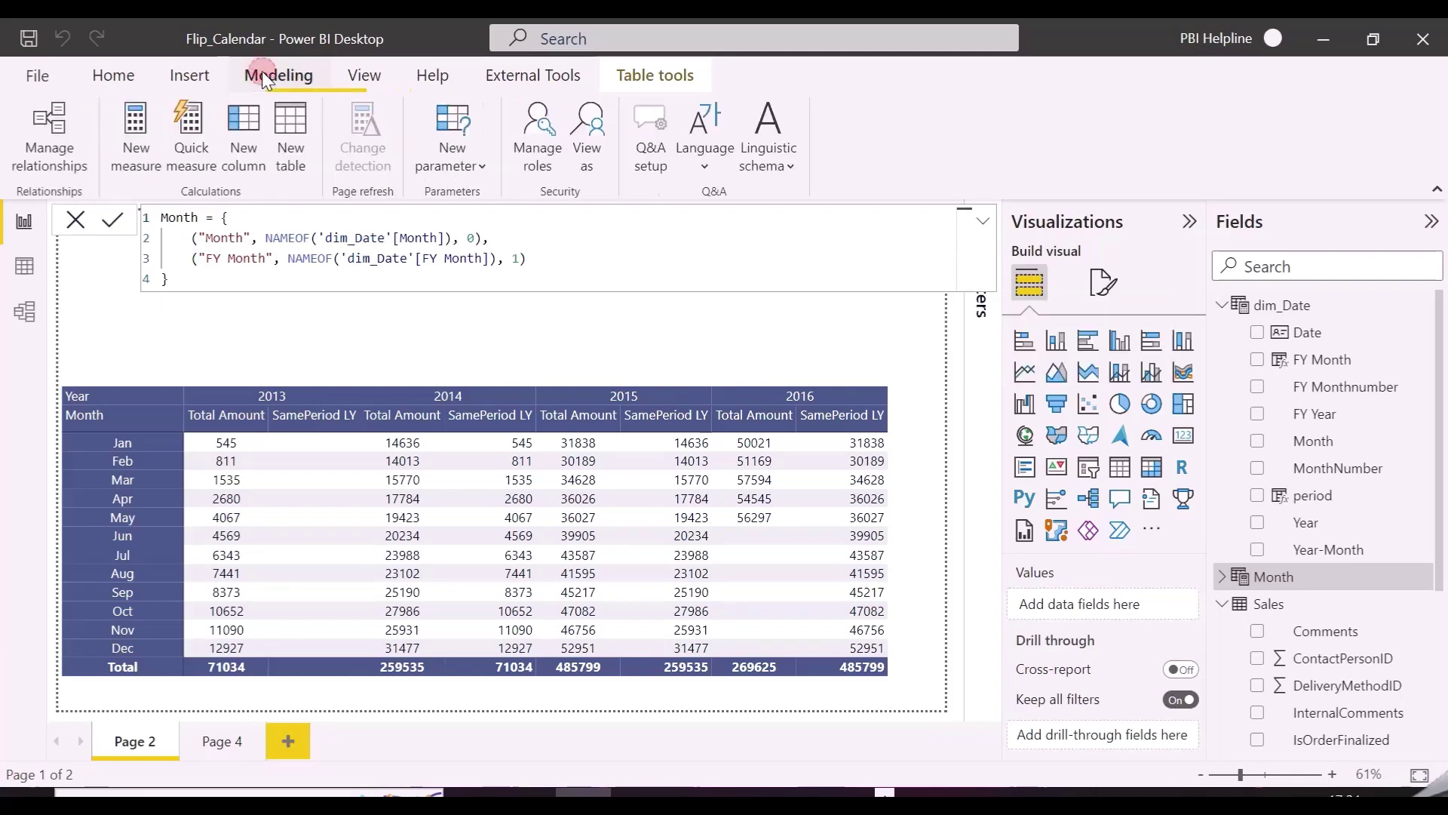
left_click(460, 164)
left_click(475, 243)
double_click(460, 273)
type("year")
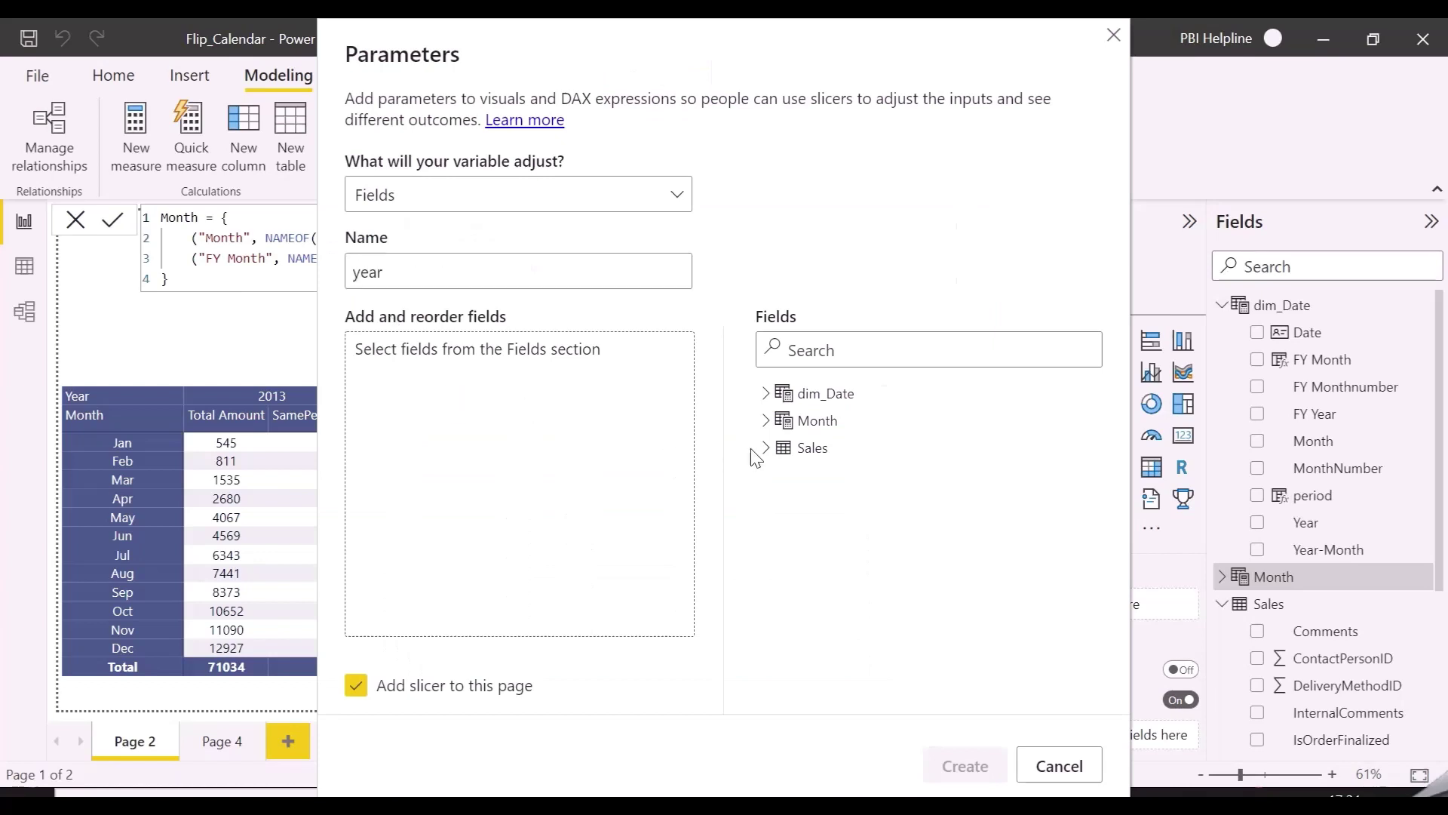
Step: Add Year and FY Year from dim_Date to the year parameter and create it without a page slicer
left_click(766, 393)
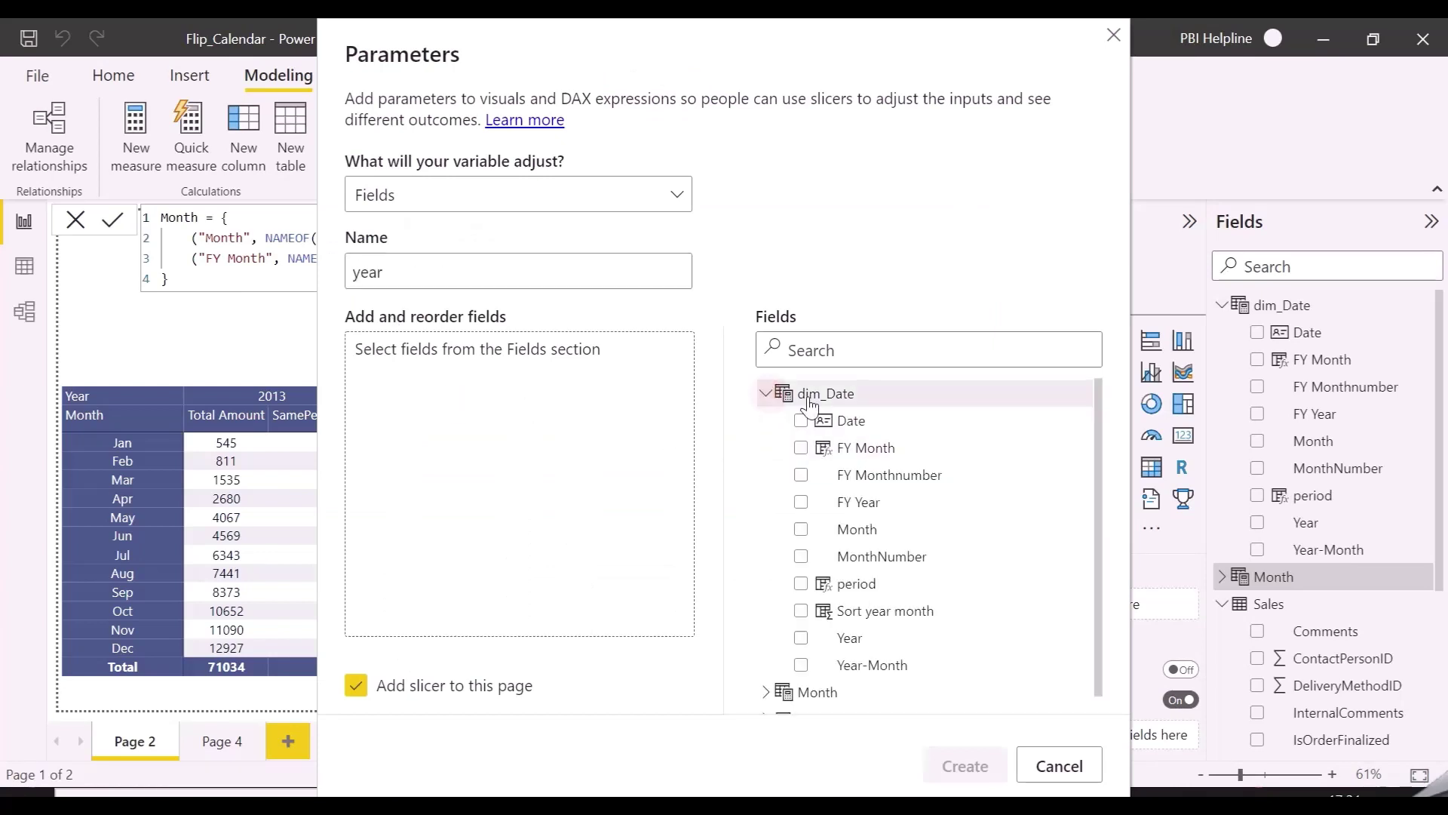
left_click(890, 637)
left_click(918, 502)
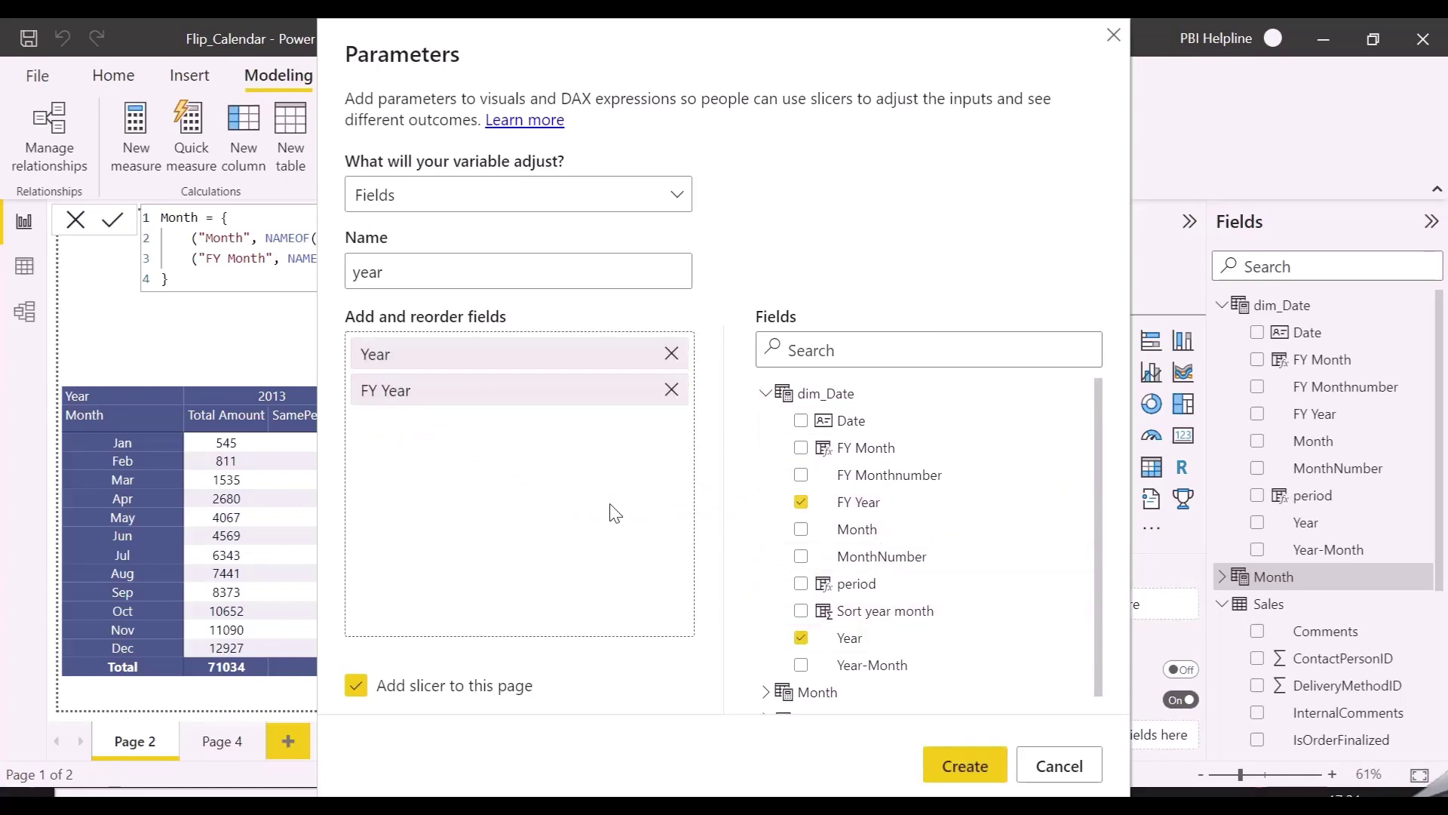
left_click(422, 686)
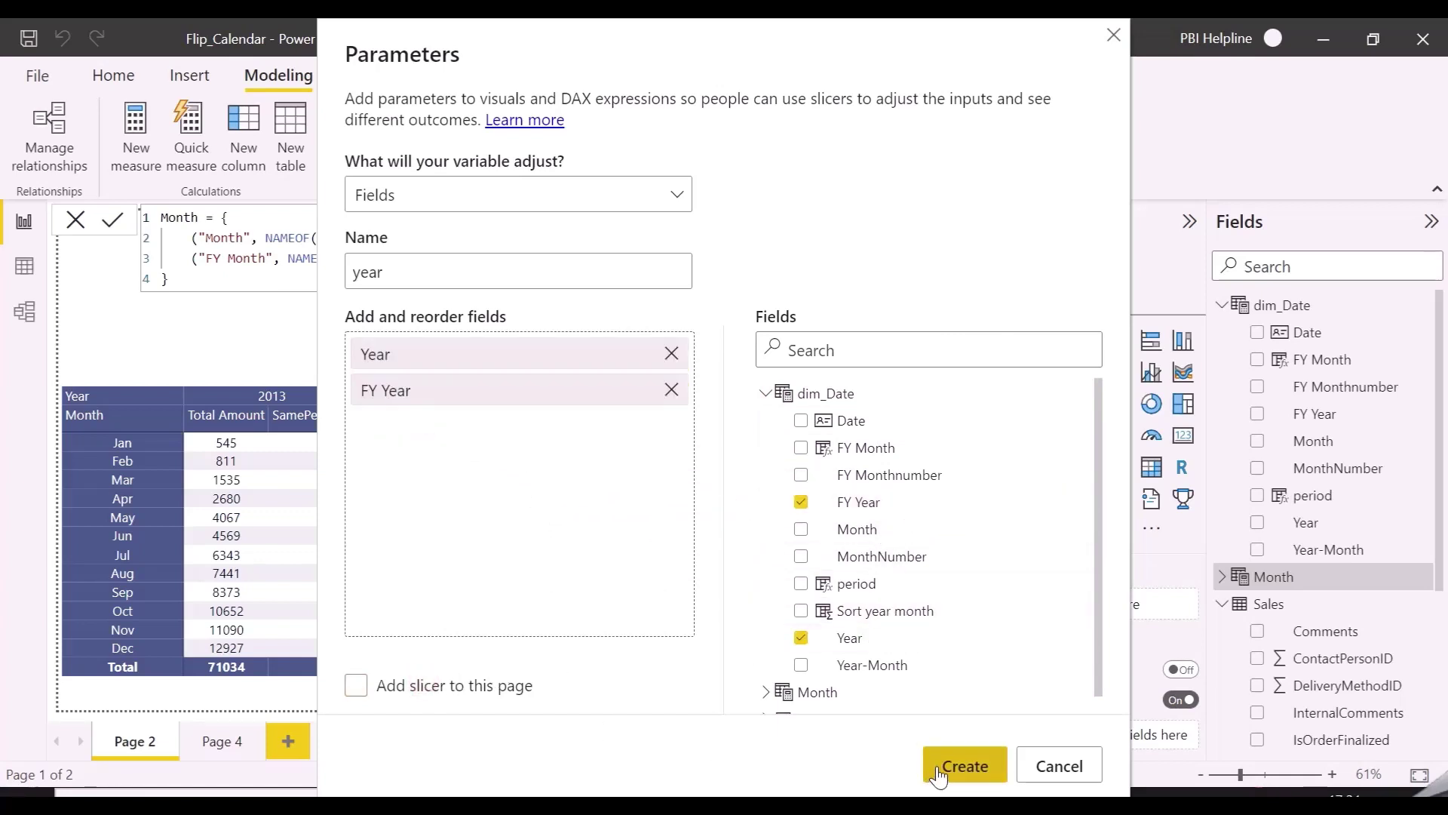
left_click(961, 765)
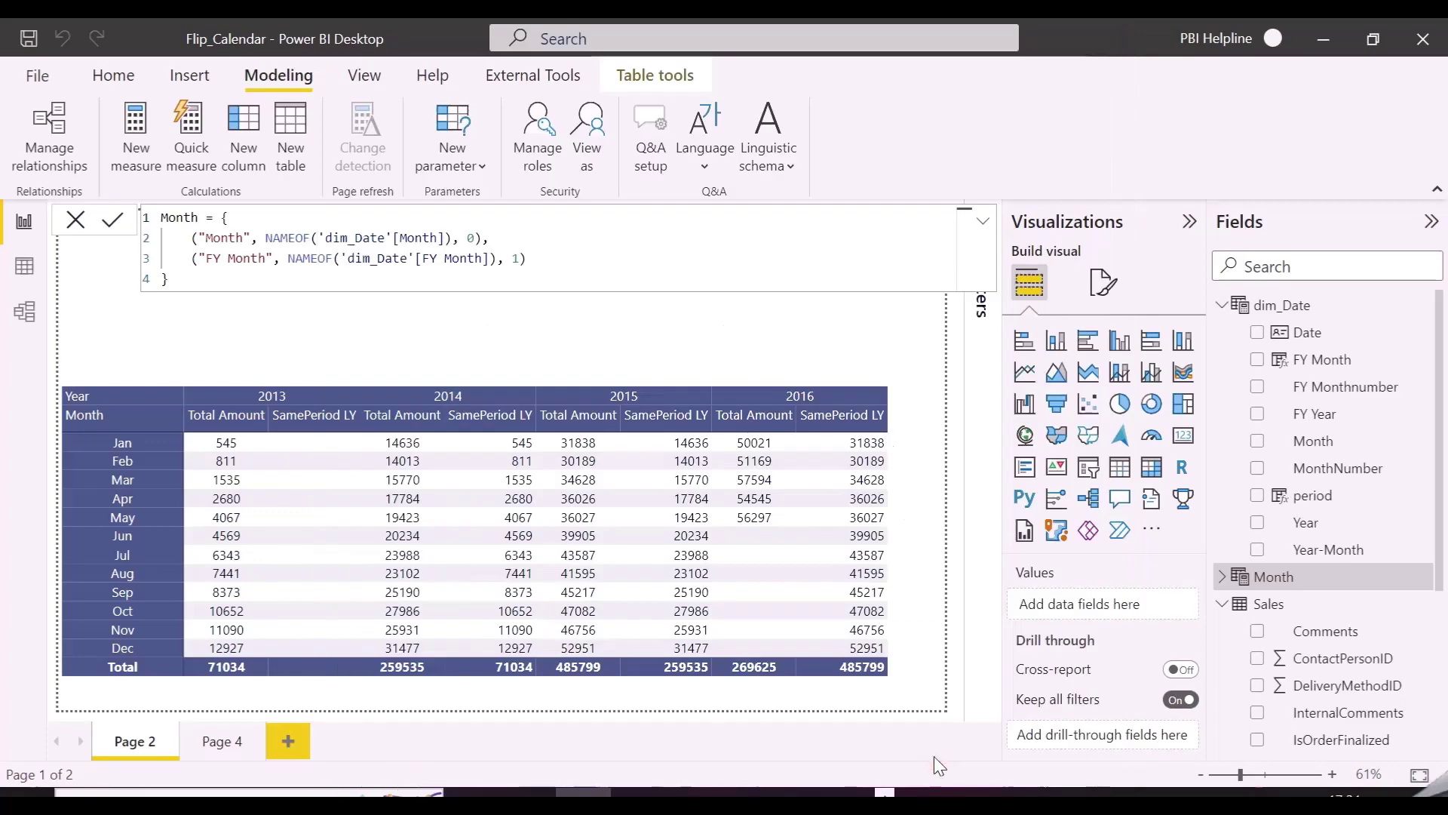
left_click(985, 223)
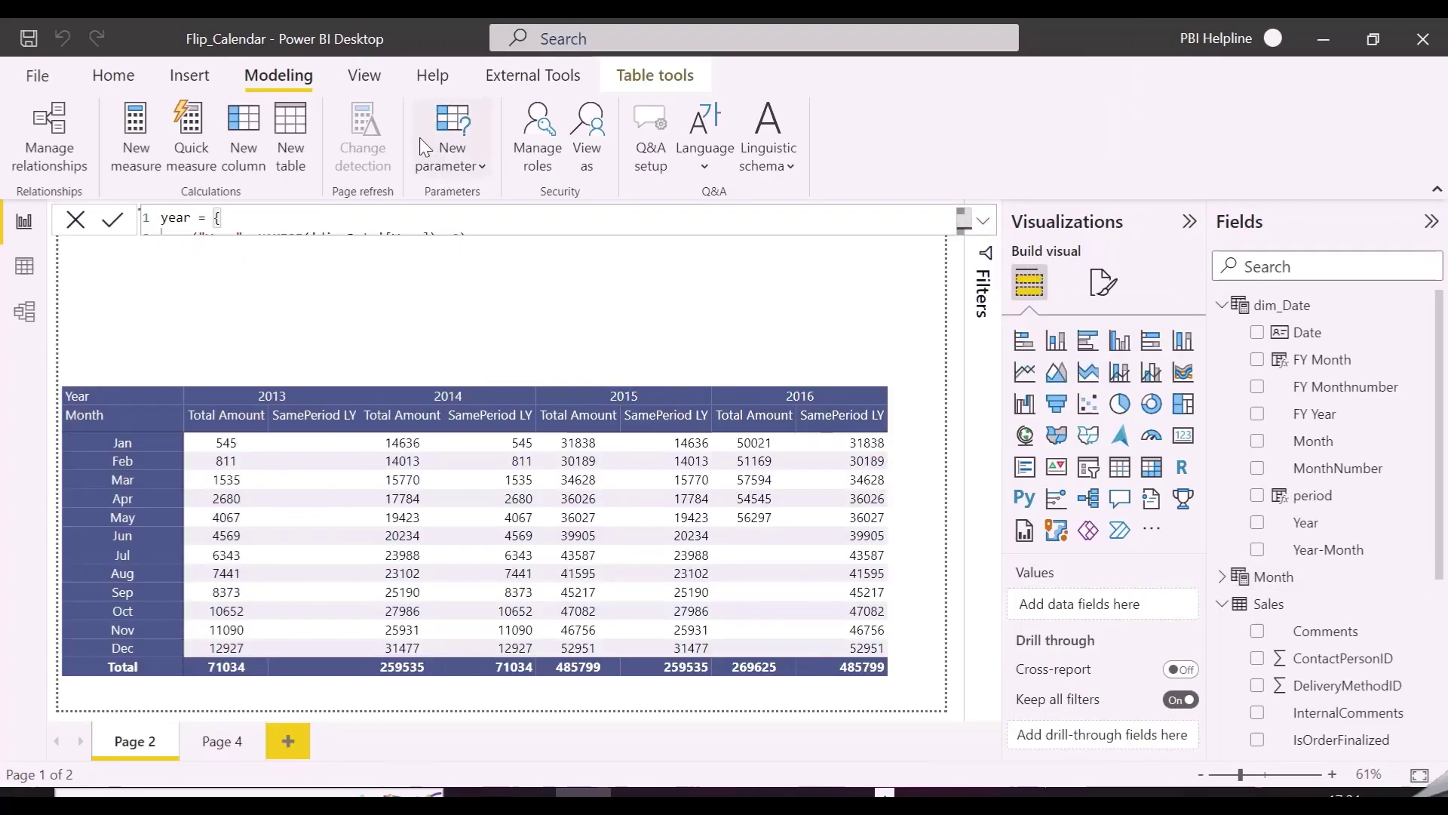
Step: Start a manually entered table named "Calendar" and name its first column "Calendar Type"
left_click(113, 74)
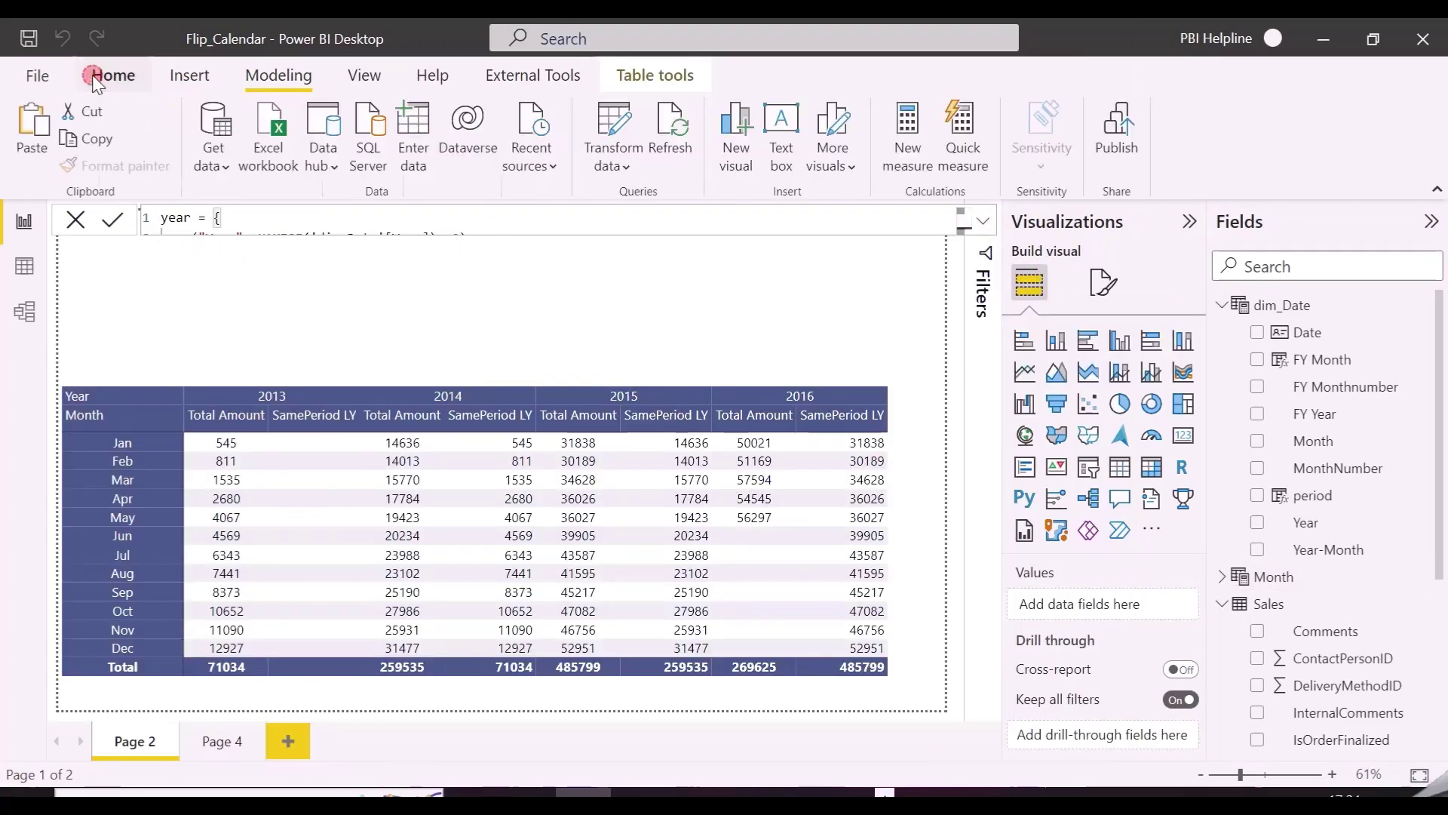
left_click(414, 124)
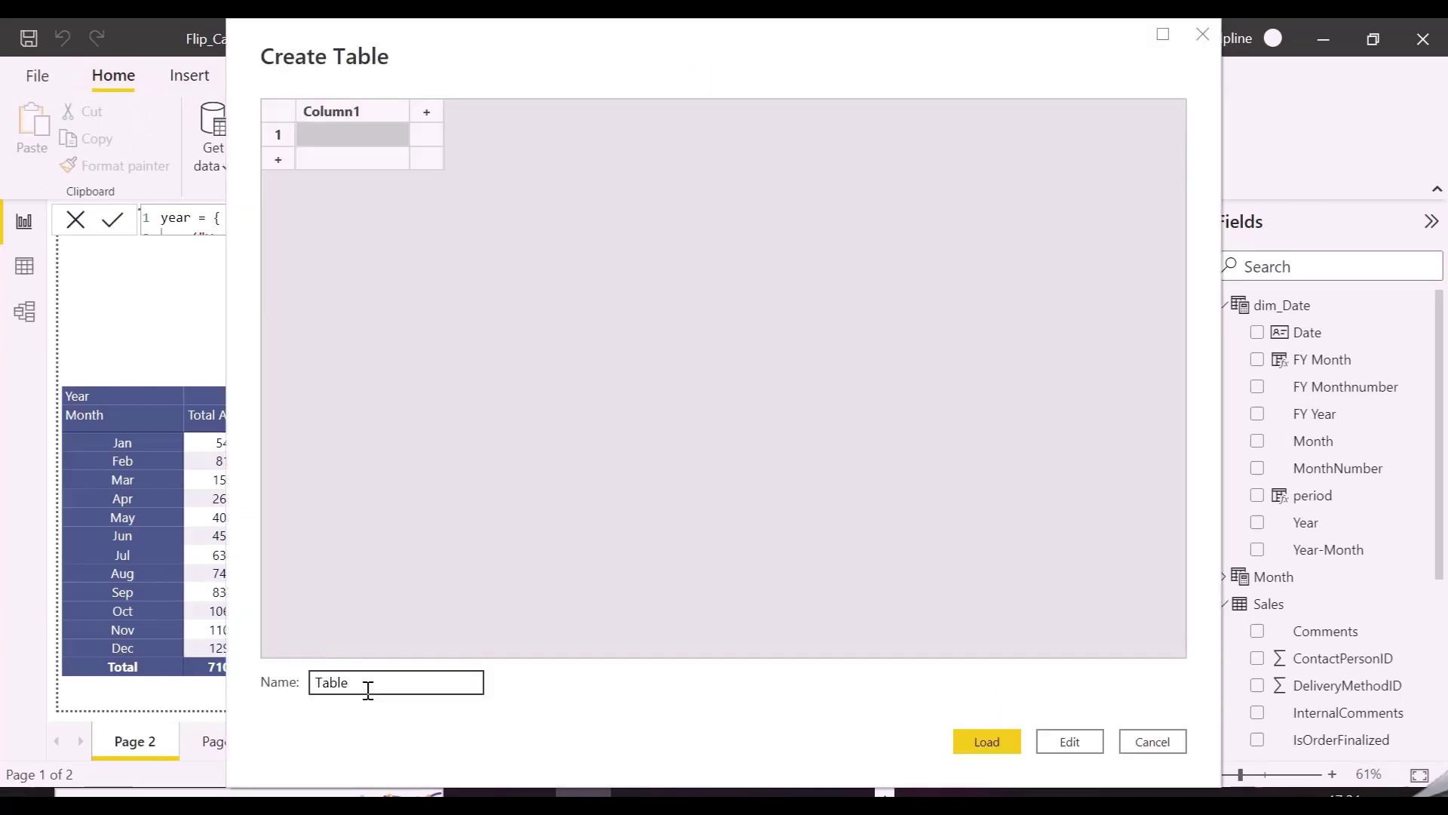
double_click(369, 687)
type("C")
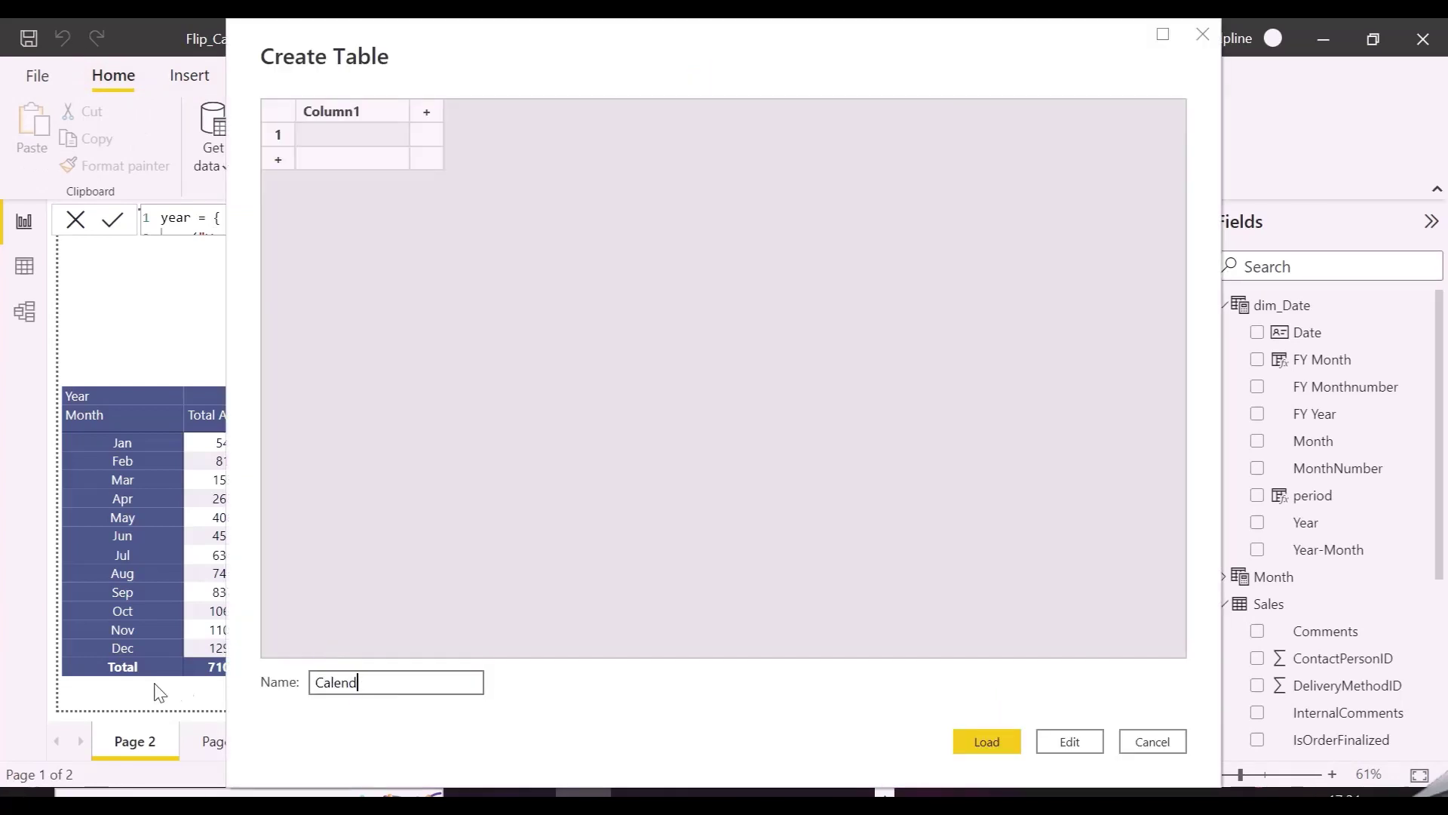
double_click(382, 117)
type("Cale")
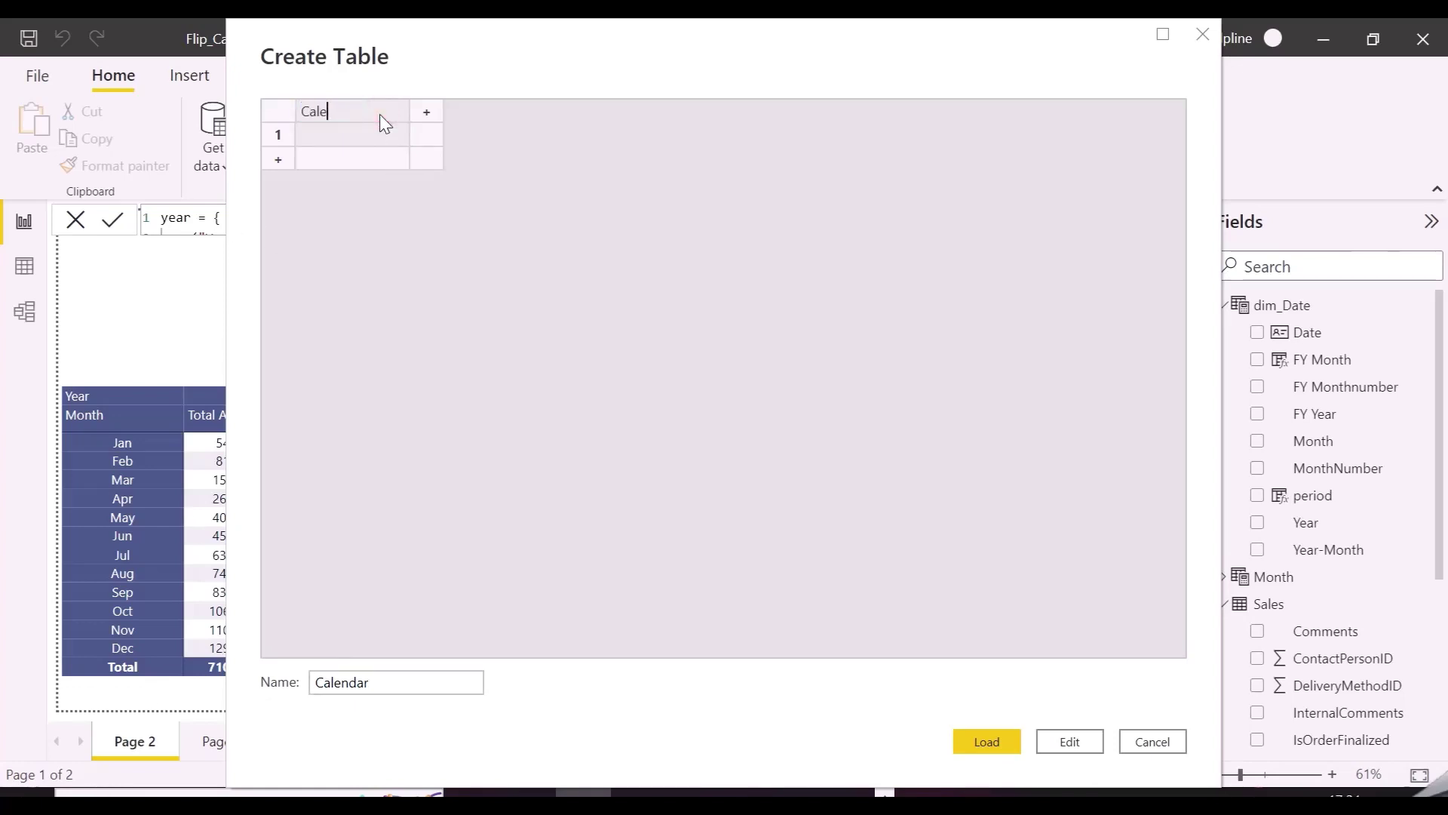
type("ndar Type")
Step: Enter "Year Calendar" and "FY Calendar" as the Calendar Type rows and add a second column to the table
left_click(374, 134)
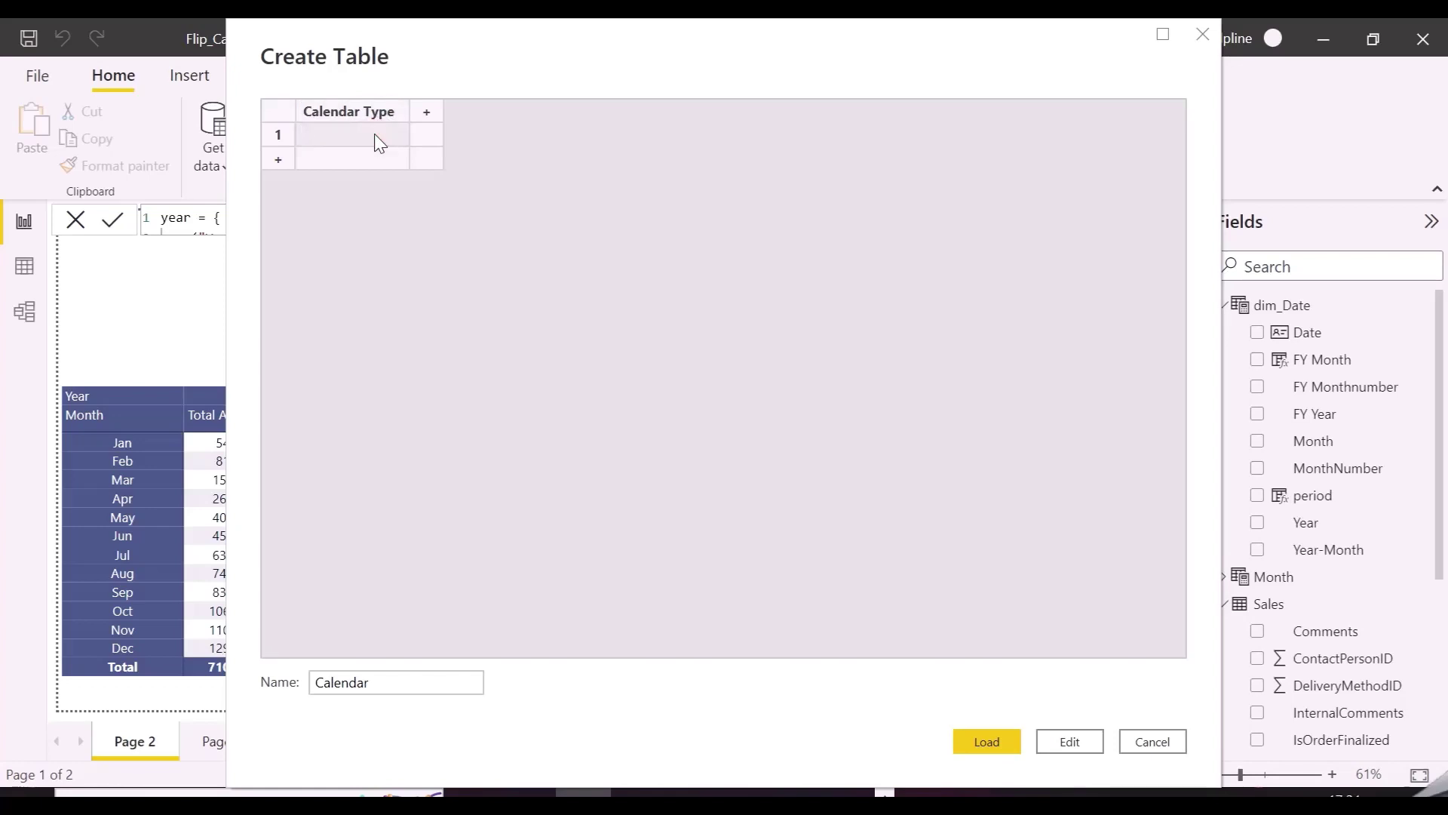
type("year")
key("BackSpace")
key("BackSpace")
key("BackSpace")
key("BackSpace")
key("BackSpace")
type("Year Cale")
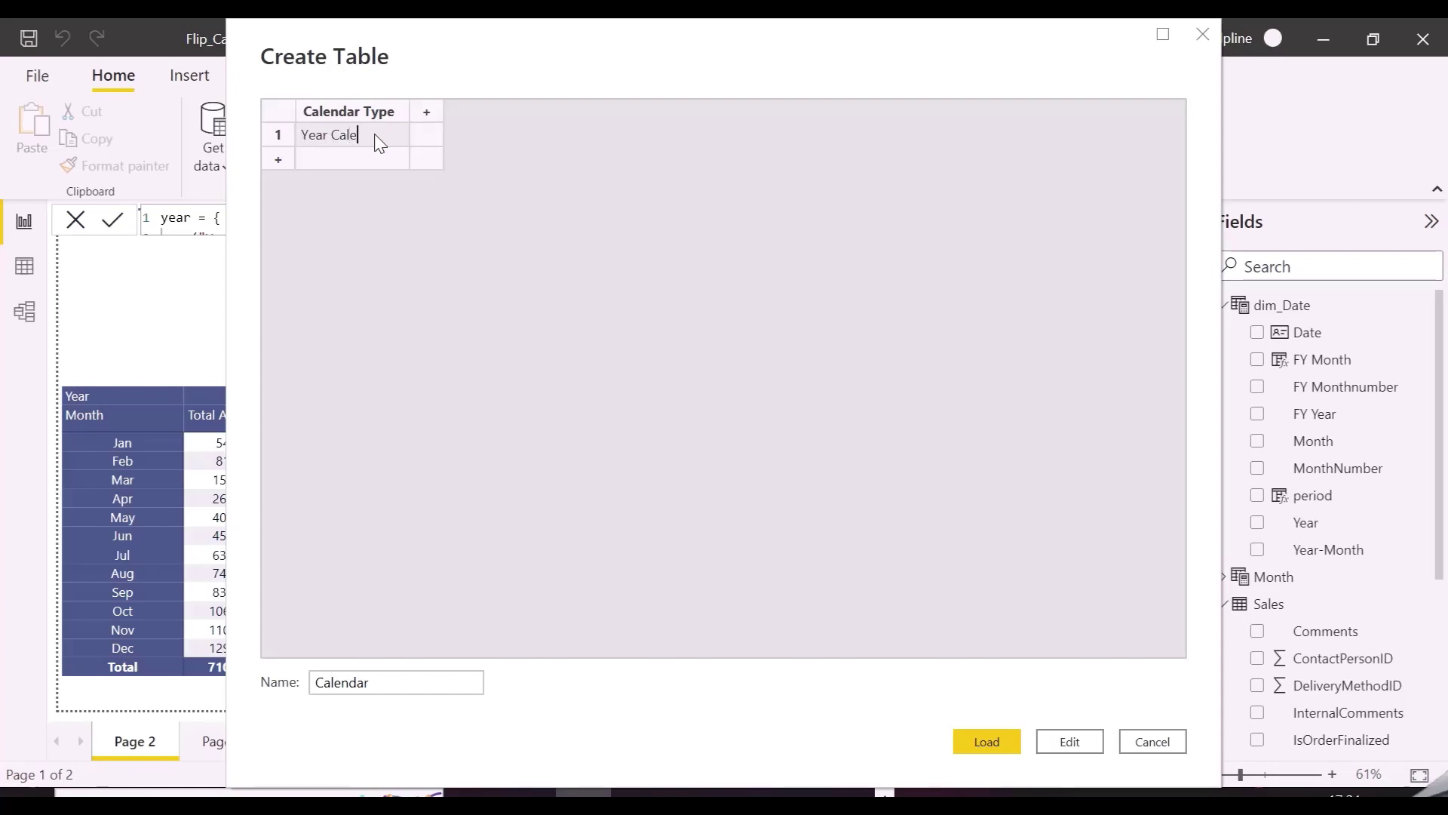
type("ndar")
left_click(369, 159)
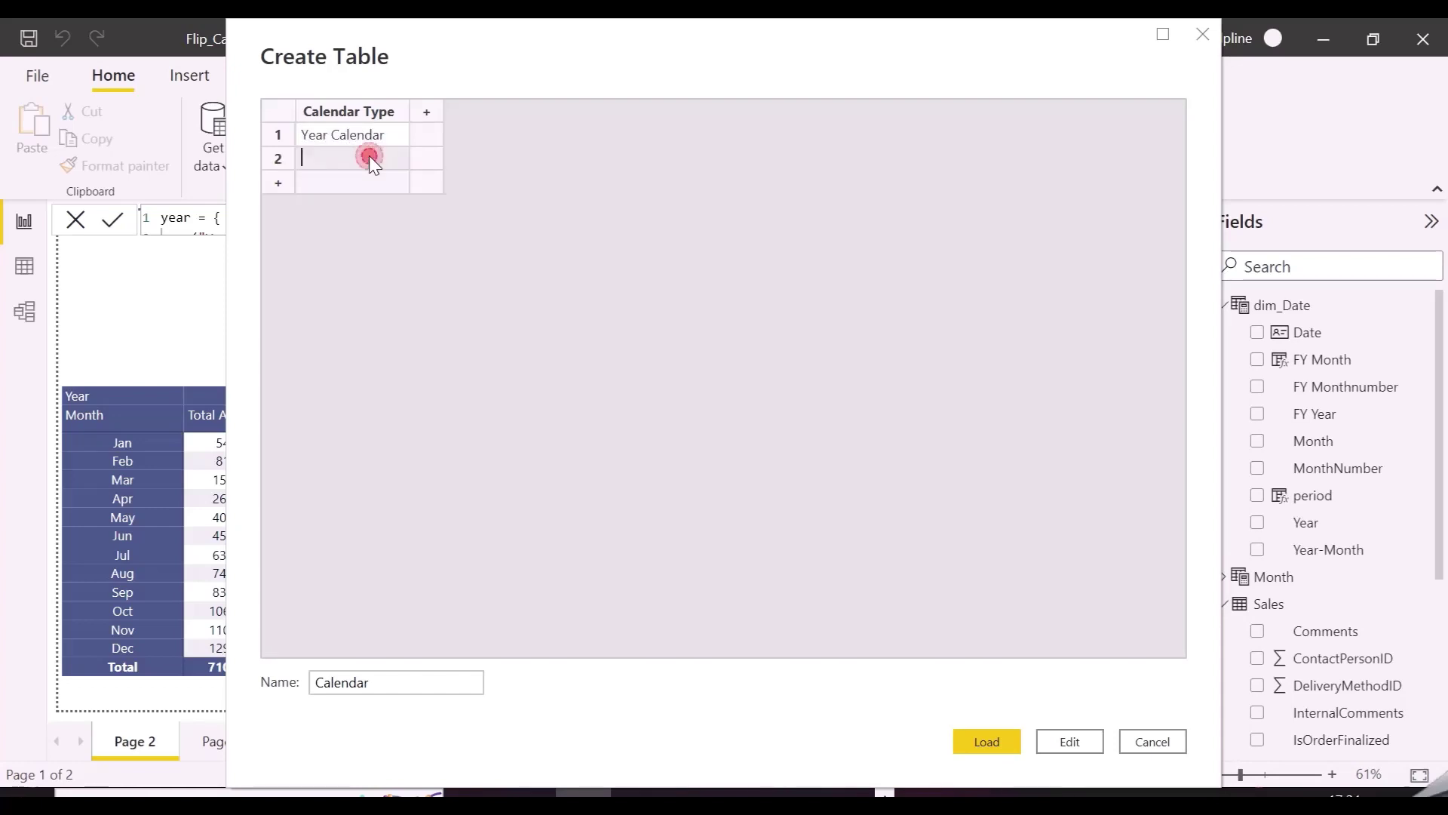
type("FY Calendar")
left_click(425, 111)
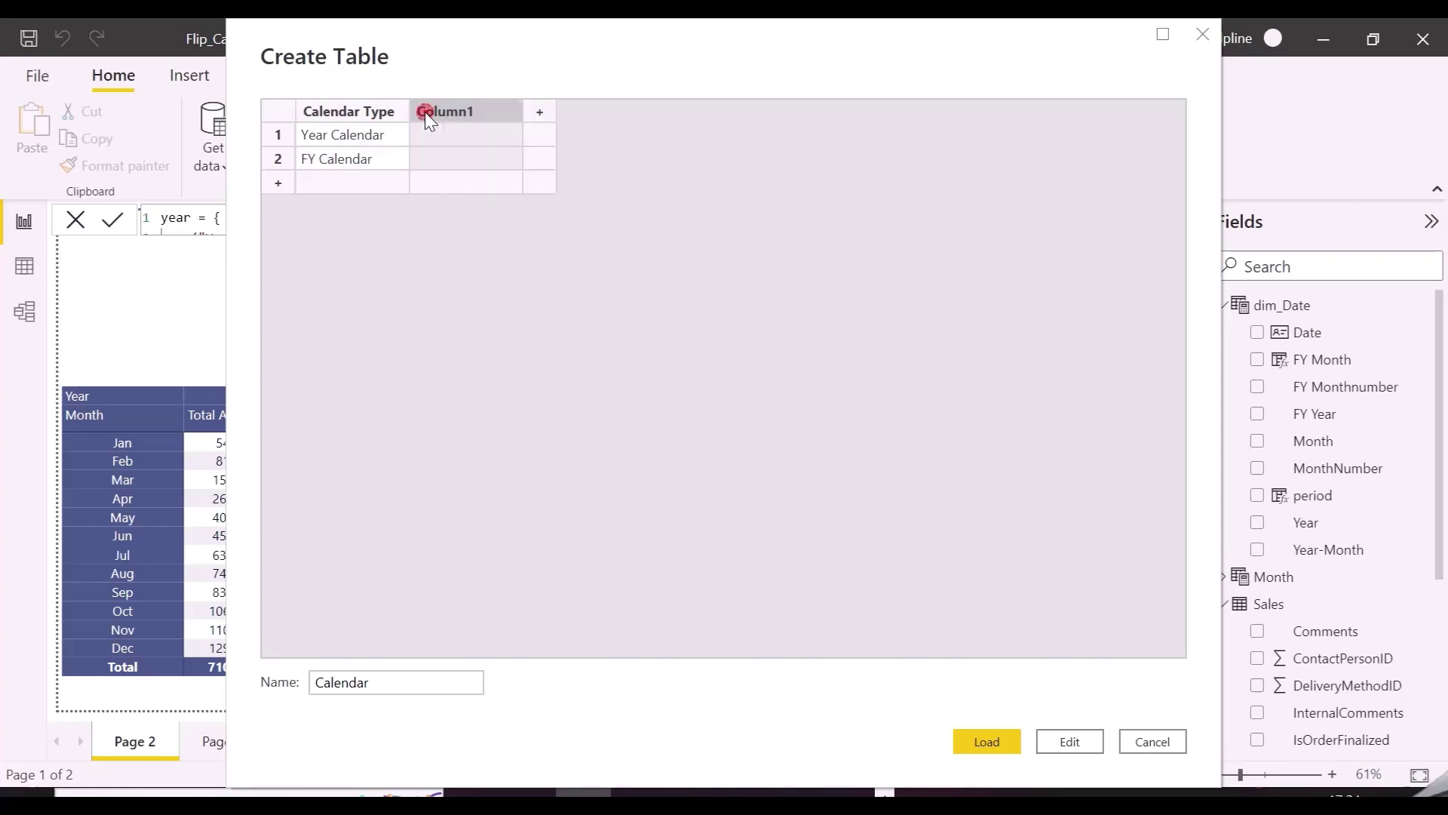
Step: Name the second column "Order", enter 0 for Year Calendar and 1 for FY Calendar, and load the table
type("Order")
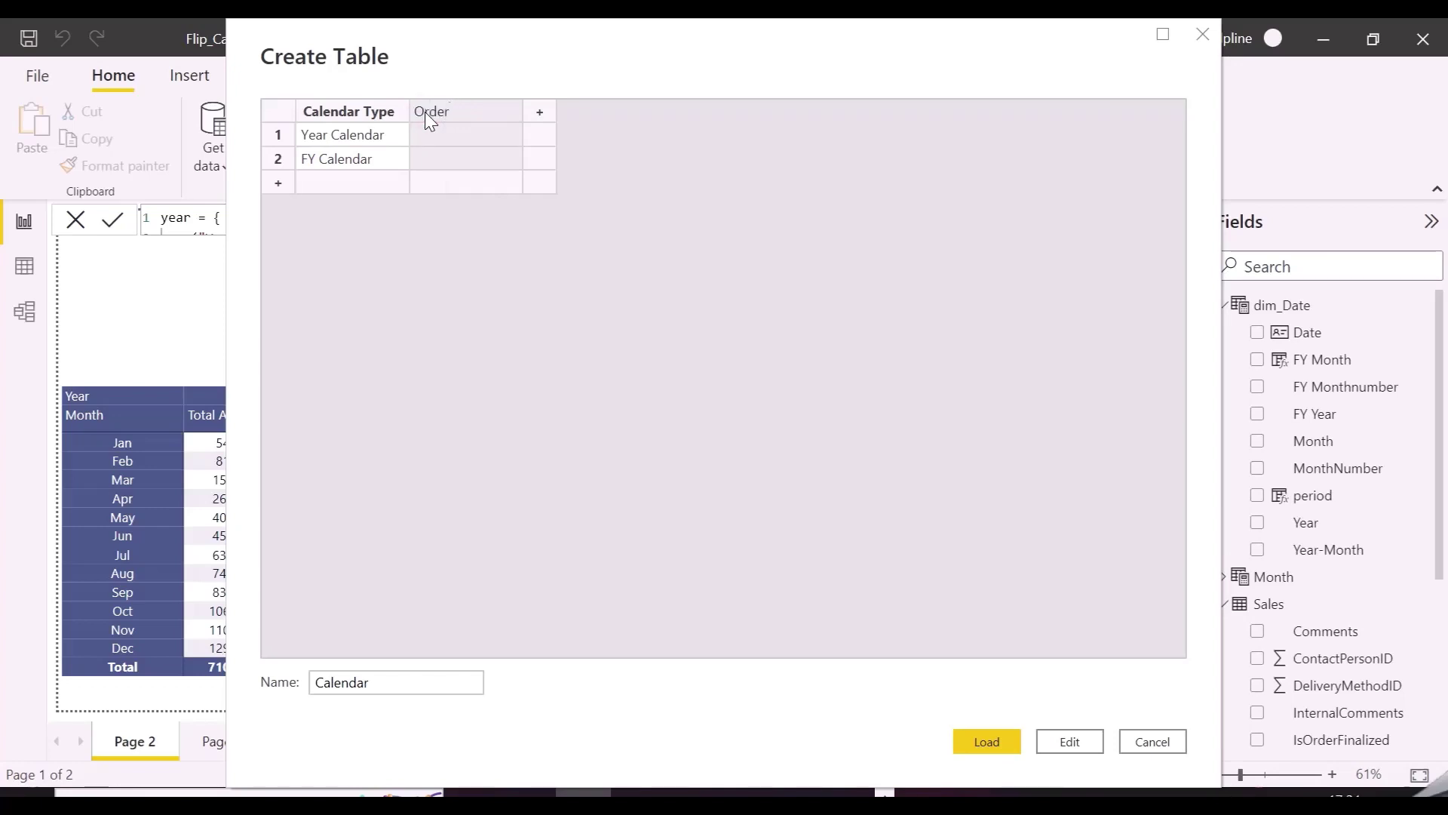
left_click(439, 135)
type("0")
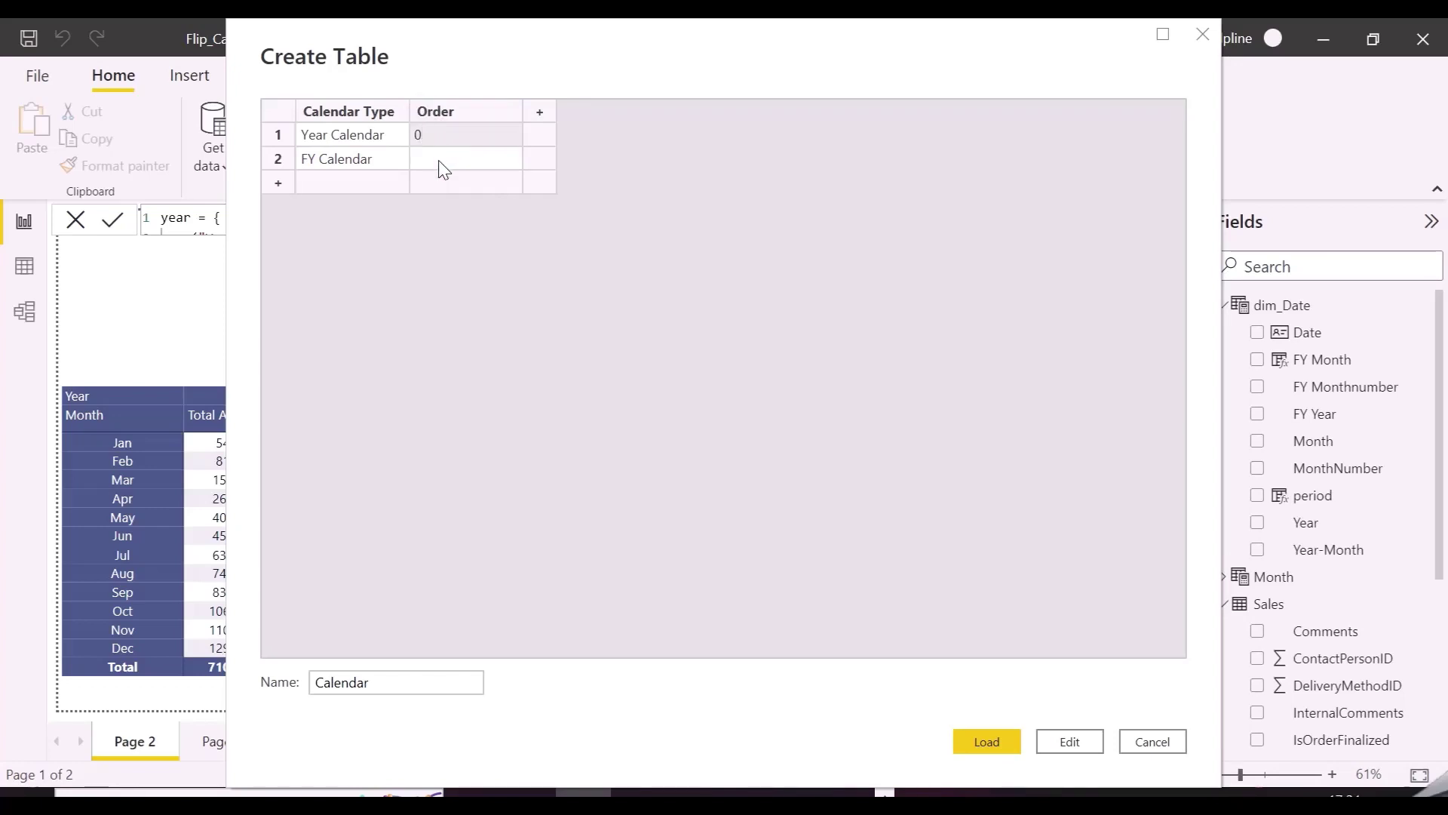
left_click(437, 160)
type("1")
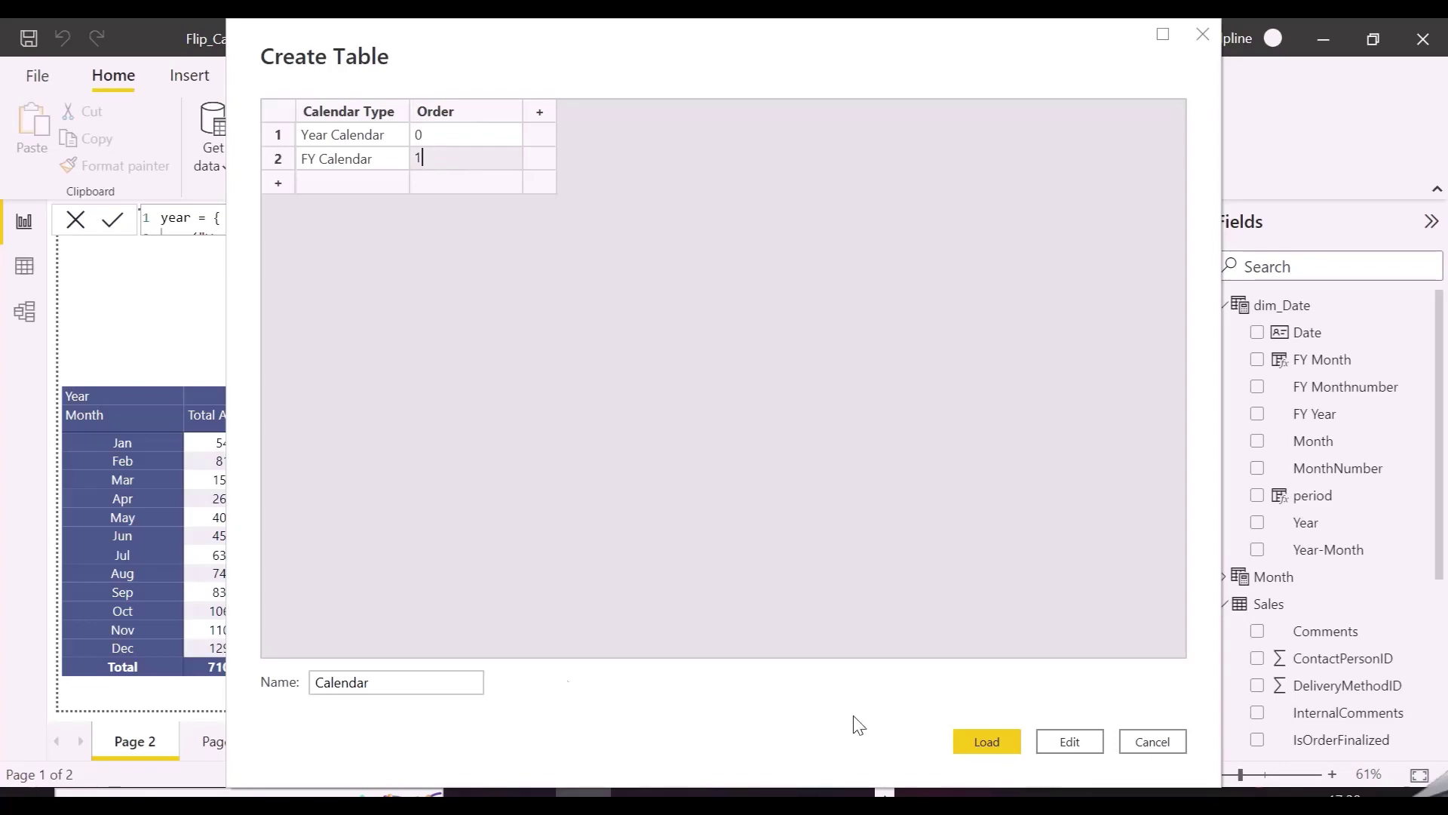
left_click(956, 736)
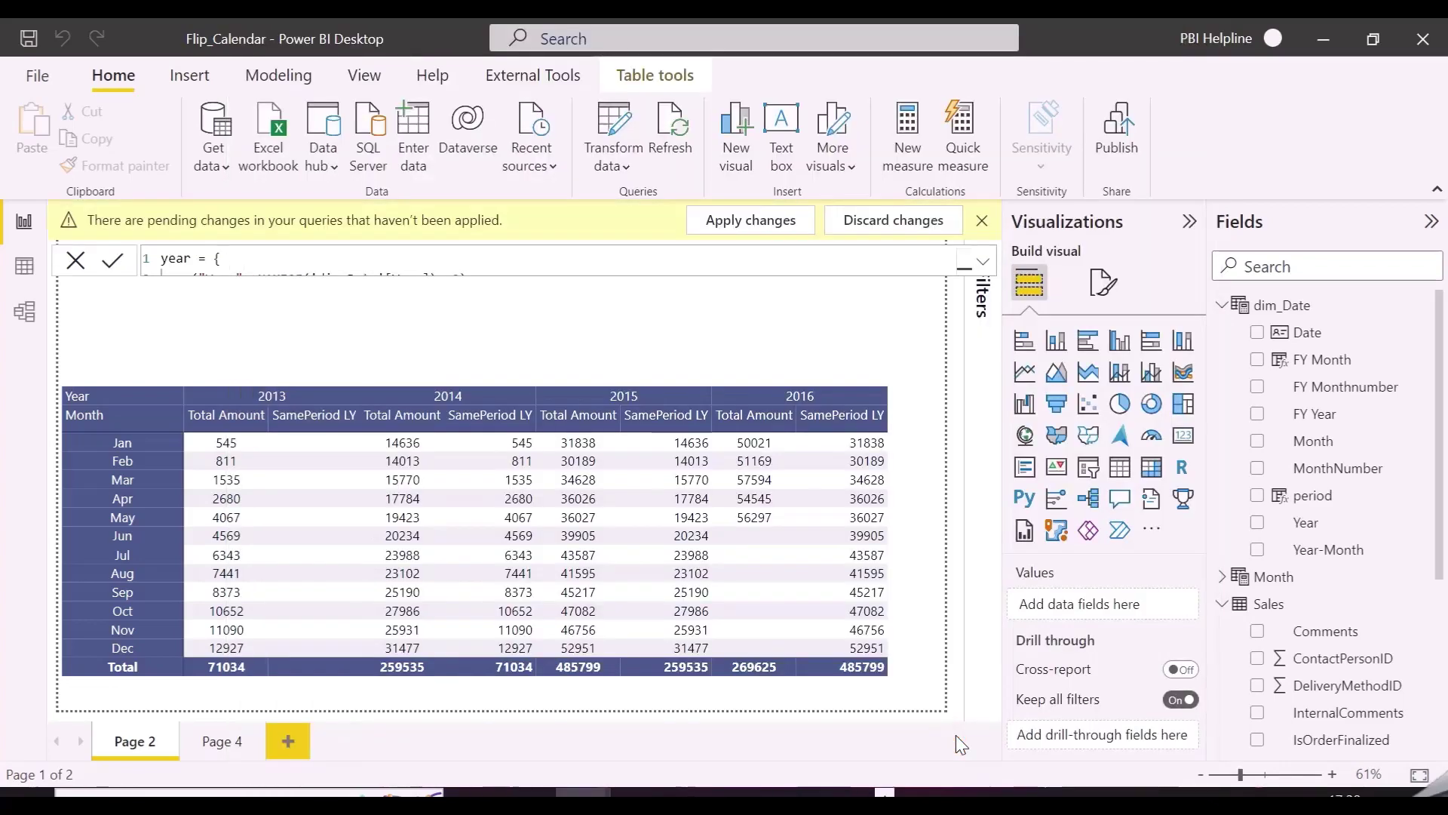
Step: Examine the rows and order columns of the year, Month and Calendar tables in the data view
left_click(24, 266)
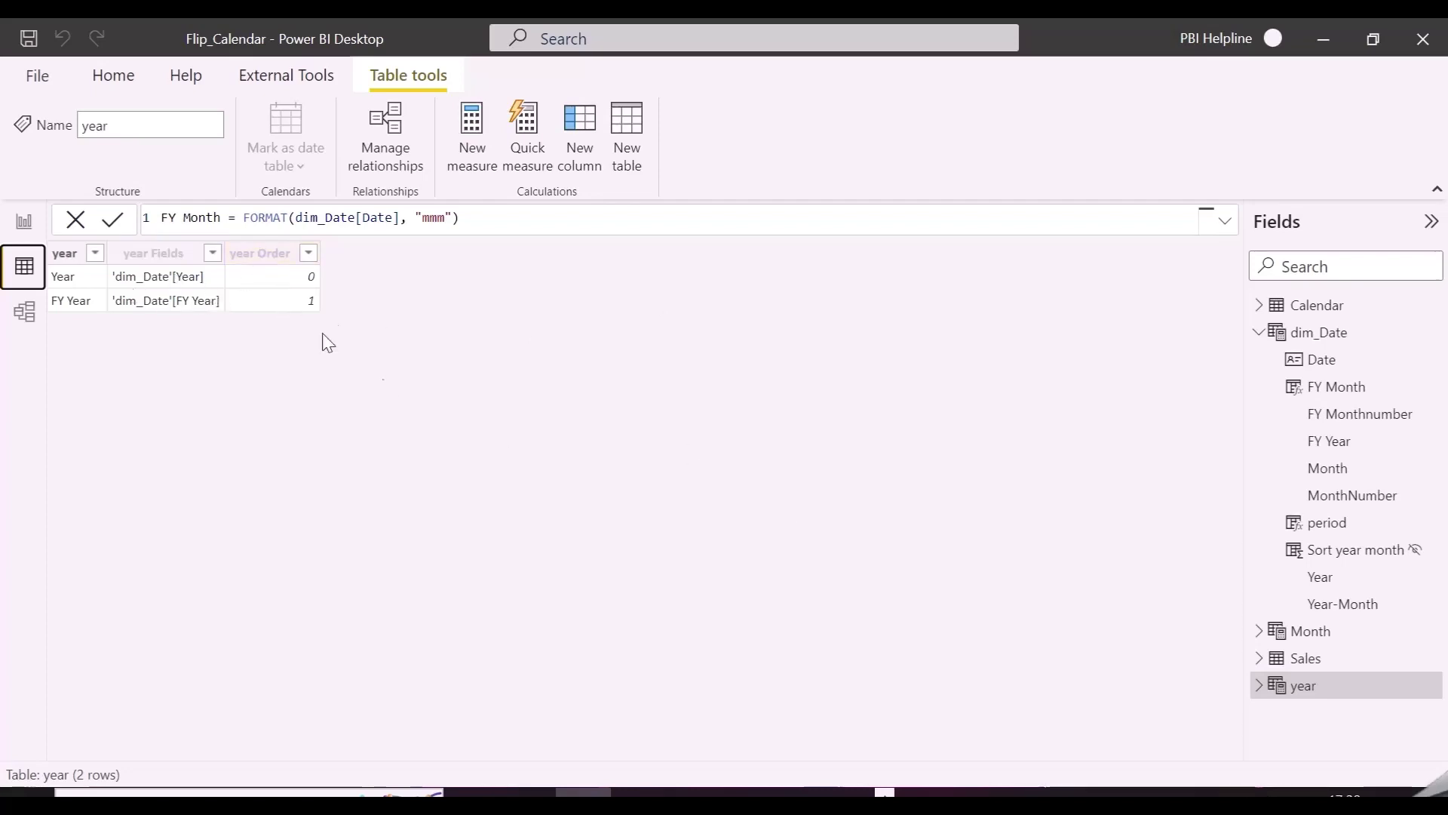
left_click(1309, 632)
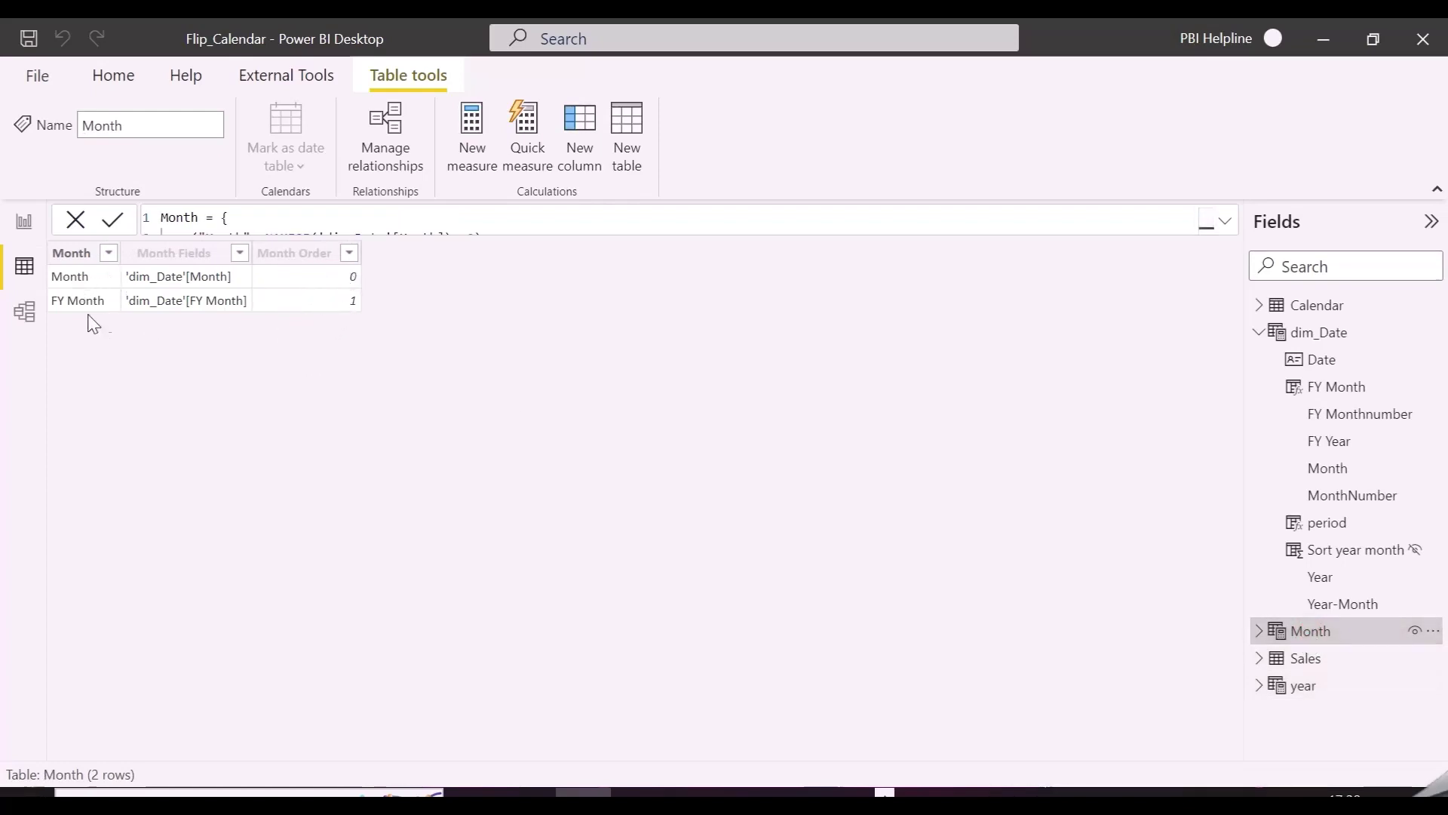
left_click(1329, 689)
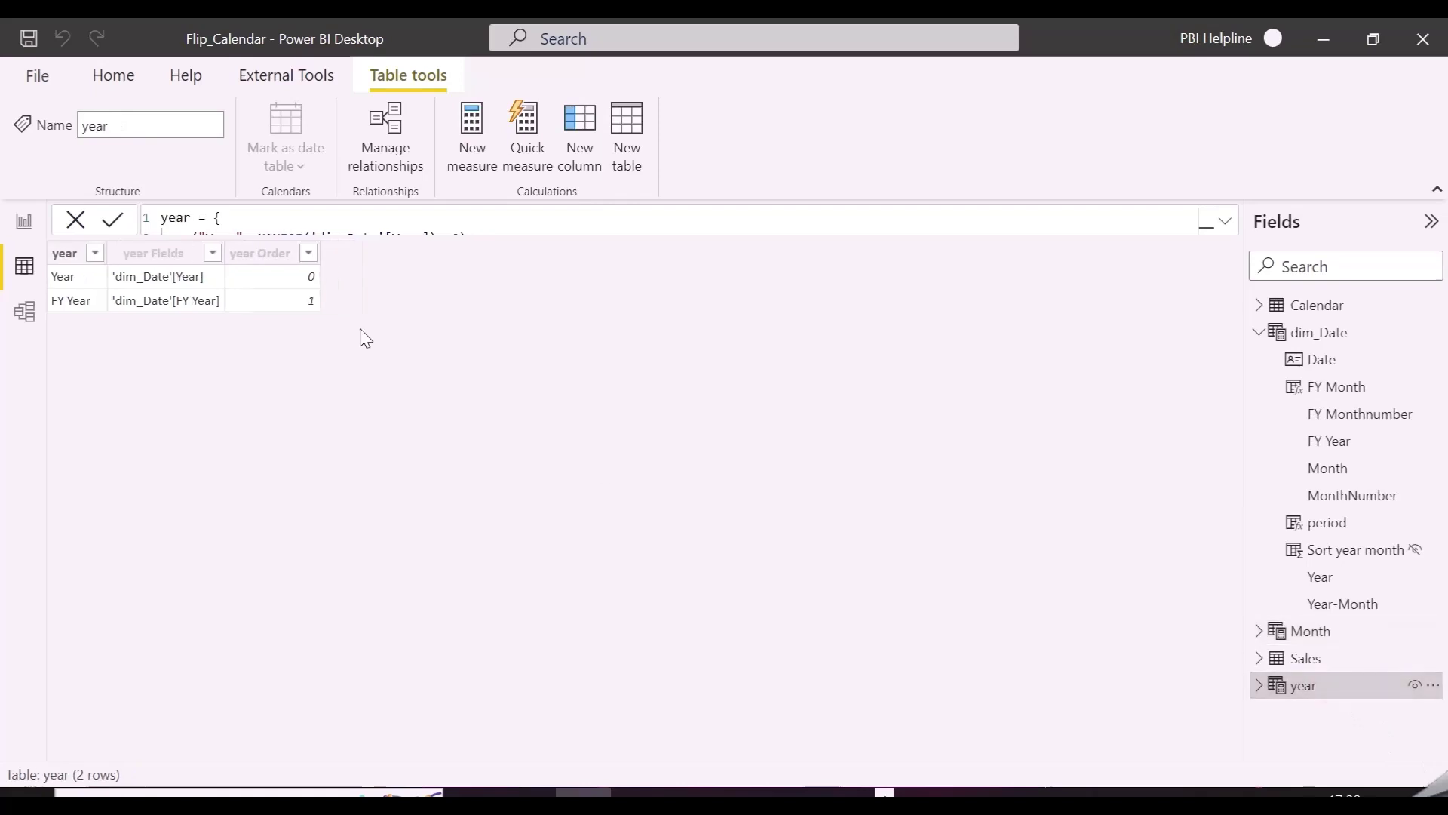
left_click(284, 303)
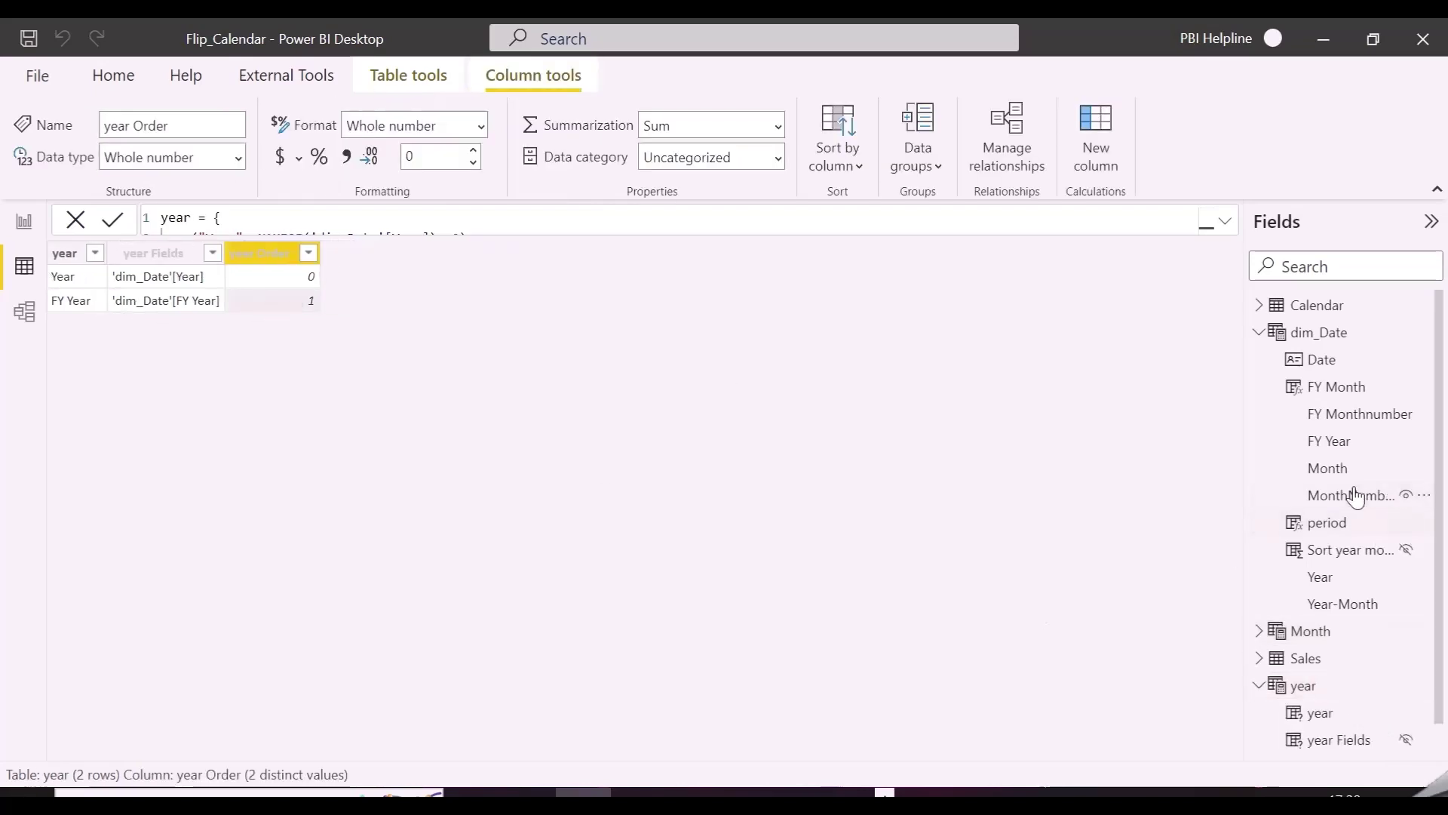
left_click(1305, 305)
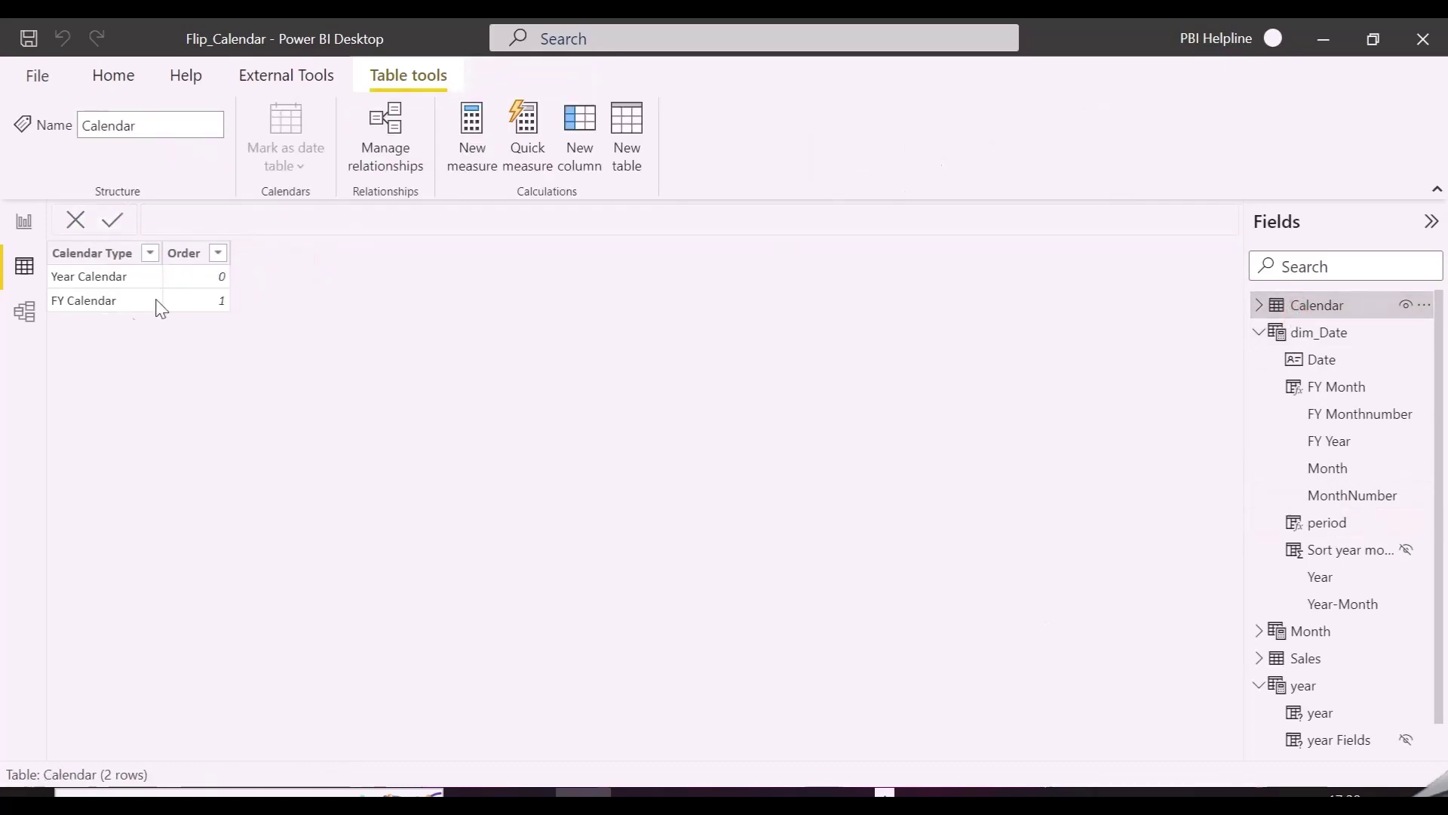
Step: Arrange the model diagram with the year table below Month and the Calendar table beside them
left_click(24, 312)
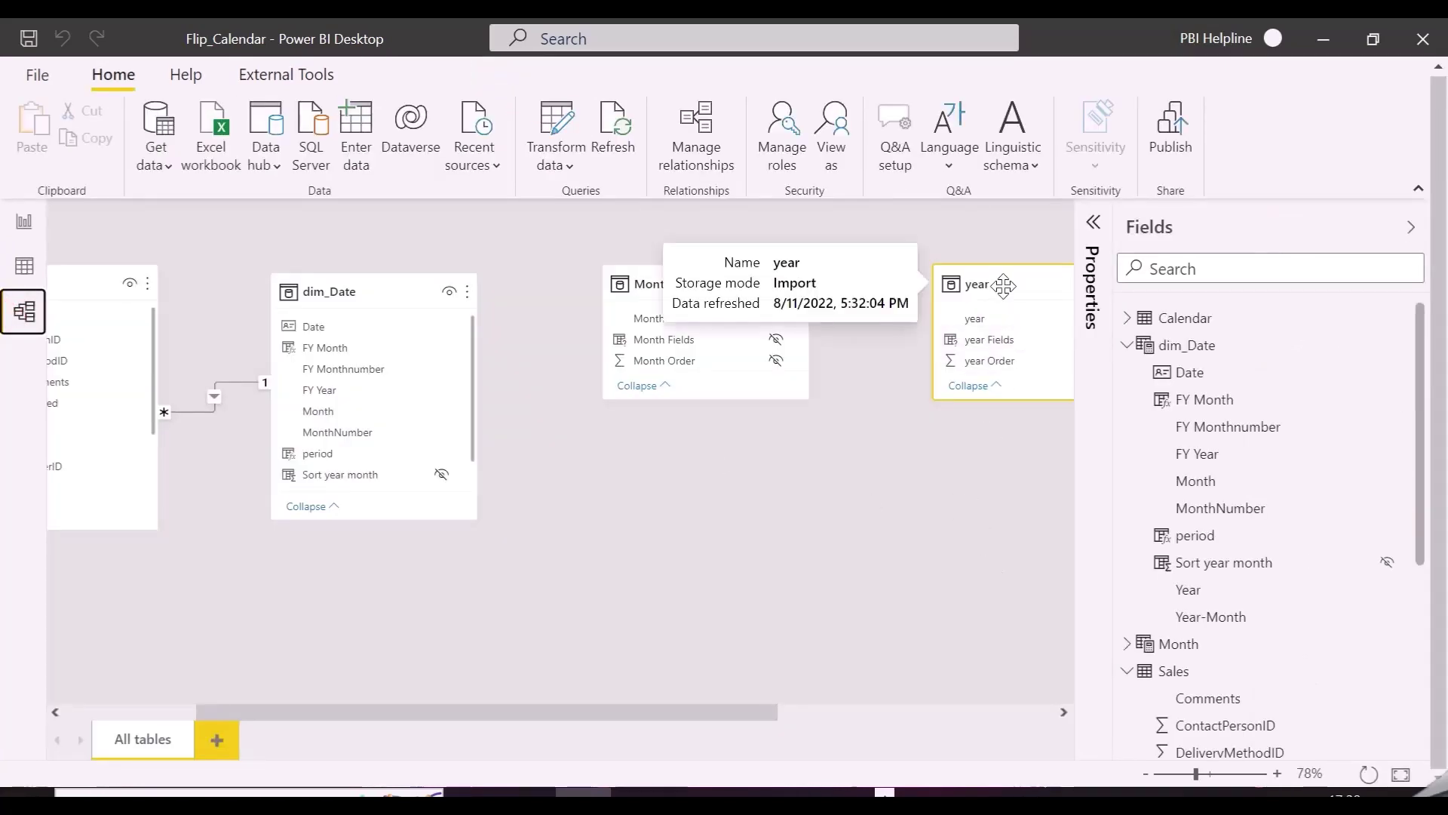
left_click_drag(1002, 285, 694, 445)
scroll(838, 483, "right", 5)
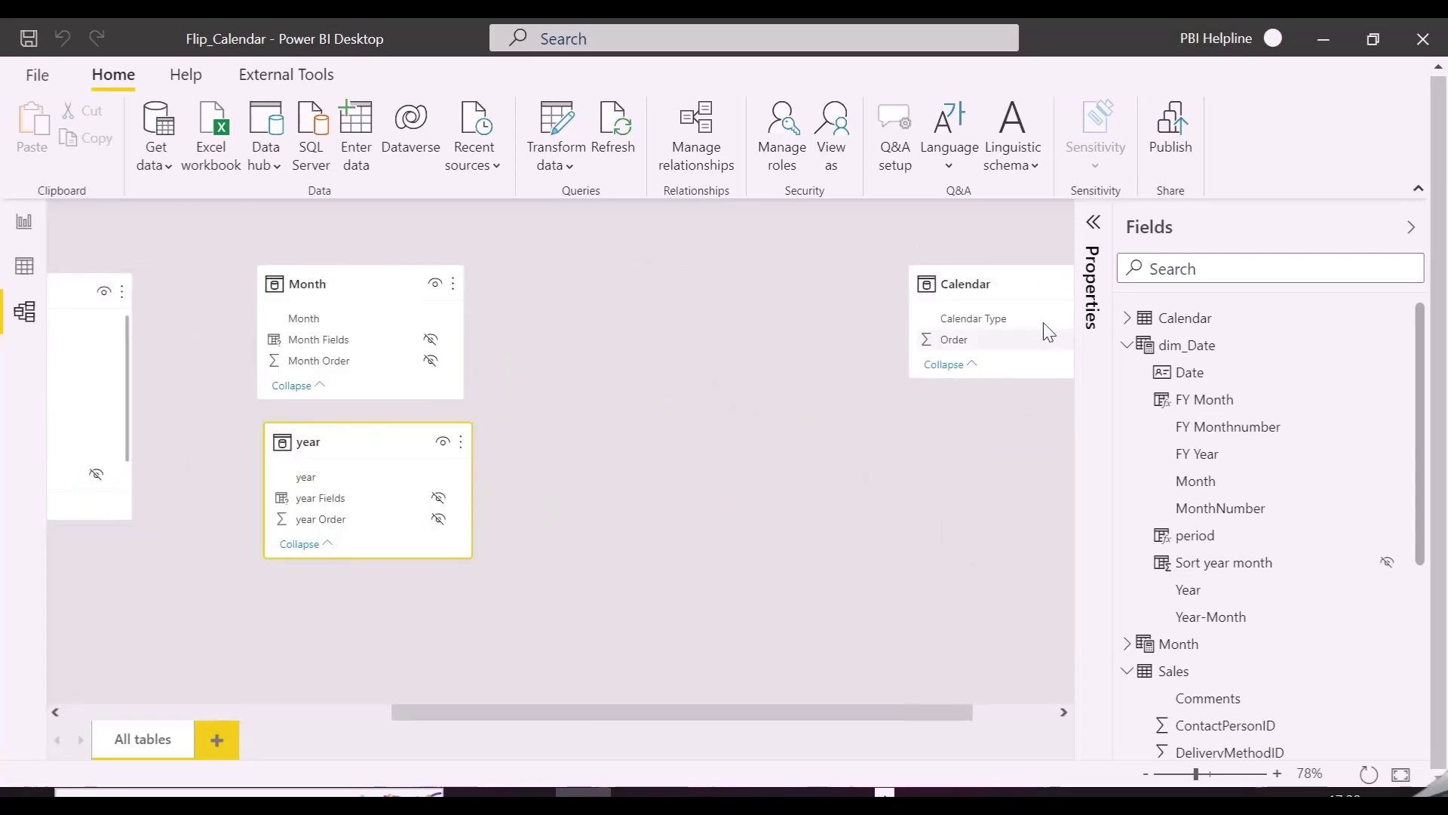
left_click_drag(1033, 286, 1187, 373)
scroll(1027, 598, "right", 5)
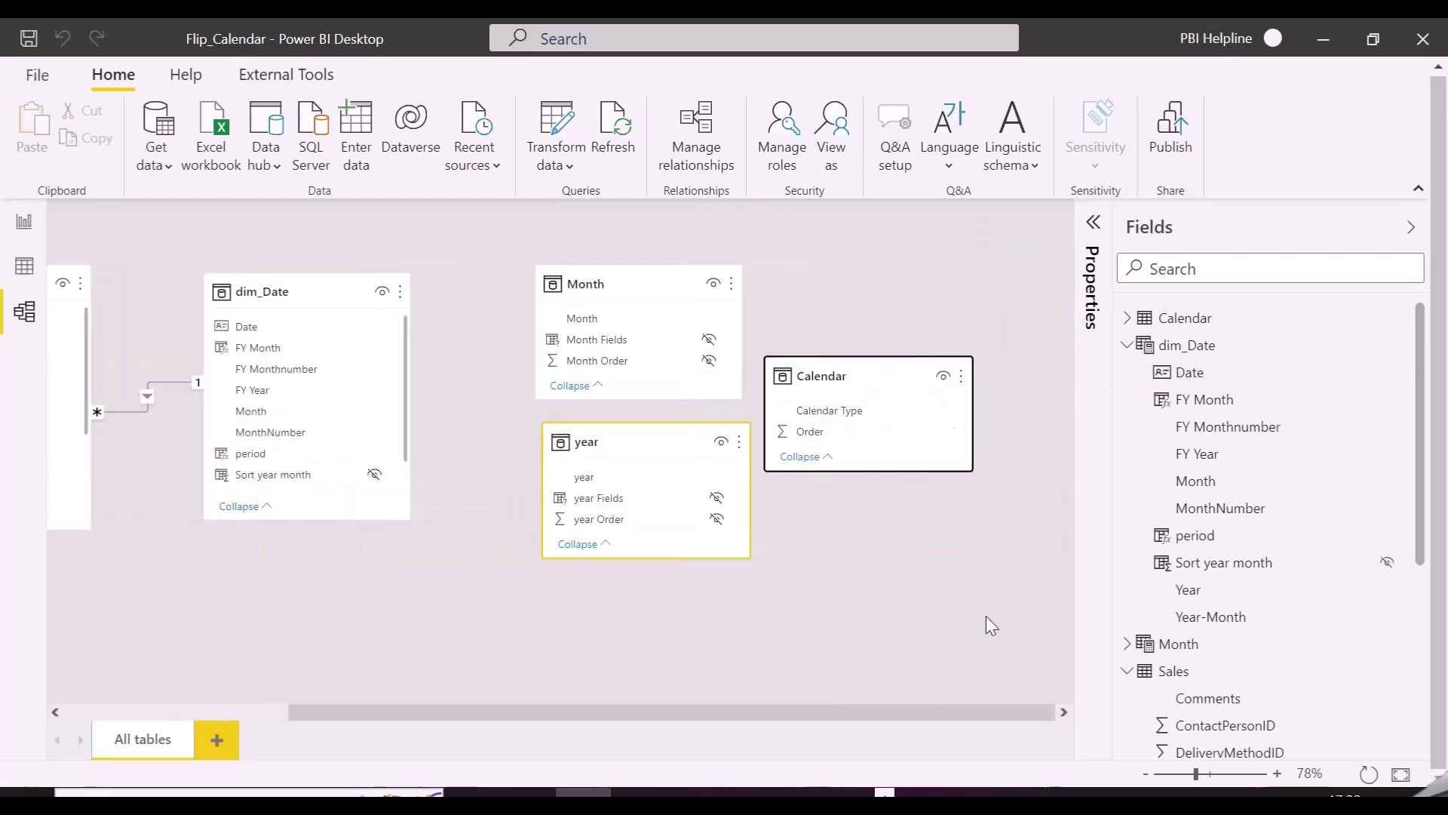
left_click_drag(853, 374, 915, 372)
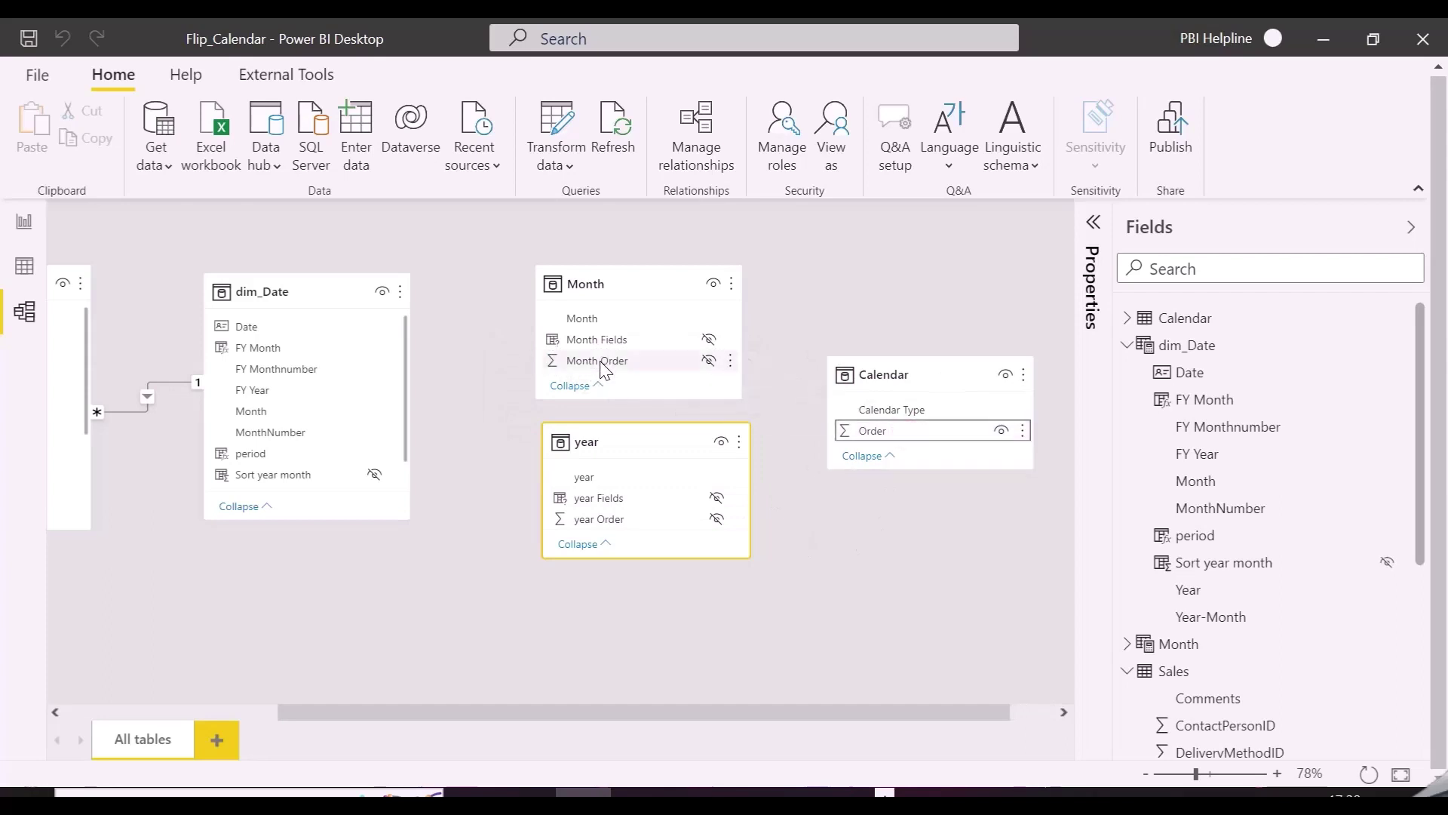
Step: Relate Calendar's Order to Month Order and year Order, and make the Calendar-to-year relationship one to many with single cross-filter direction
left_click_drag(825, 405, 600, 519)
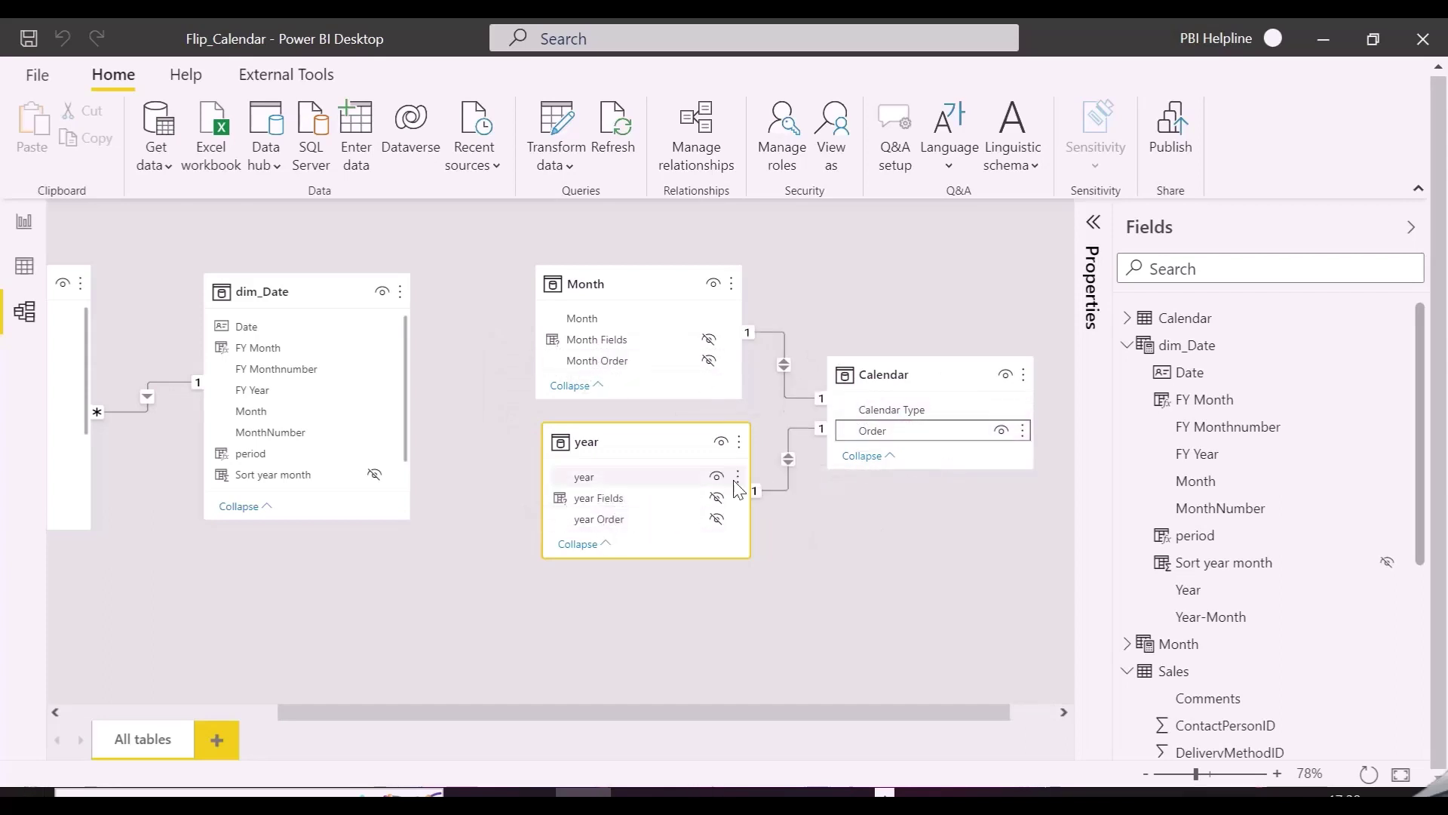
right_click(803, 424)
left_click(821, 464)
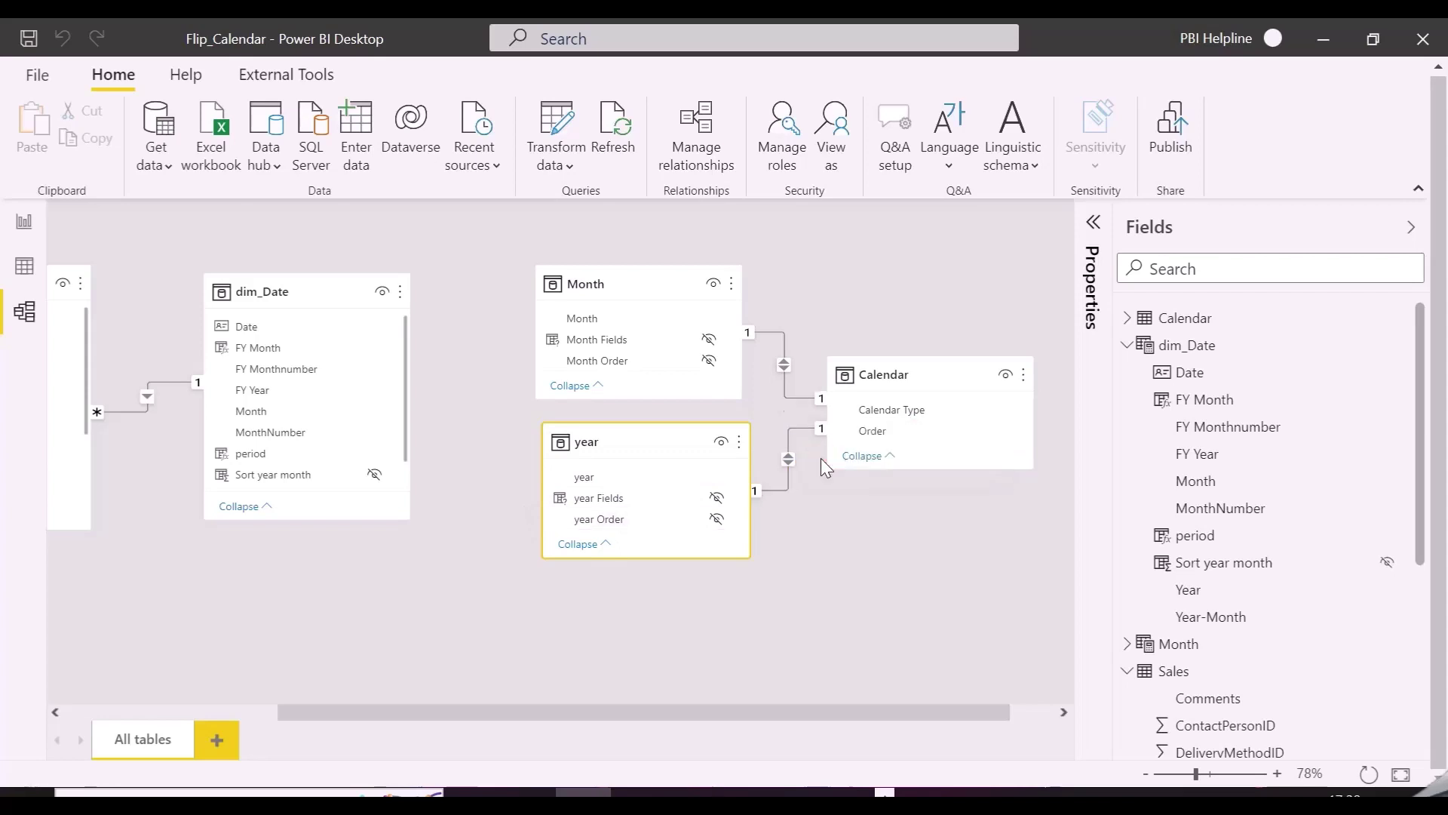
left_click(804, 583)
left_click(795, 607)
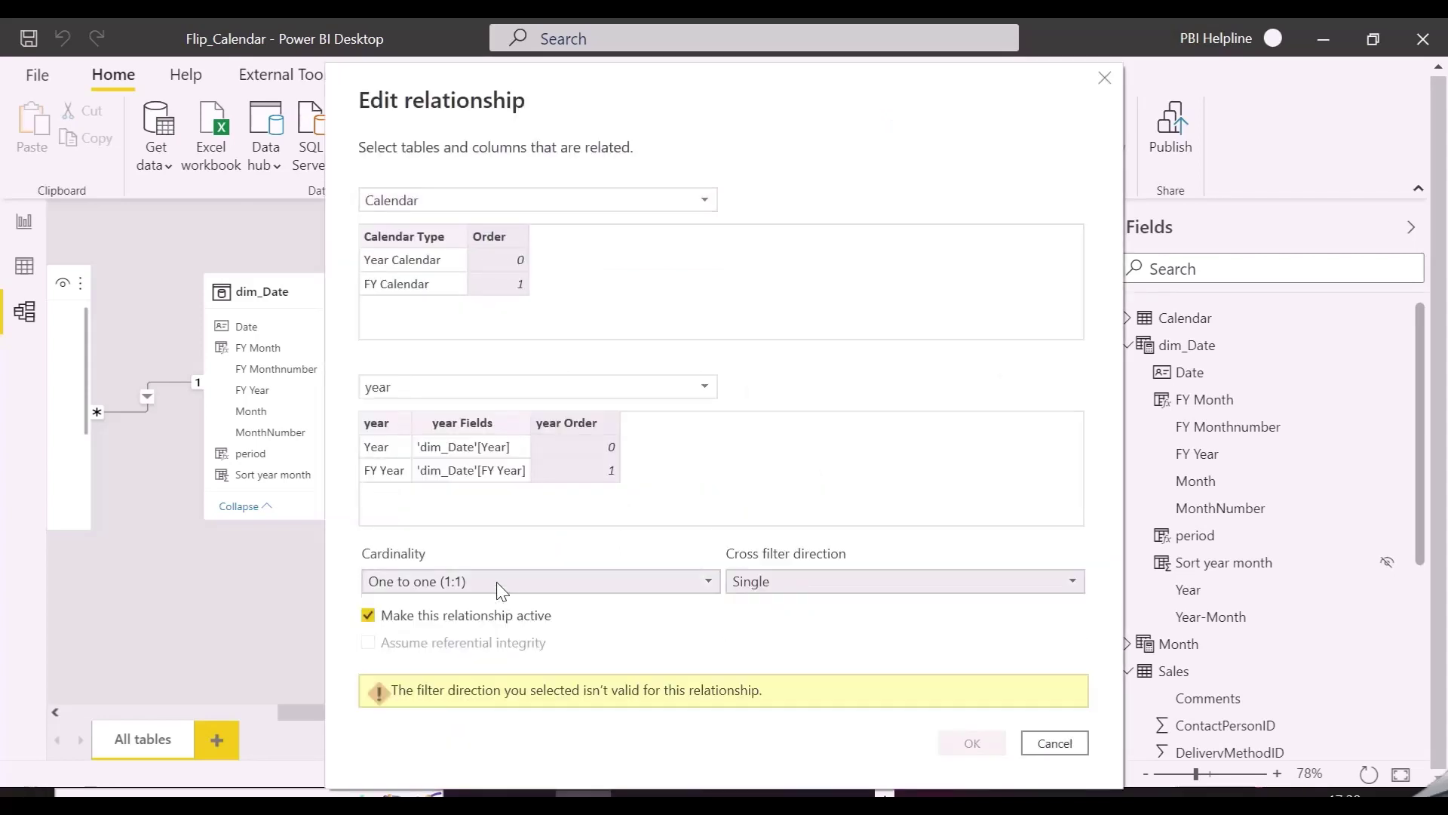
left_click(496, 581)
left_click(462, 647)
left_click(967, 692)
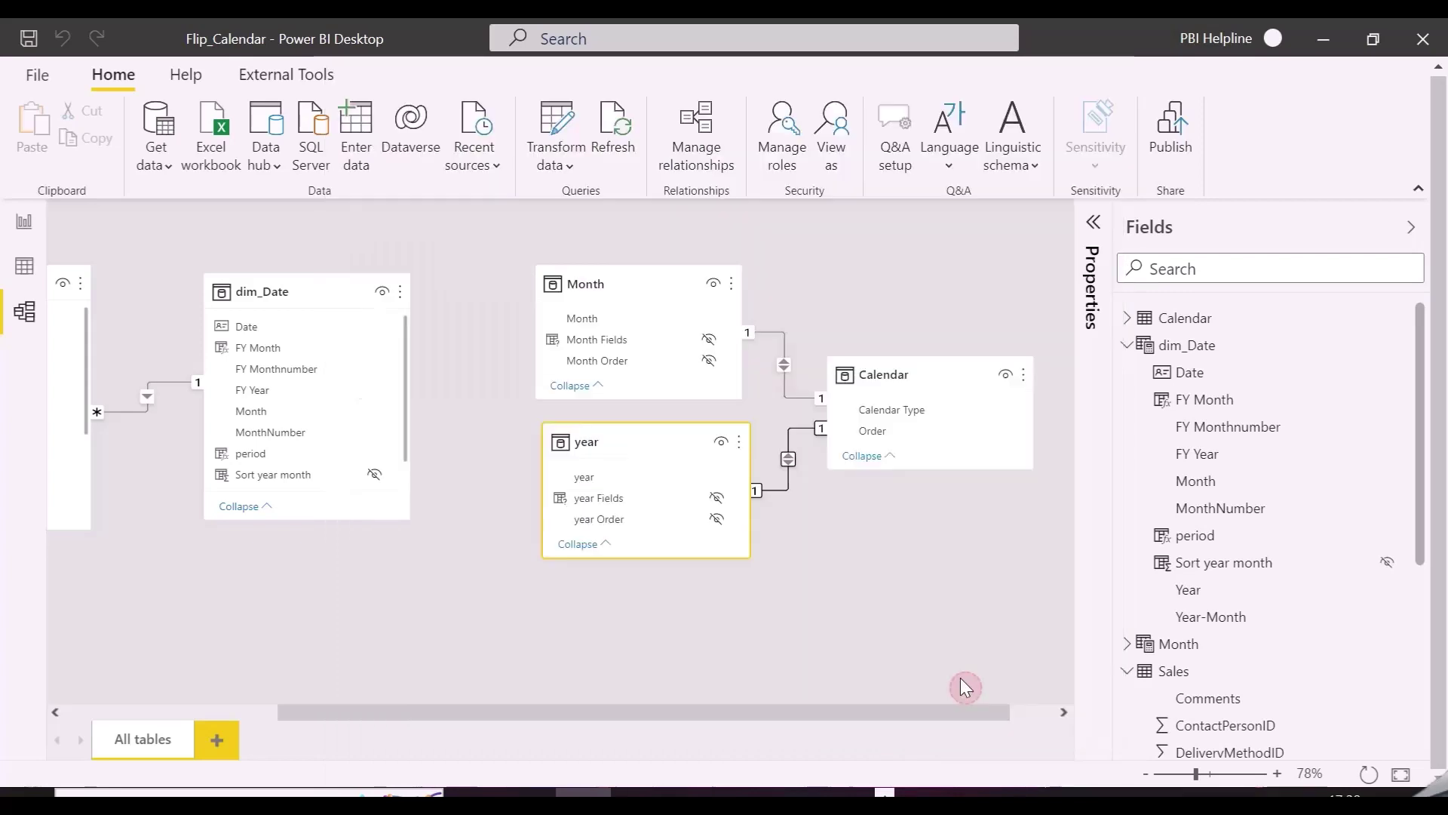
Step: Set the Calendar-to-Month relationship to one to many with single cross-filter direction
right_click(785, 374)
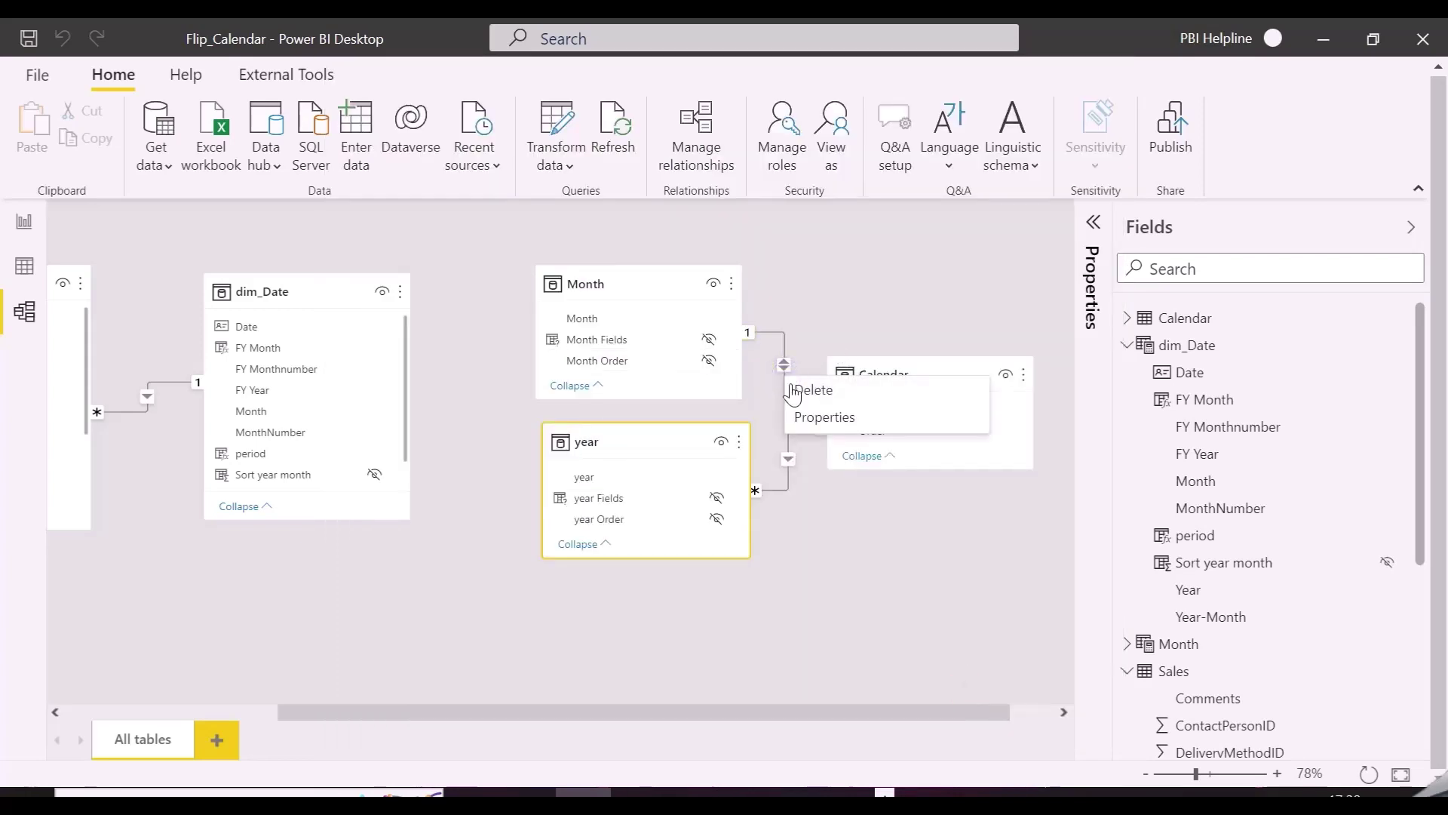
left_click(804, 420)
left_click(571, 586)
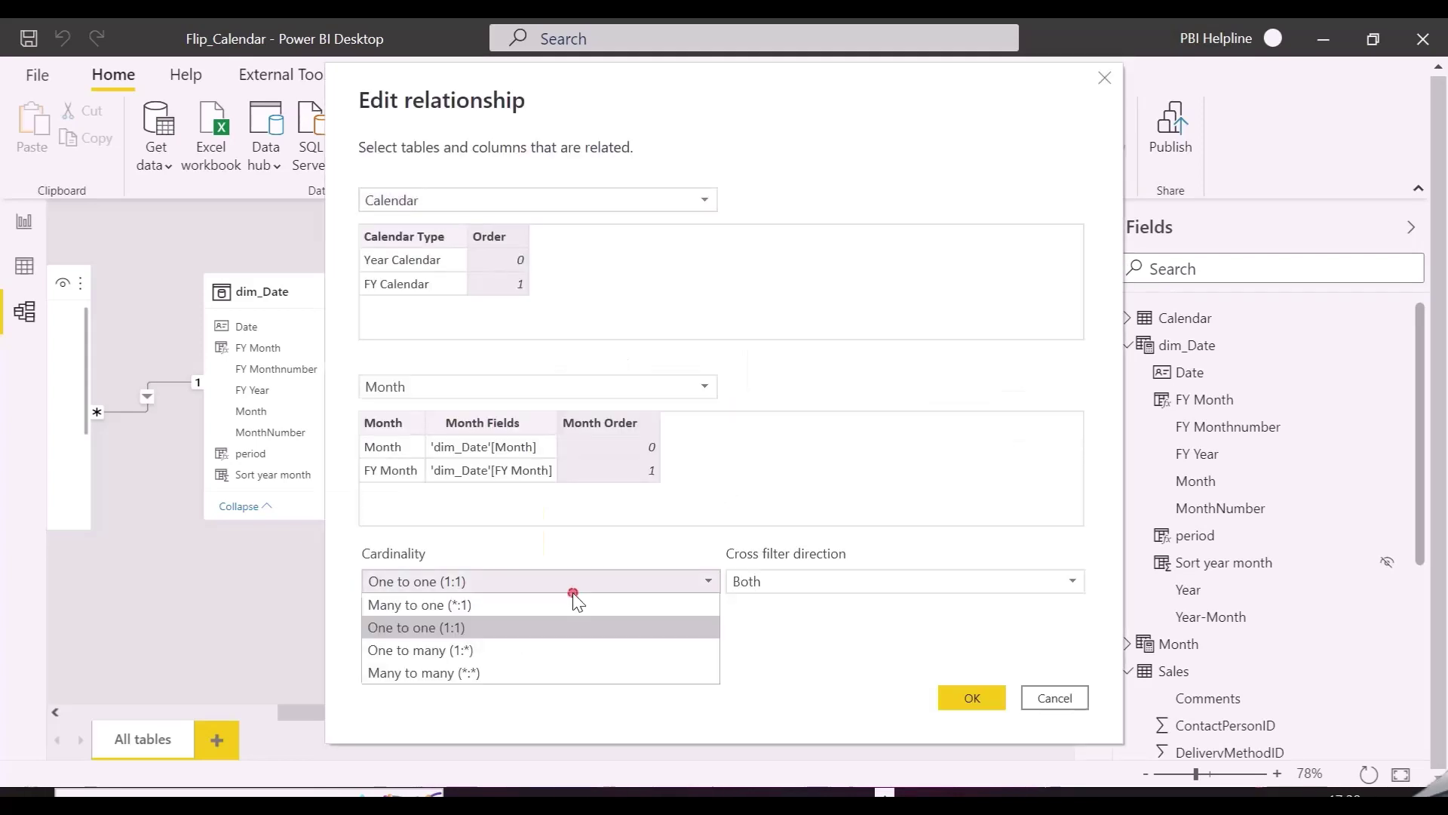
left_click(499, 649)
left_click(909, 585)
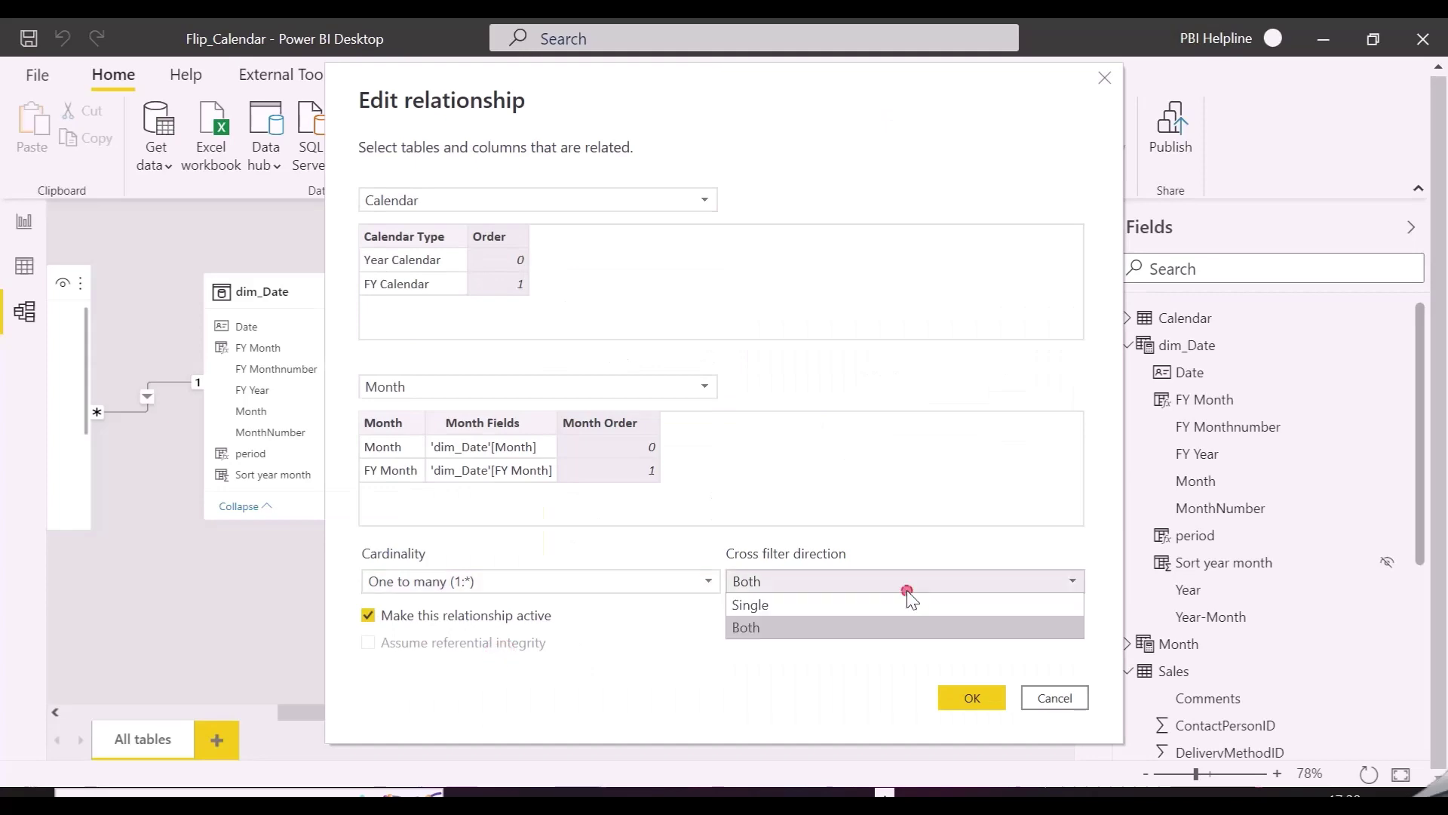
left_click(858, 608)
left_click(950, 702)
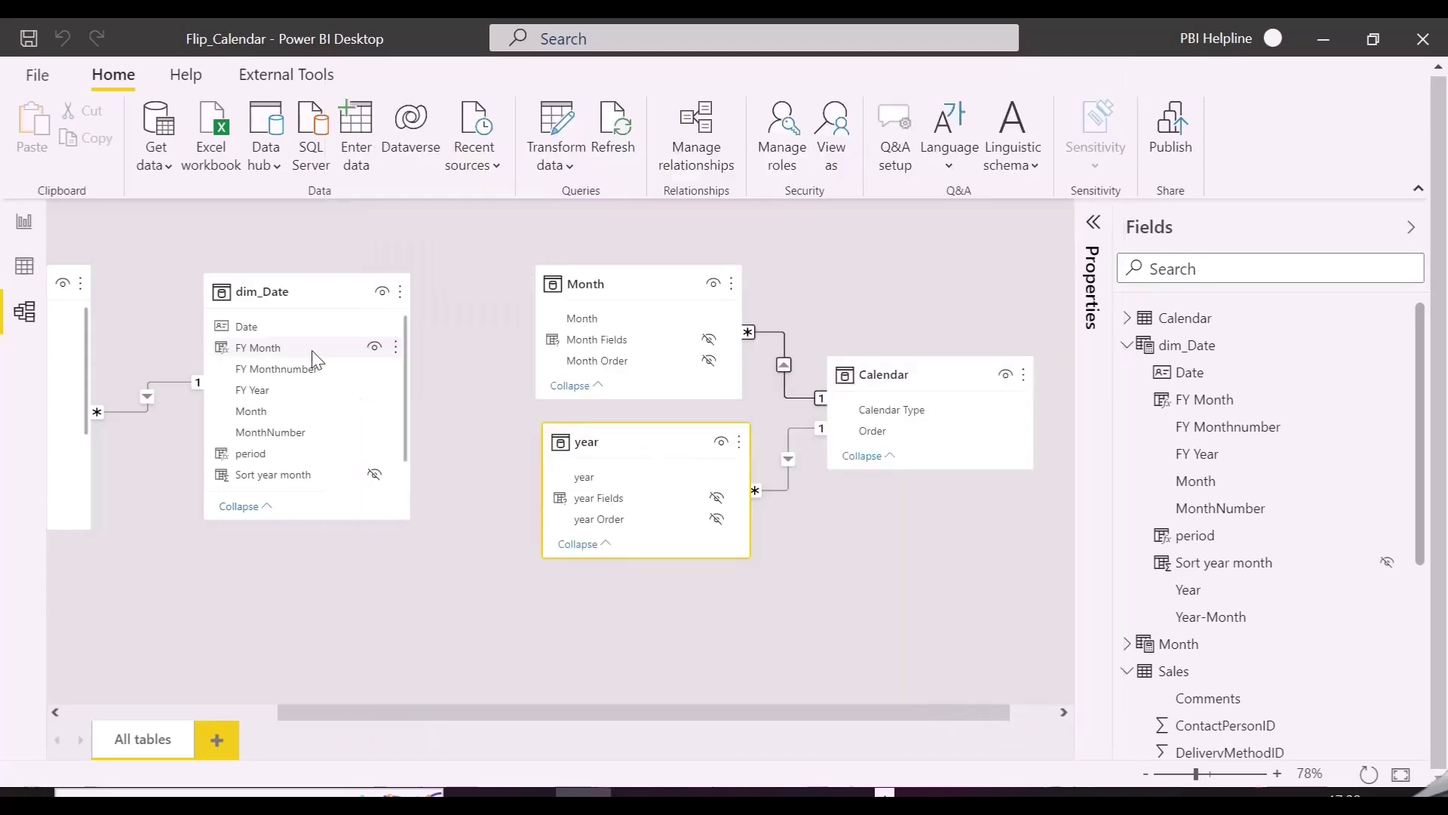
Step: Add a slicer to report Page 2 that uses Calendar Type from the Calendar table
left_click(22, 220)
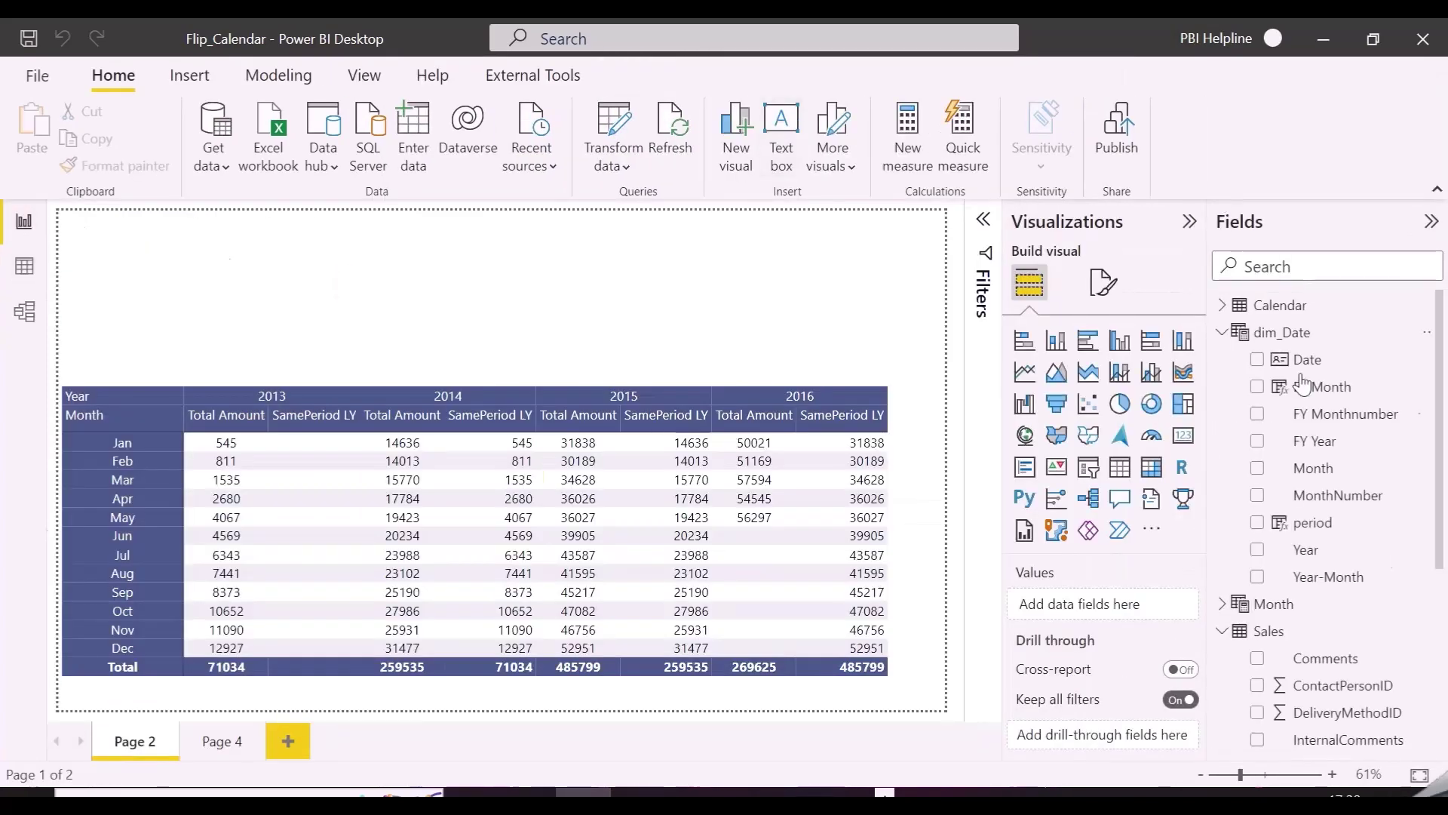
left_click(1088, 467)
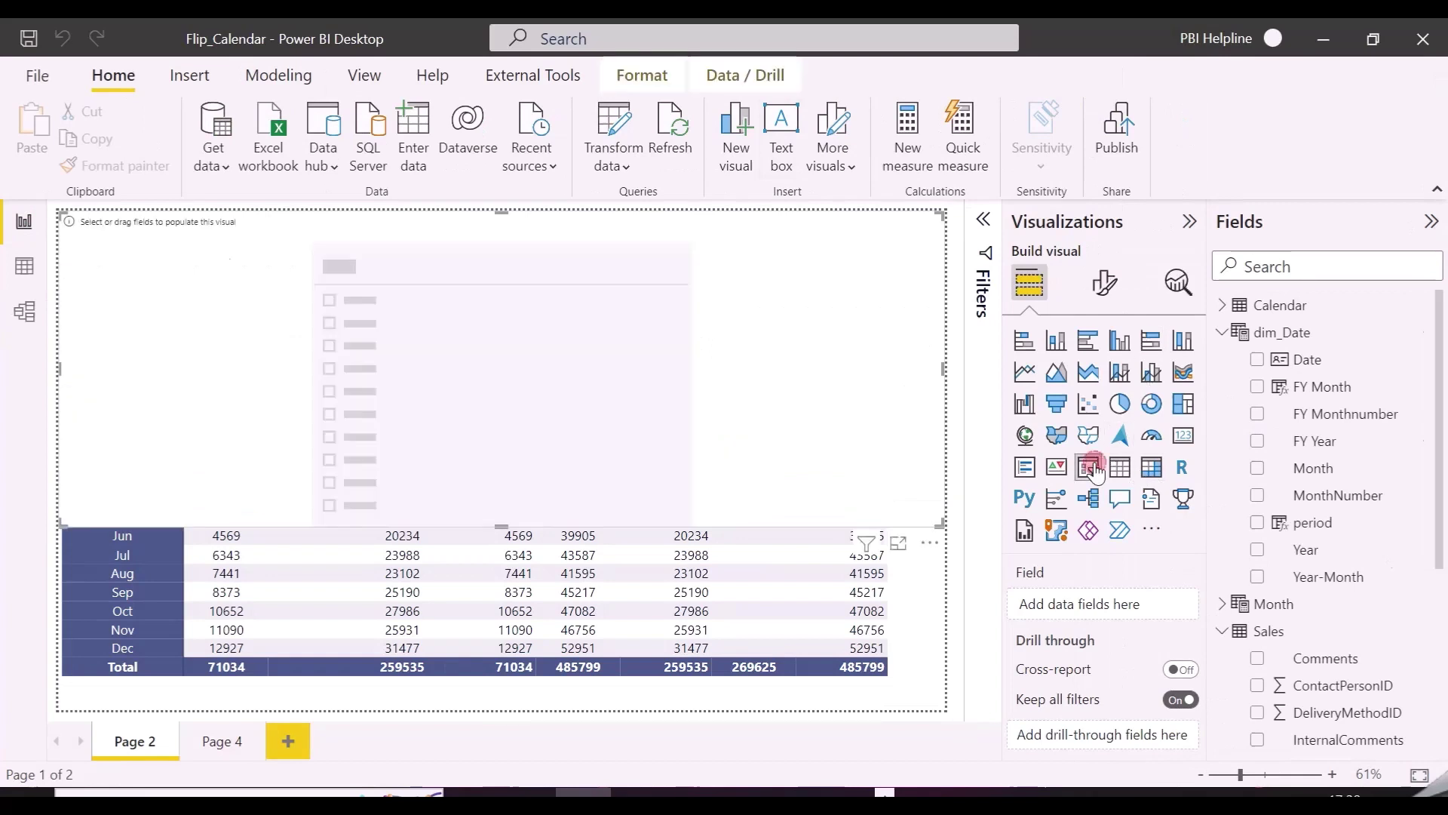
left_click(1222, 305)
left_click(1256, 333)
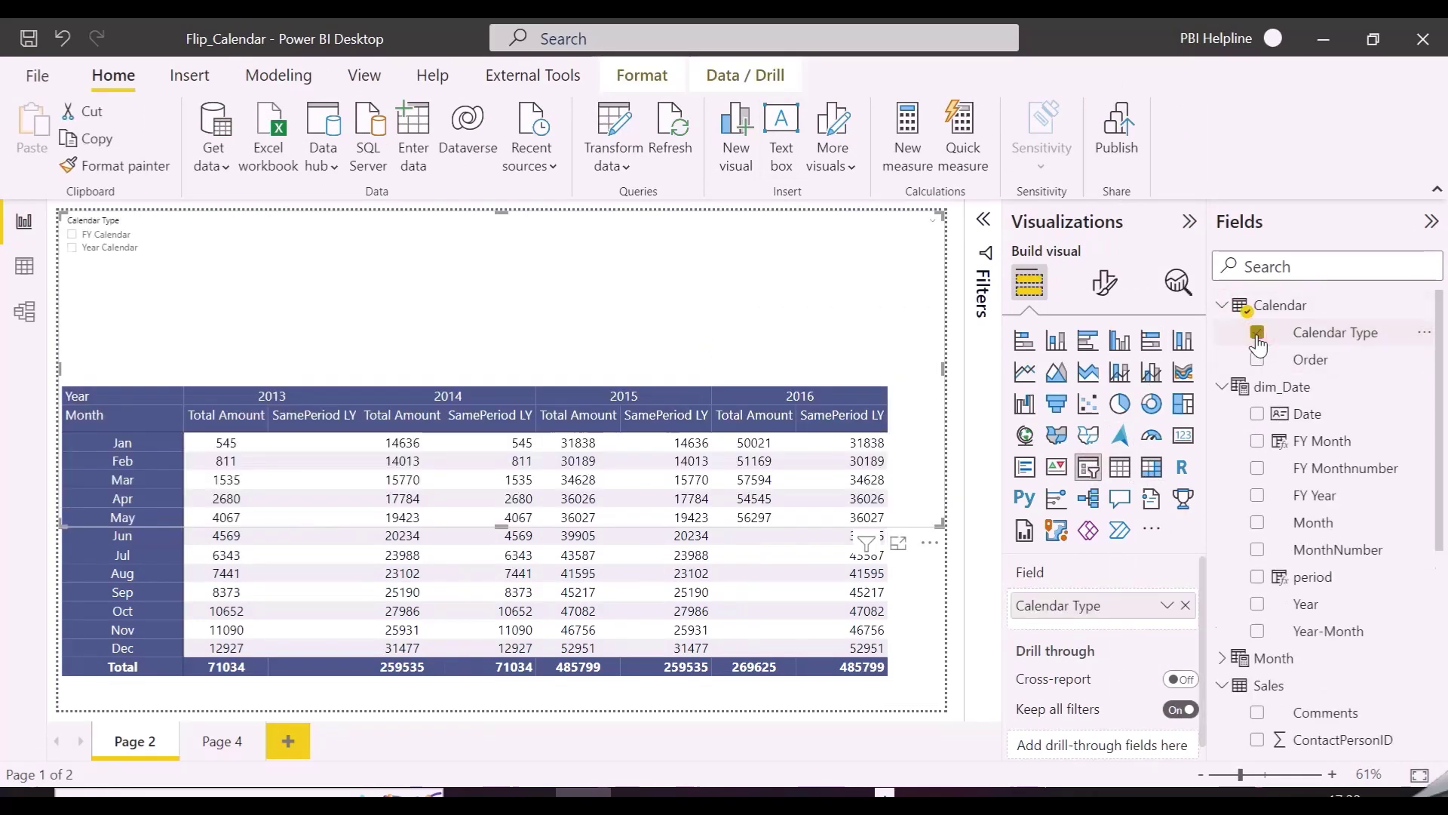
Step: Sort the Calendar Type column by Order, and shrink and position its slicer in the blank area above the matrix
left_click(1313, 333)
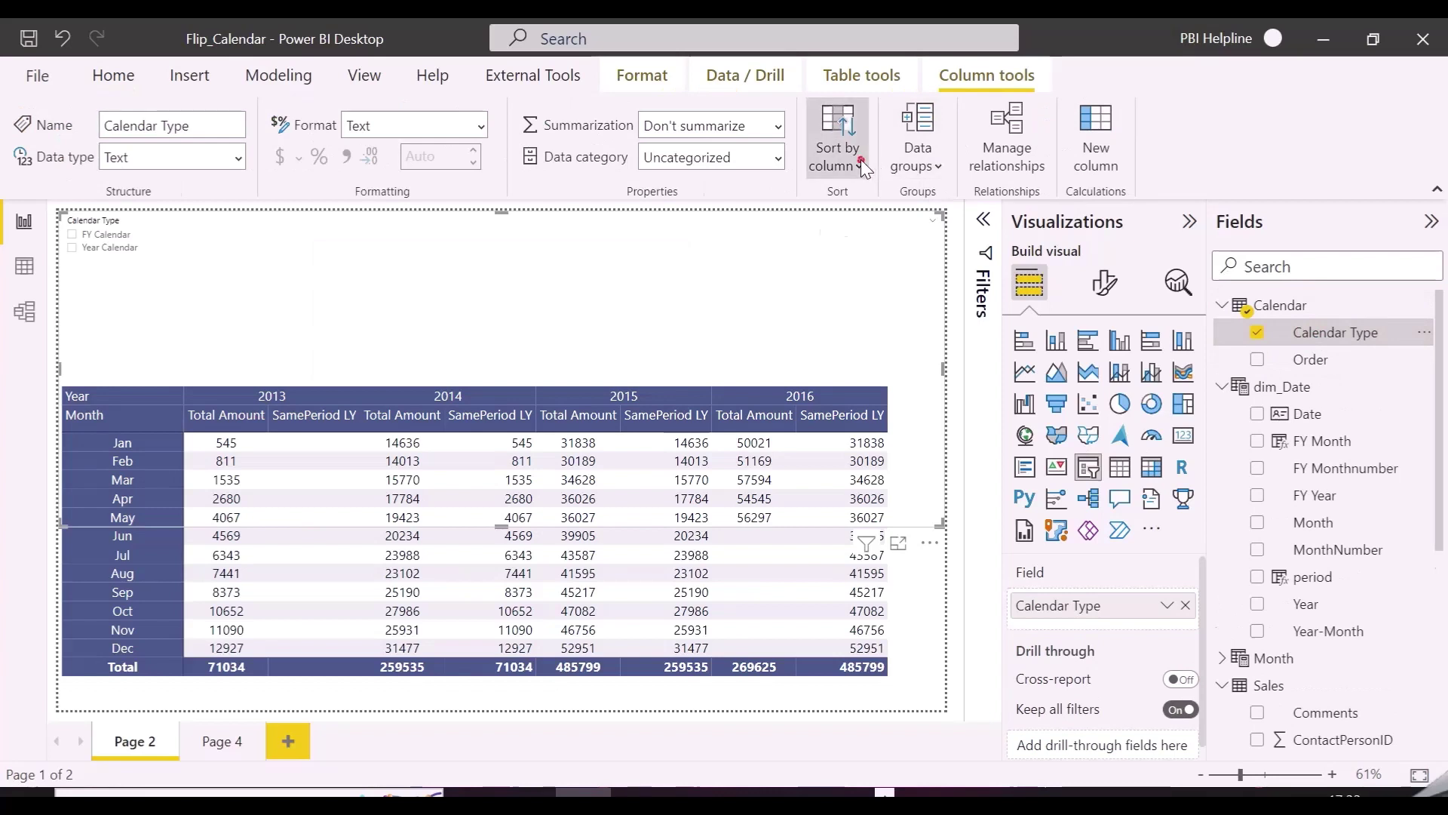
left_click(837, 147)
left_click(864, 239)
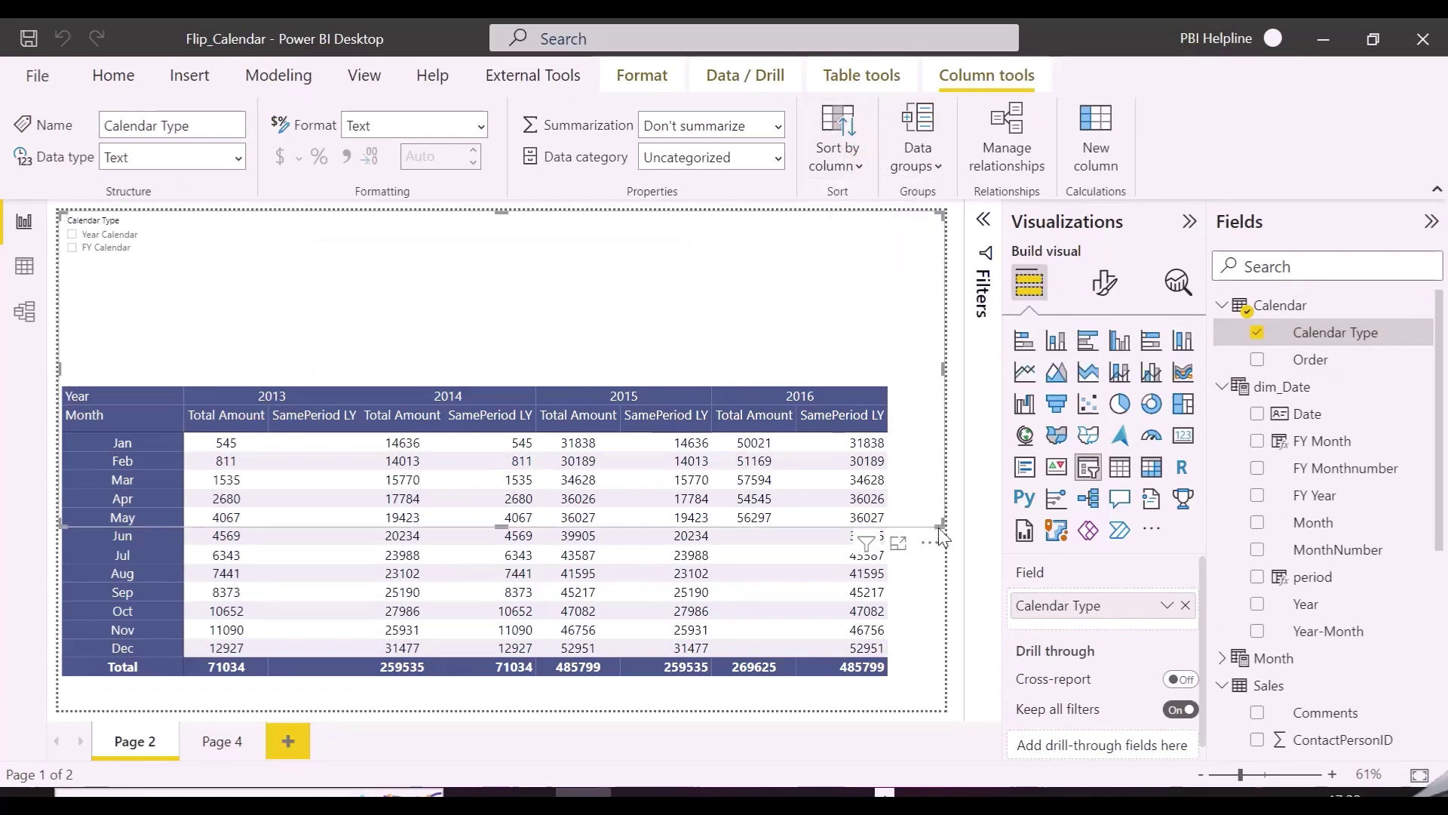
left_click_drag(939, 522, 249, 295)
left_click_drag(160, 250, 248, 302)
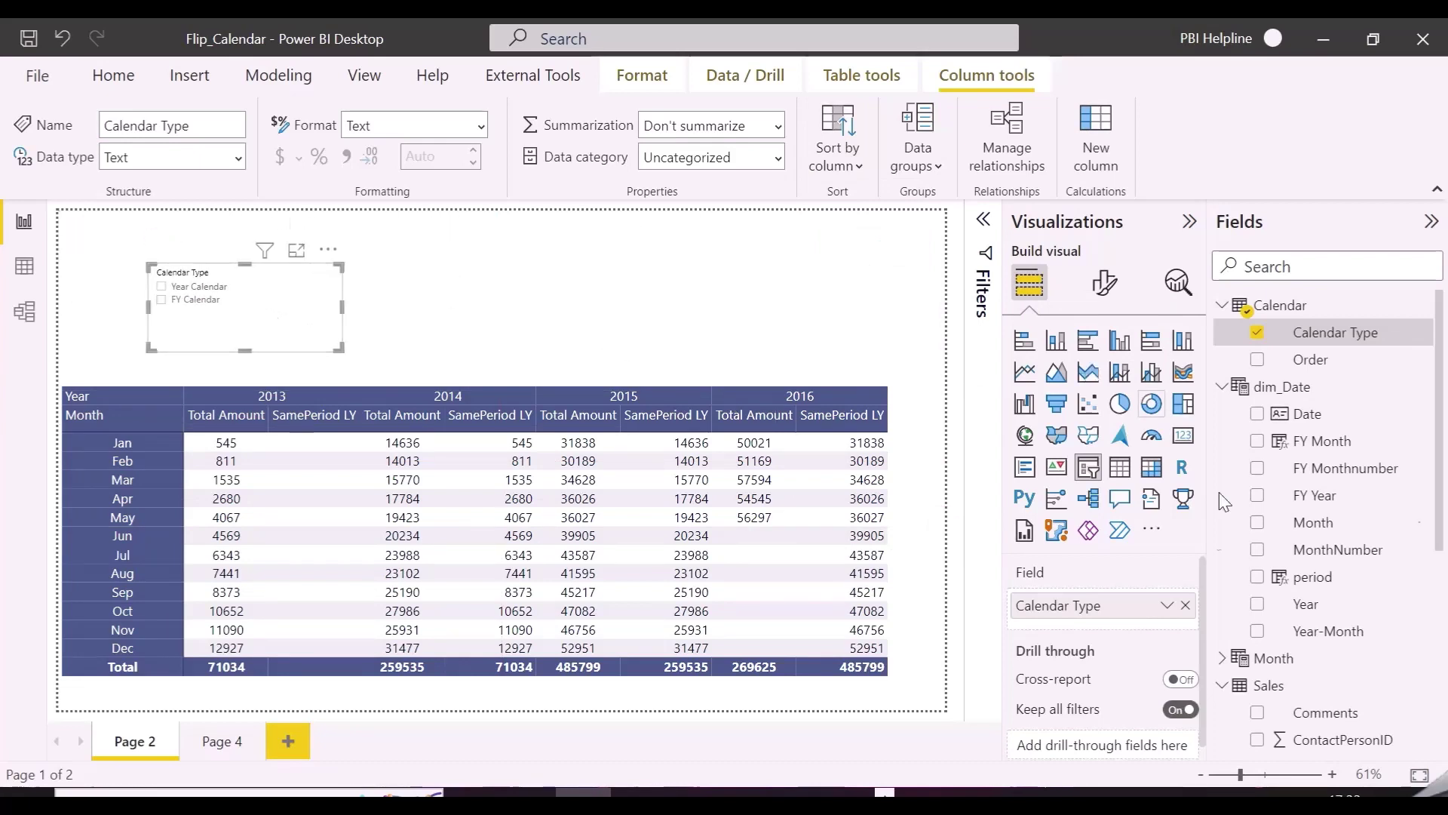
Step: Set the Calendar Type slicer's orientation to Horizontal and turn on single select
left_click(1107, 288)
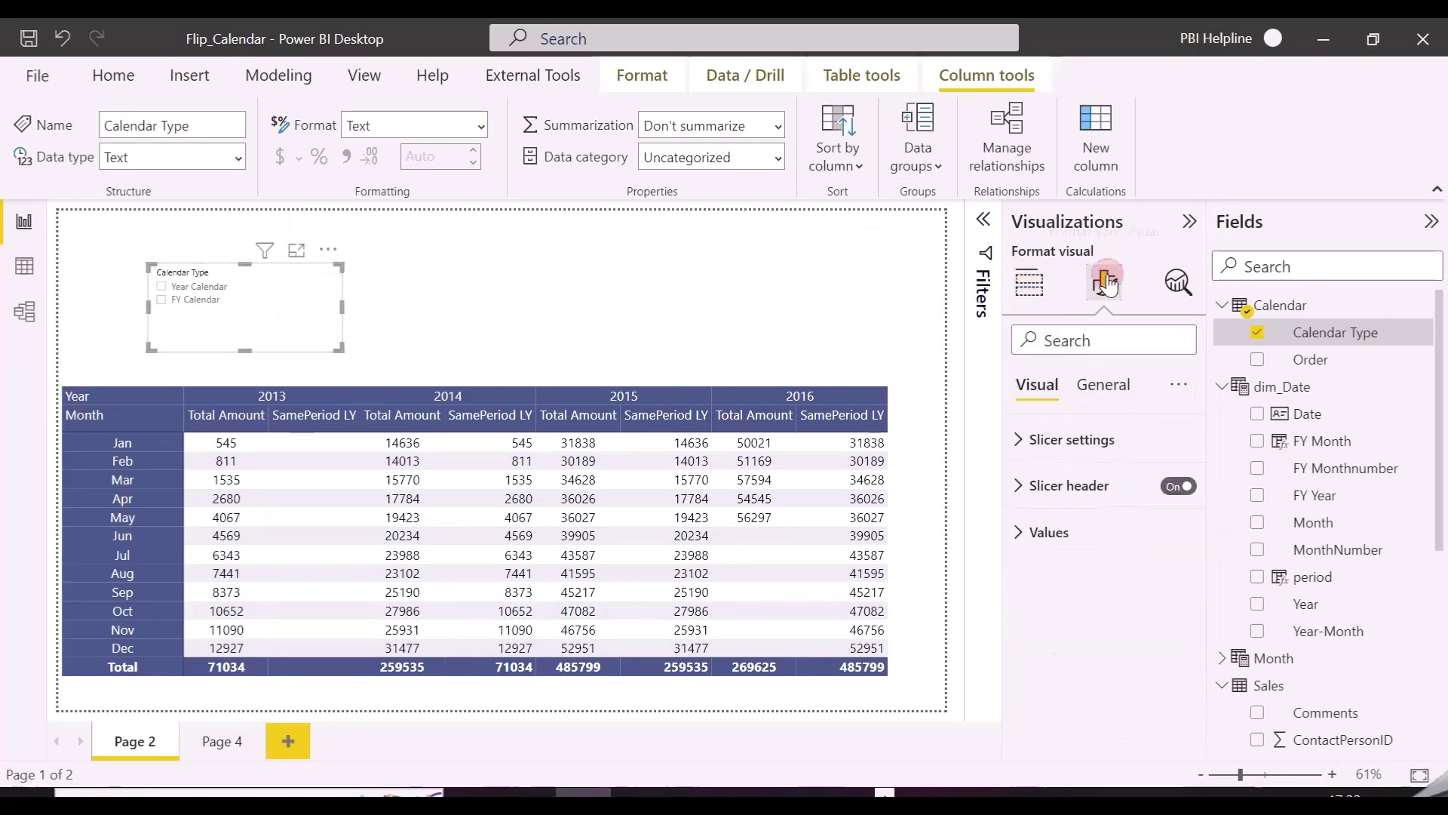
left_click(1070, 438)
left_click(1086, 540)
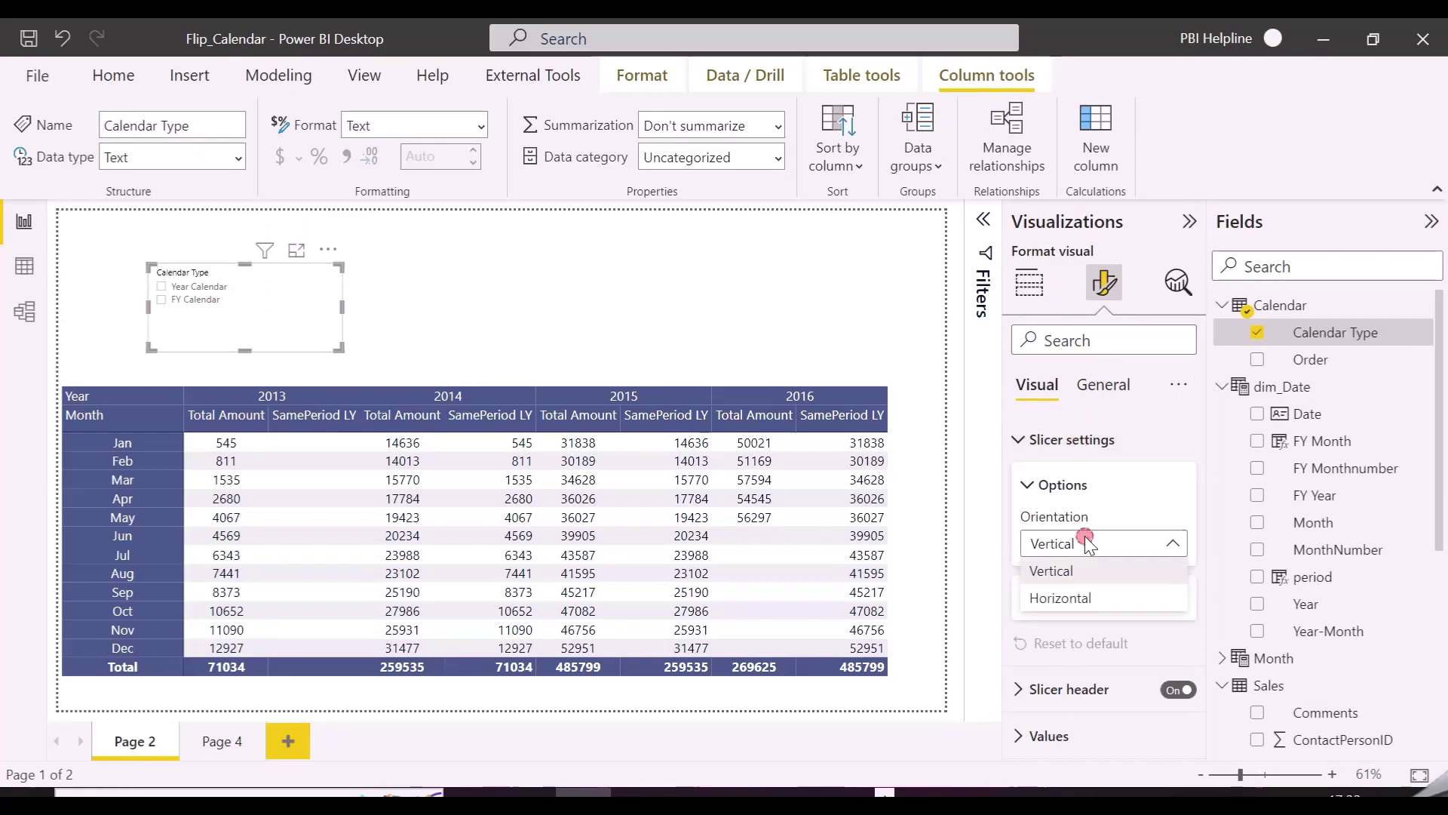
left_click(1089, 599)
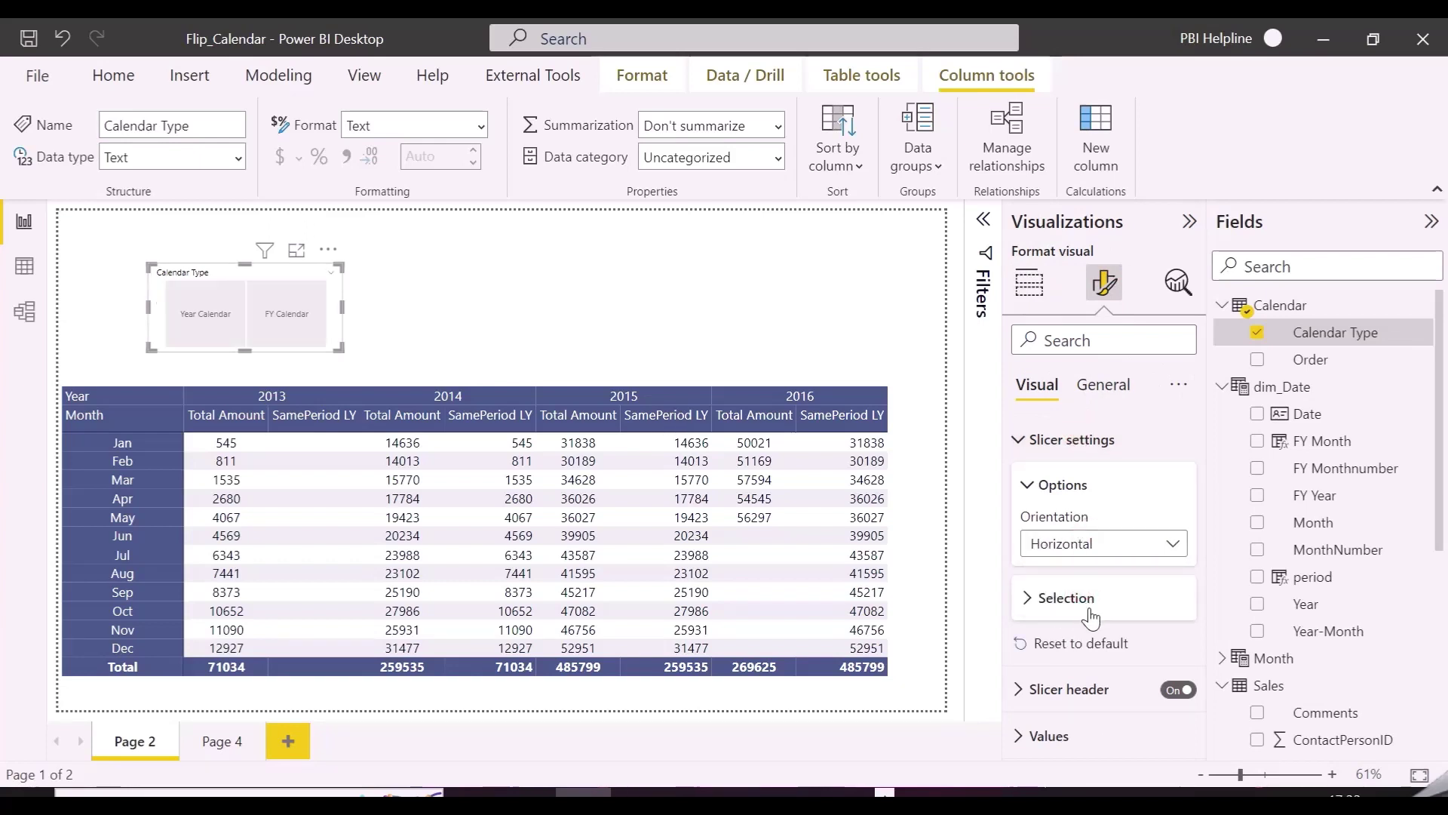
left_click(1049, 612)
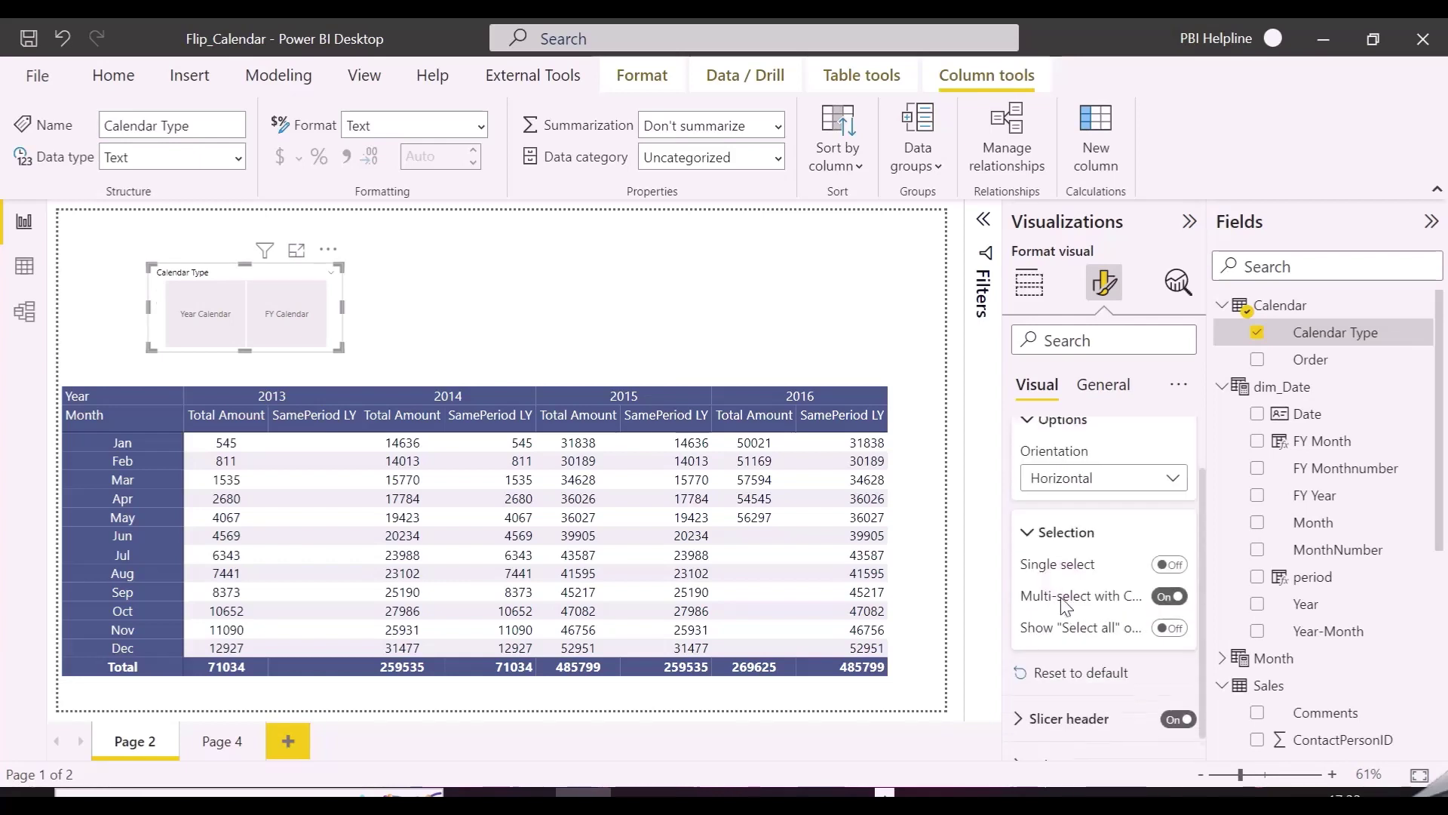
left_click(1163, 555)
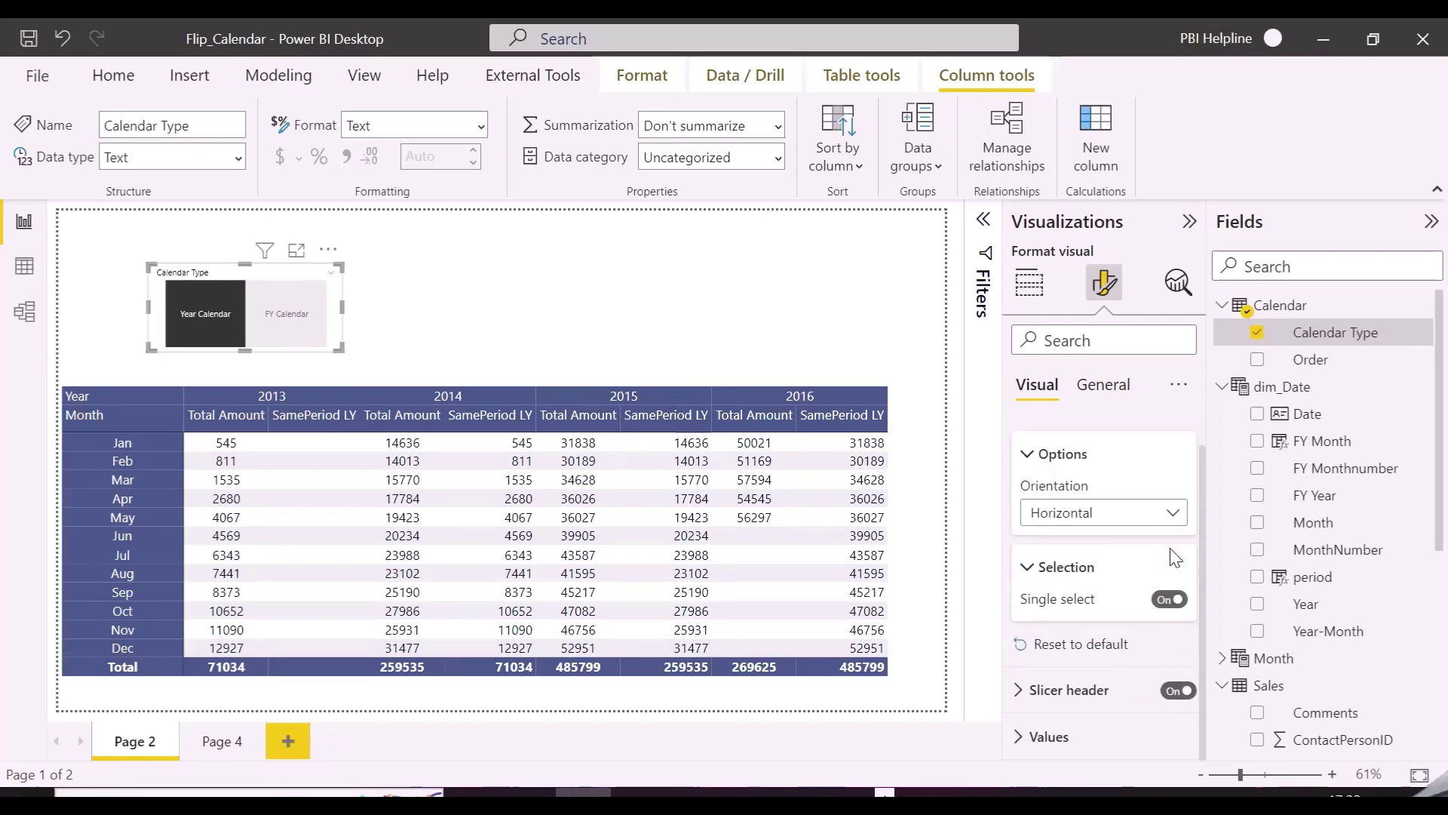
Step: Format the slicer's values with a bold 12-point font
left_click(1049, 736)
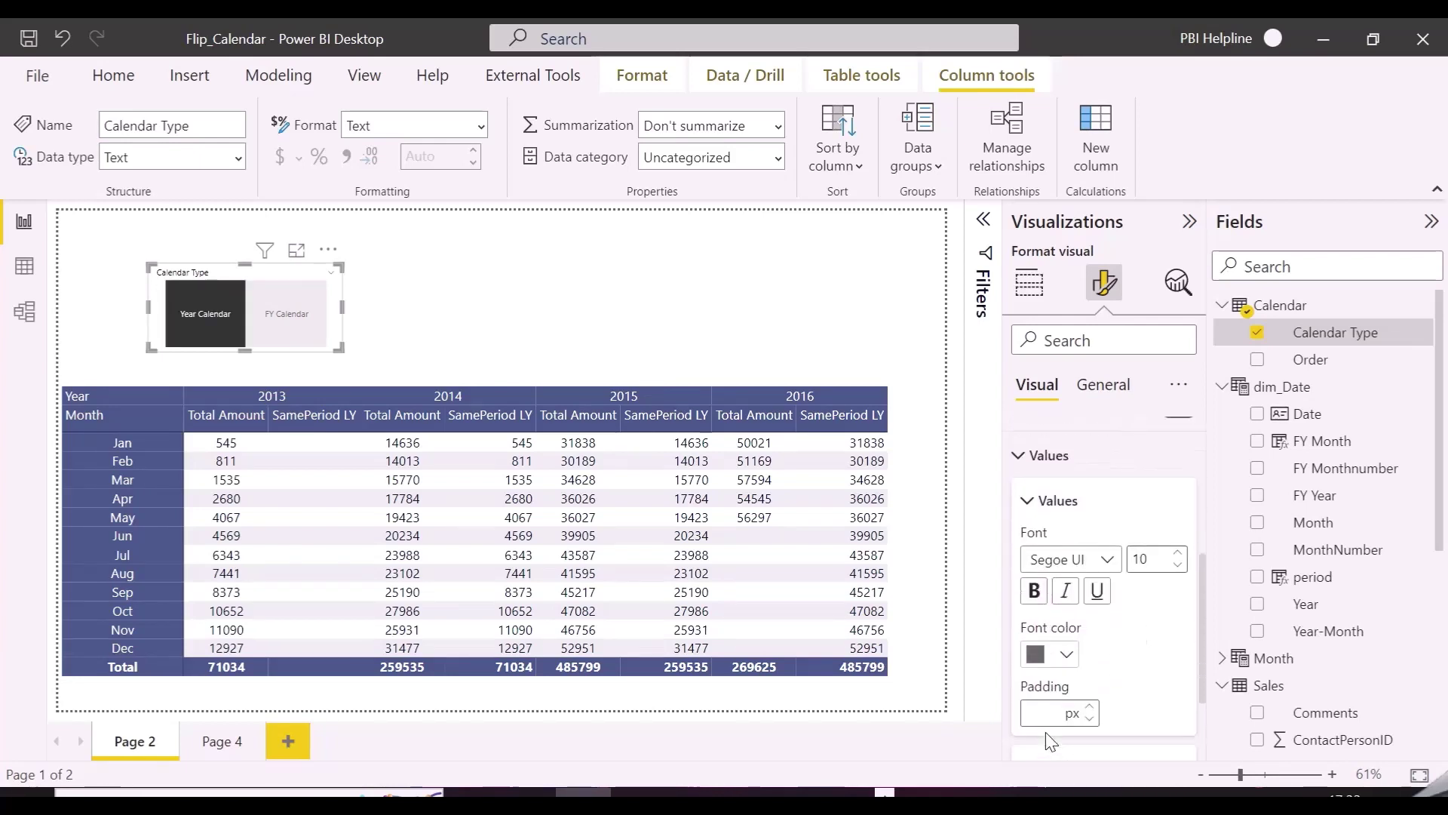
left_click(1177, 551)
left_click(1178, 551)
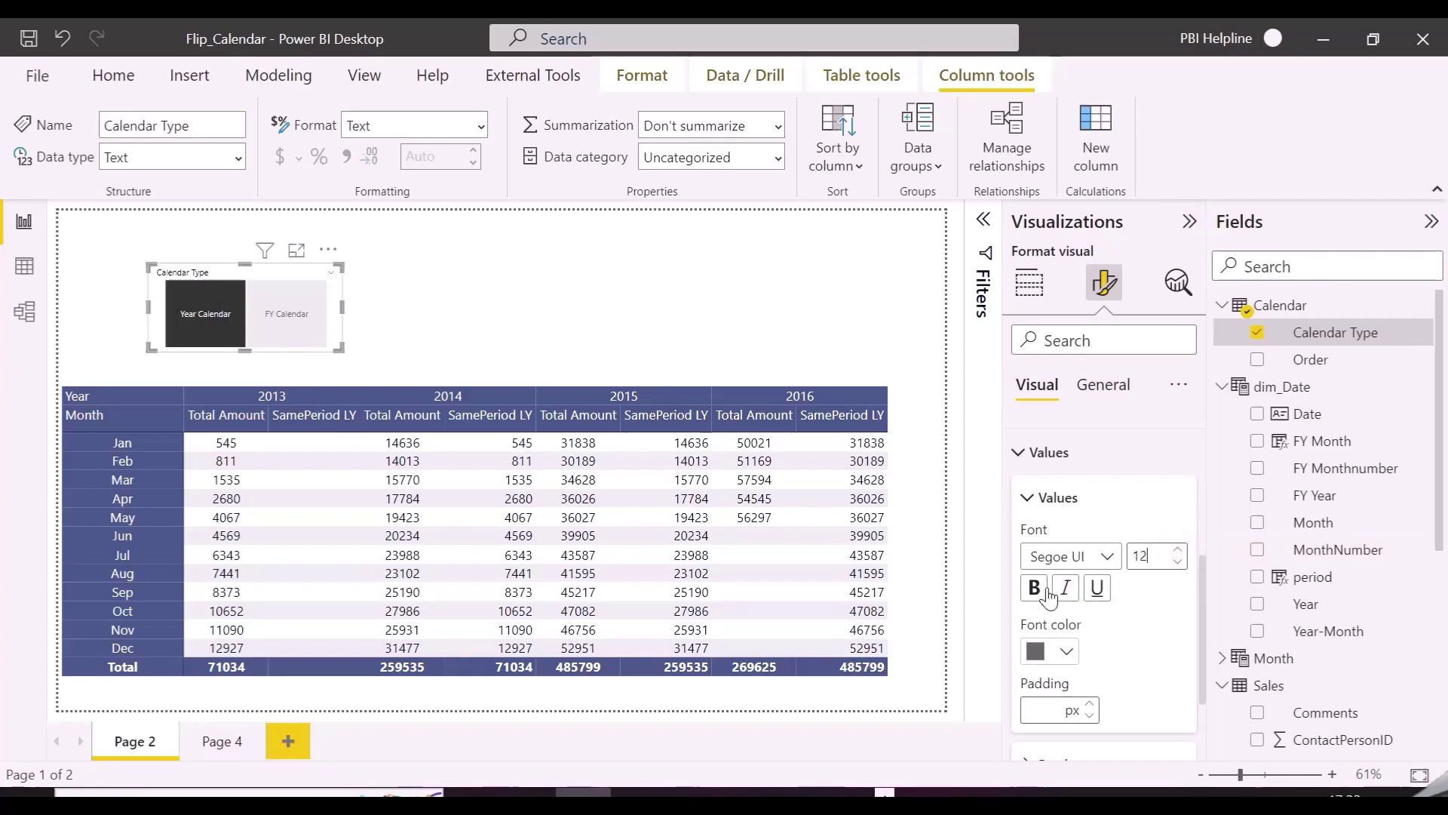
scroll(1133, 596, "up", 3)
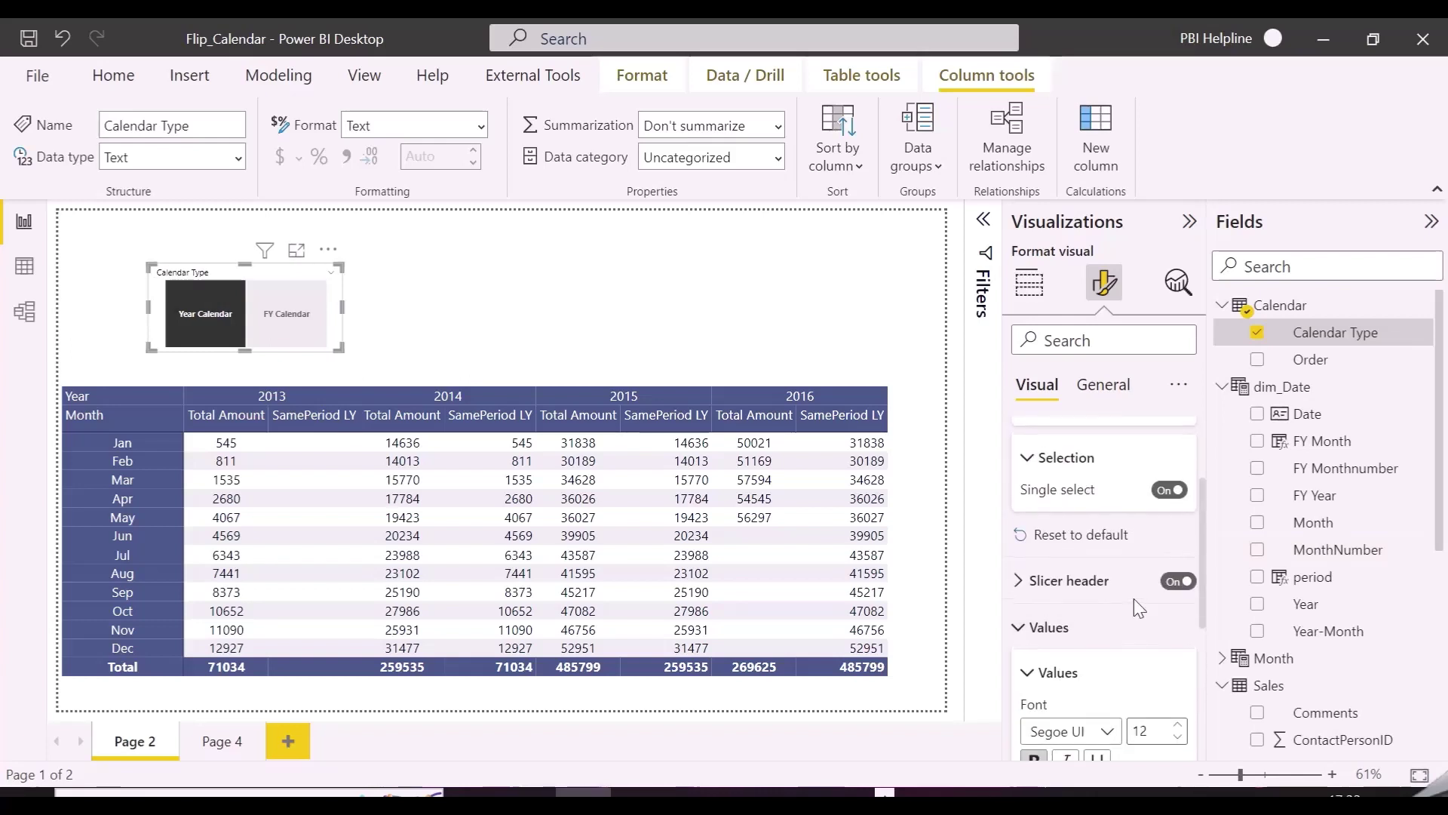
Step: Turn off the Calendar Type slicer's header, make the slicer wider and flatter, and place it directly above the matrix's left end
left_click(1179, 585)
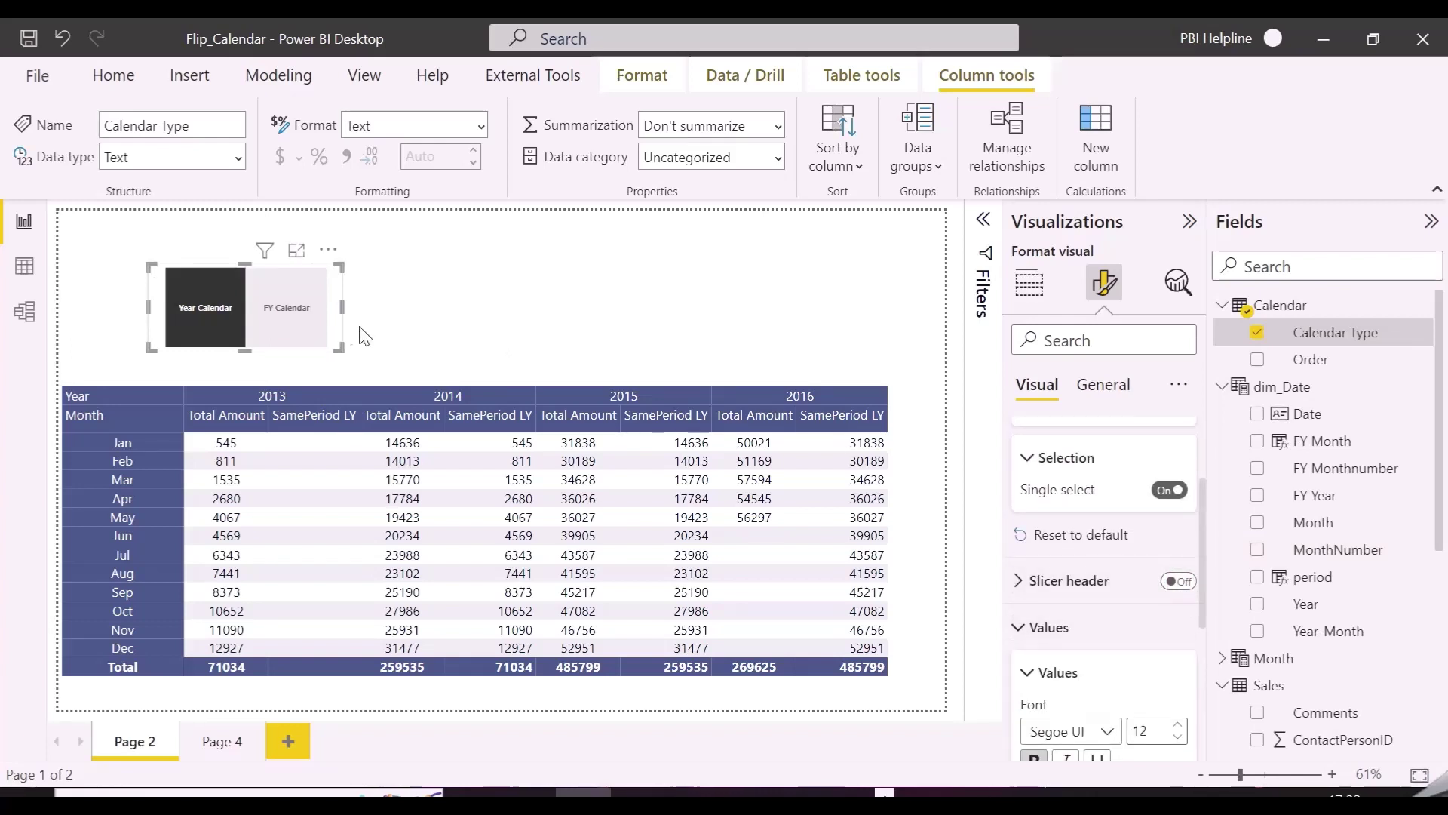
left_click_drag(339, 345, 428, 312)
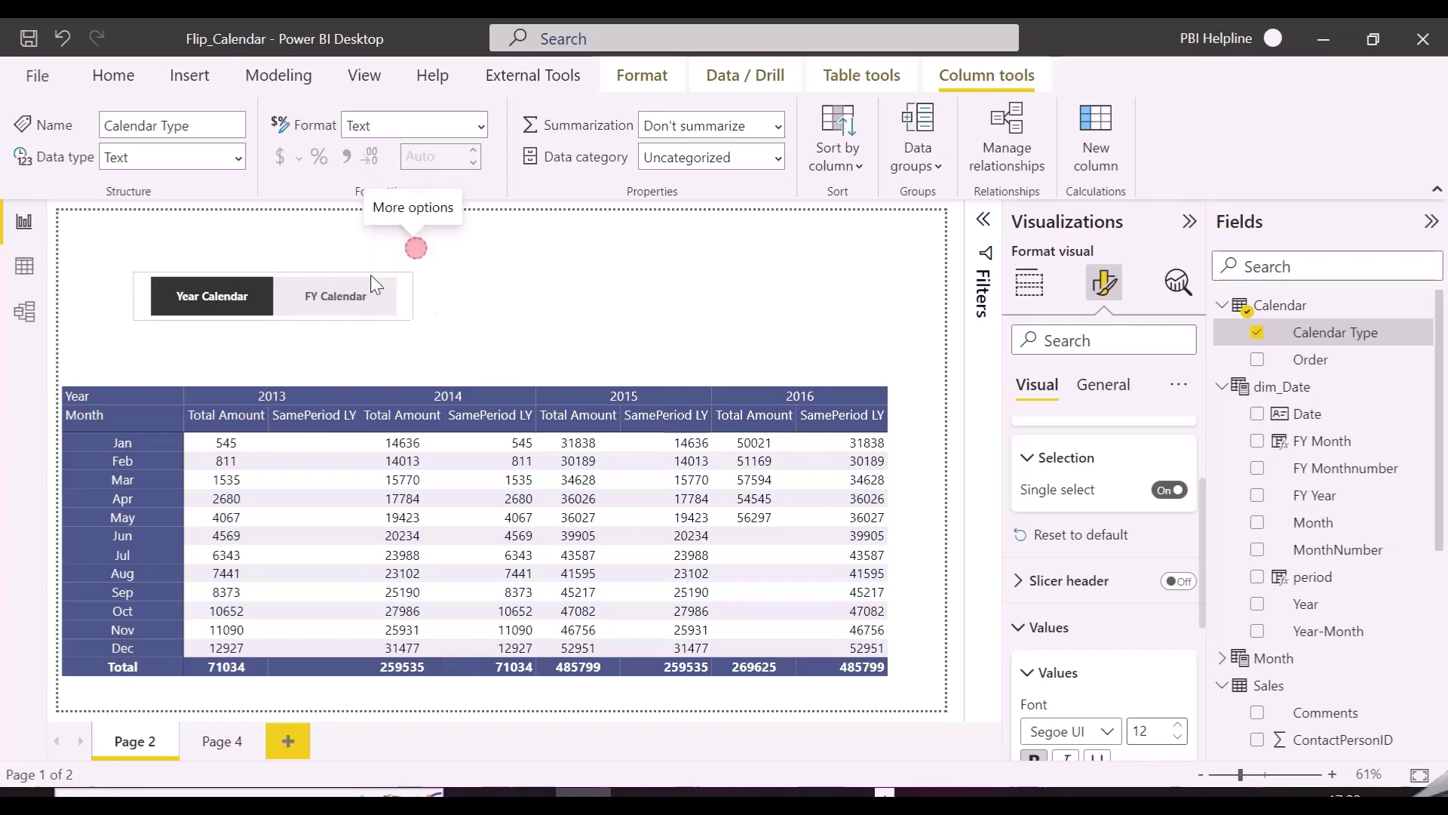
left_click_drag(369, 274, 282, 345)
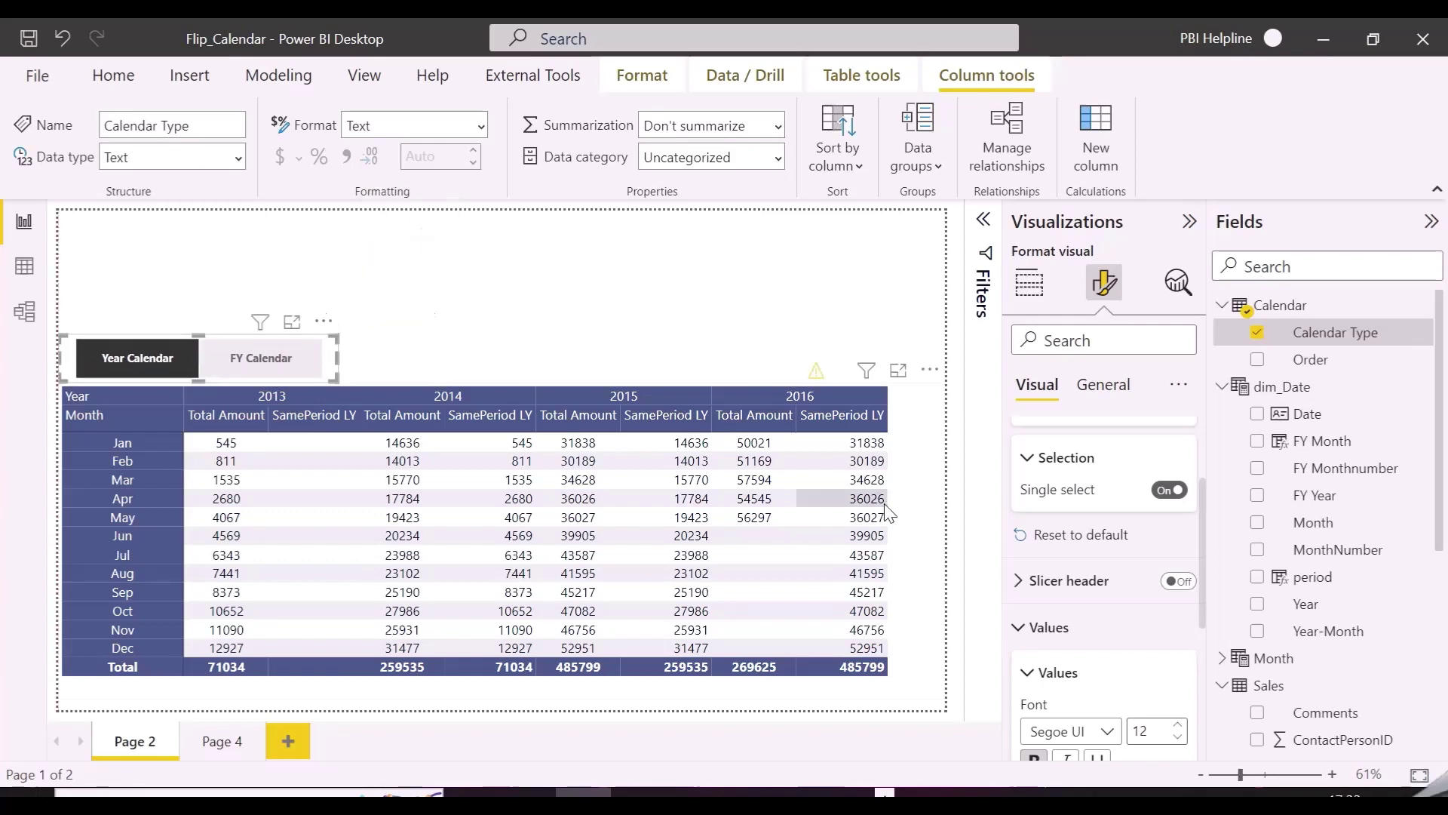
Step: Remove the dim_Date Month field from the matrix's rows and the Year field from its columns
left_click(930, 495)
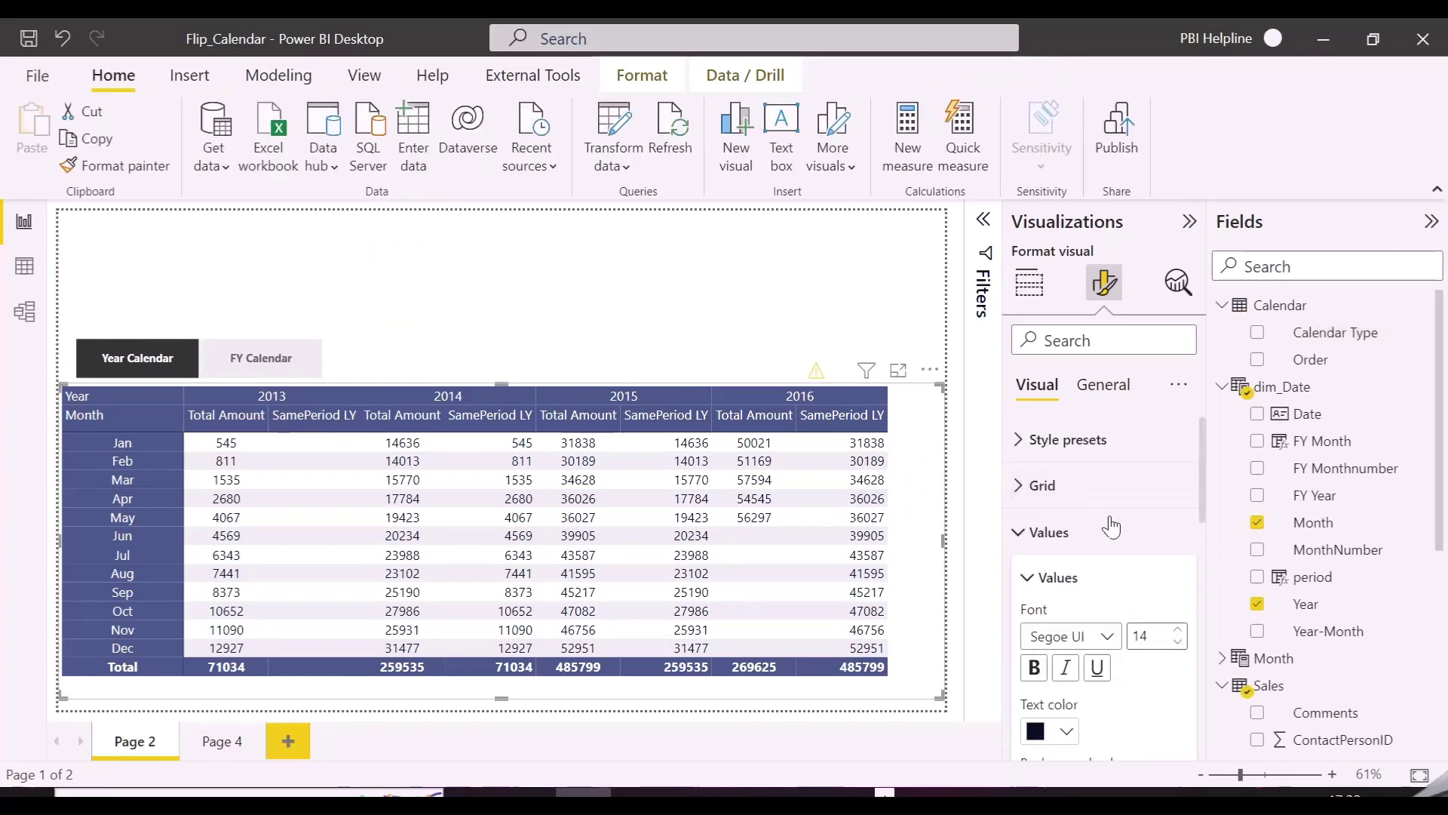
left_click(1030, 286)
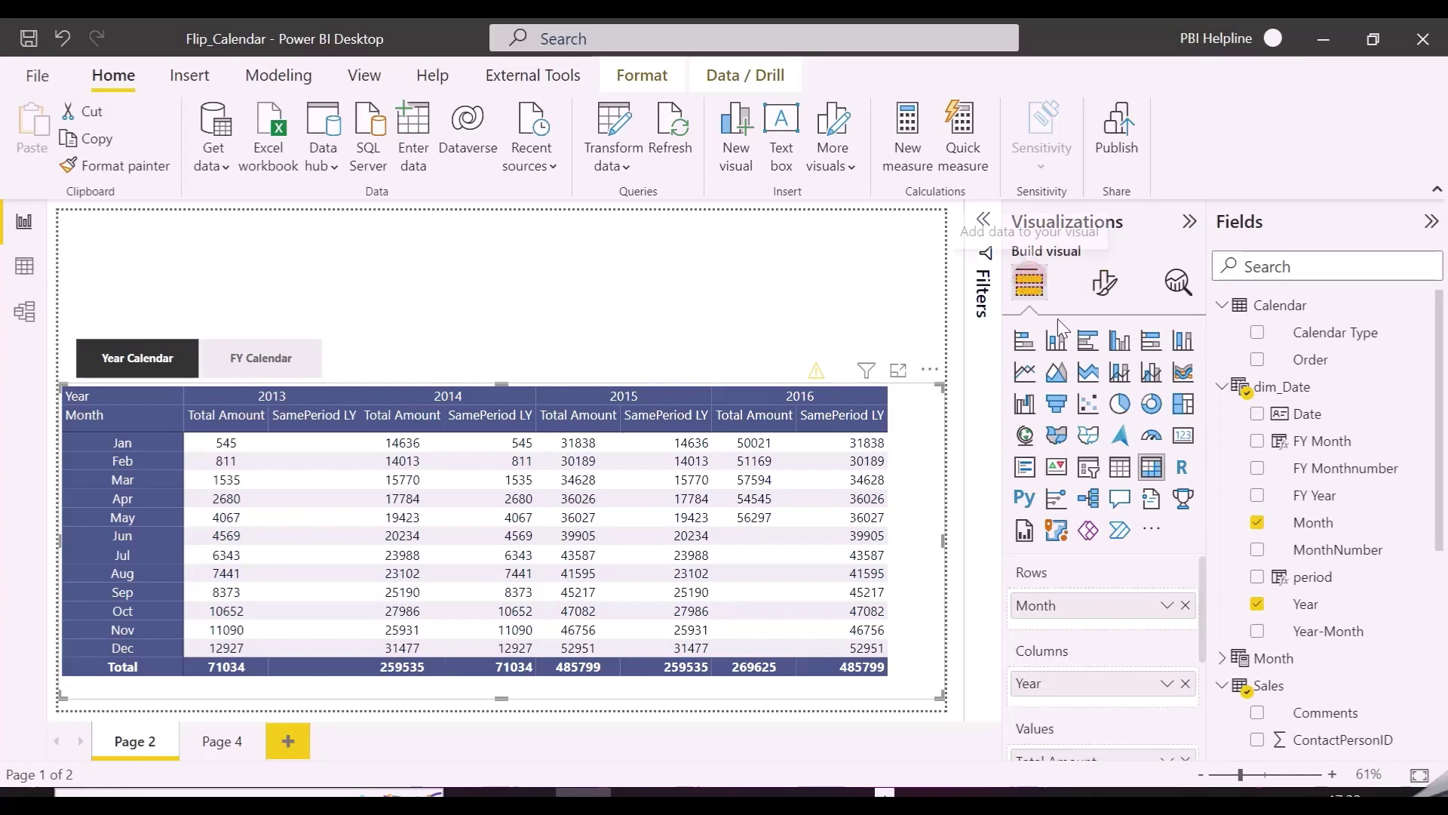
left_click(1185, 605)
left_click(1185, 673)
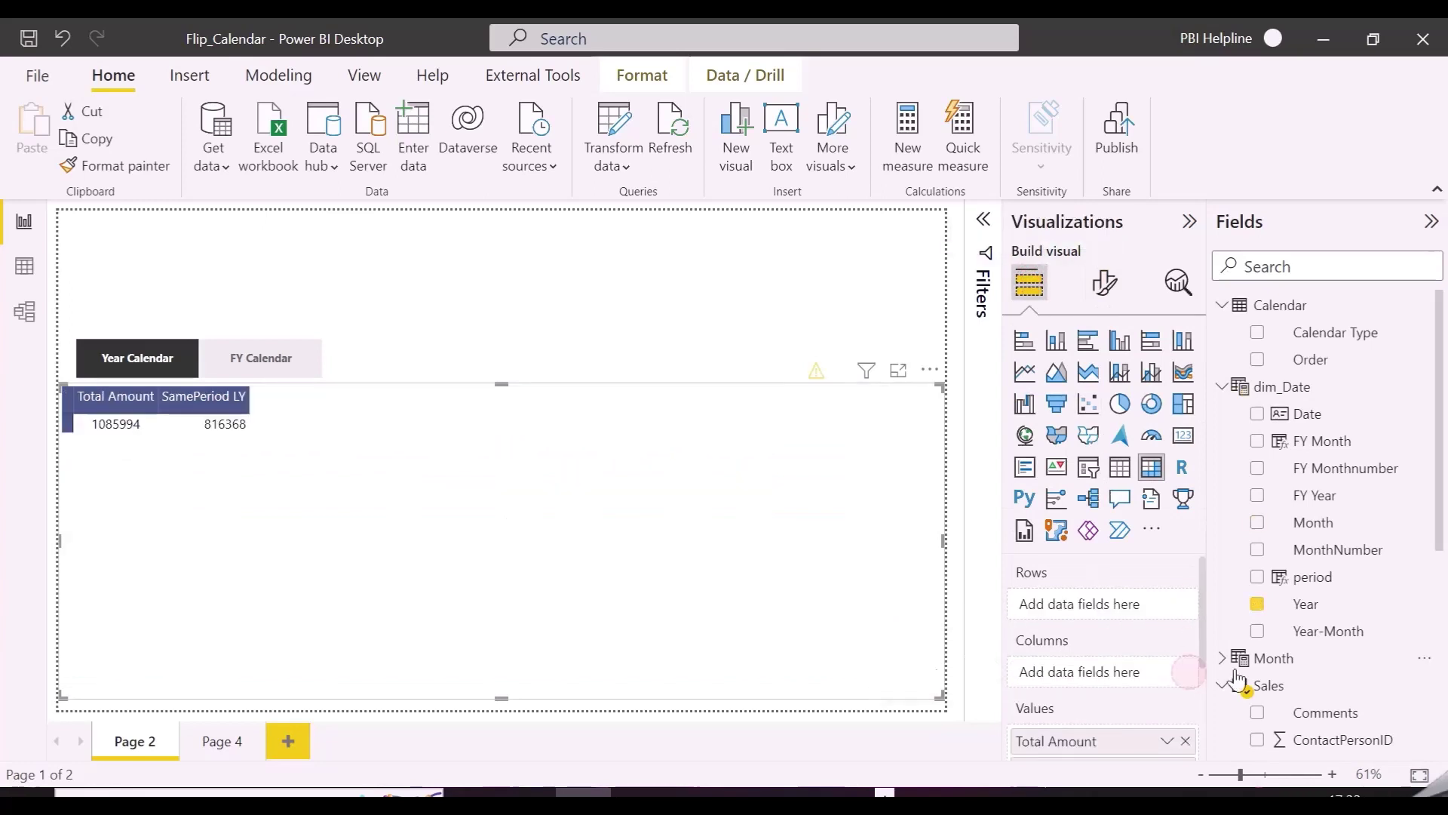
Step: Add the Month field parameter from the Month table to the matrix's rows
scroll(1294, 631, "down", 3)
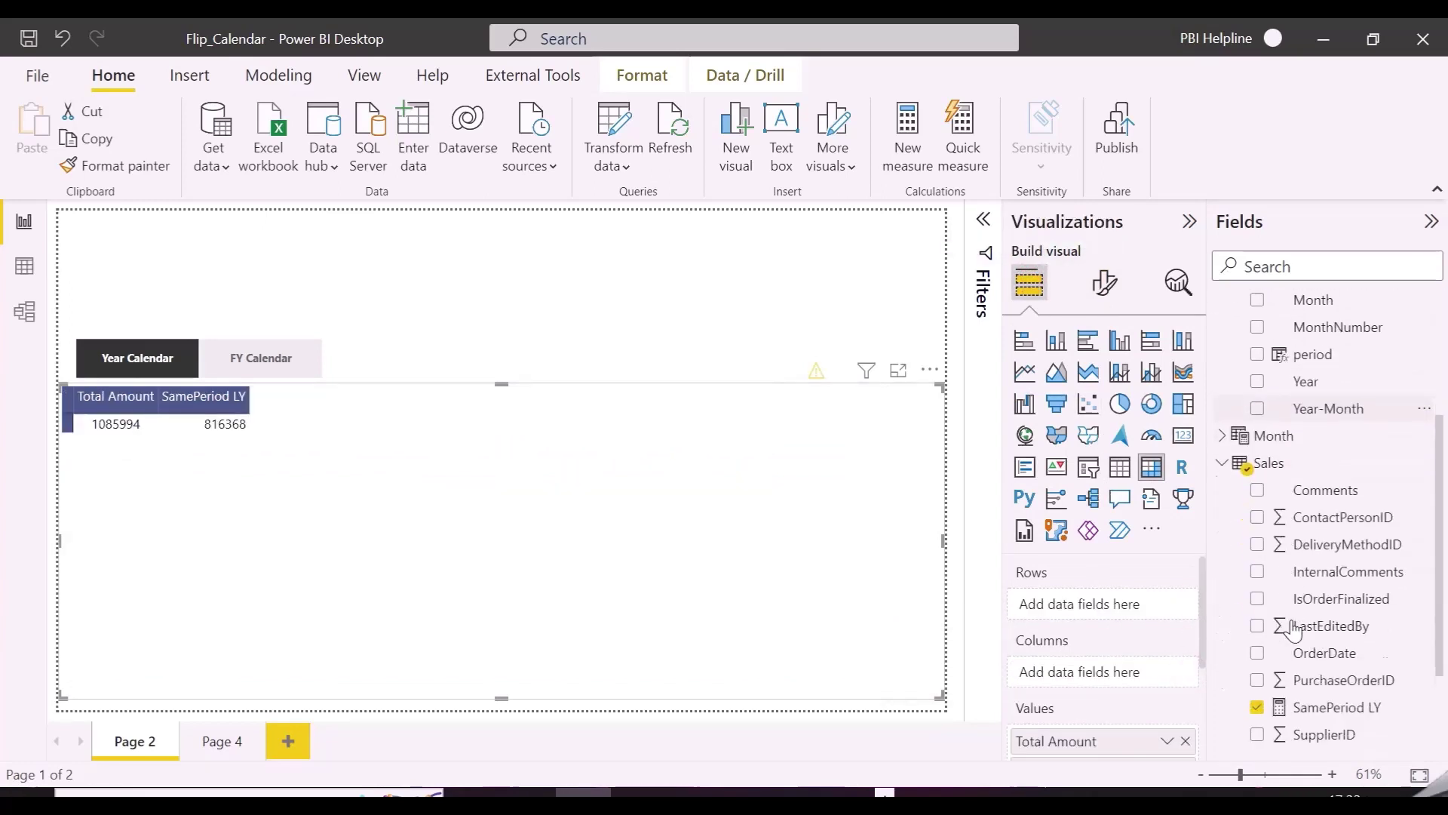
left_click(1223, 418)
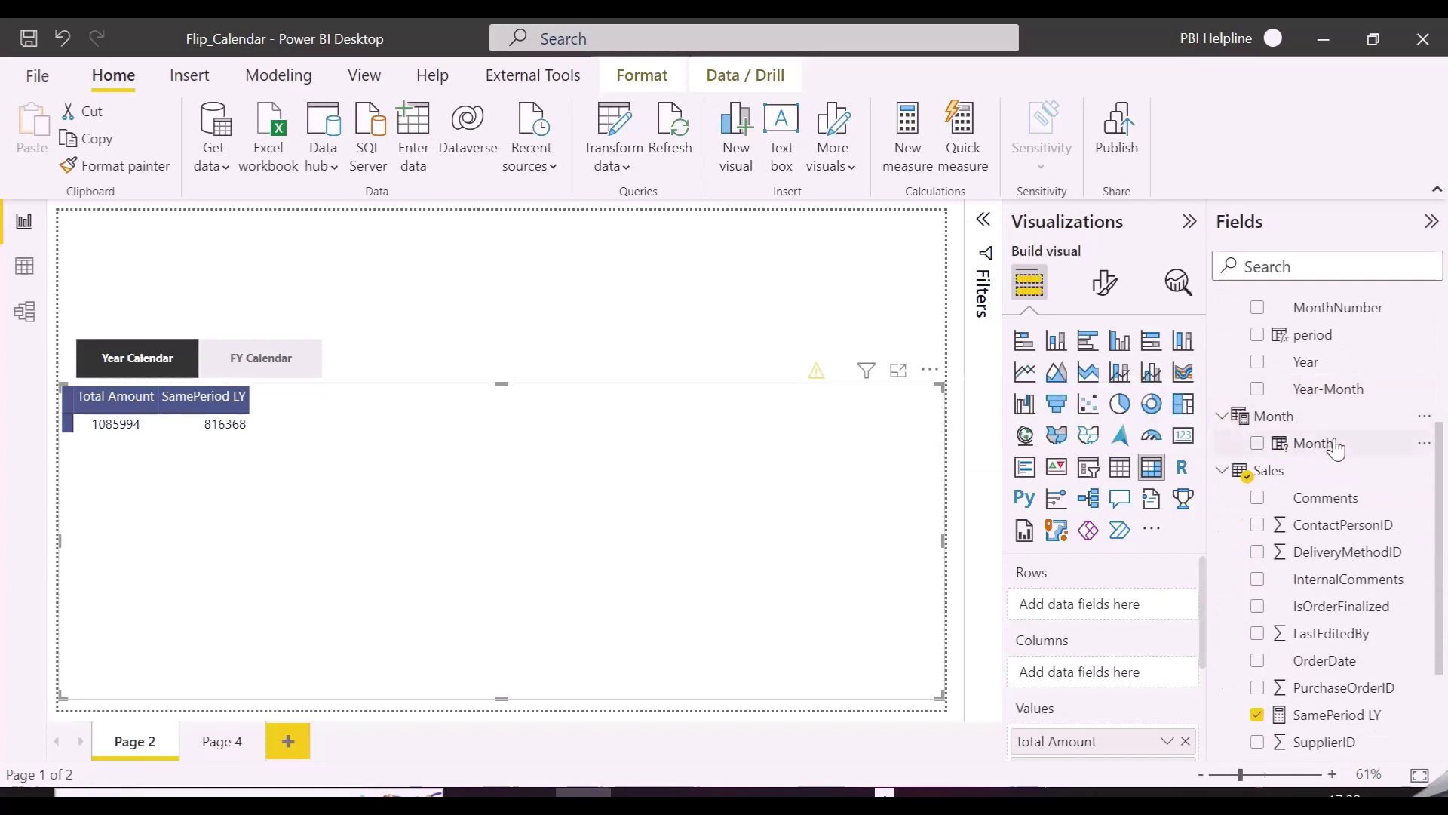
left_click_drag(1335, 447, 1086, 607)
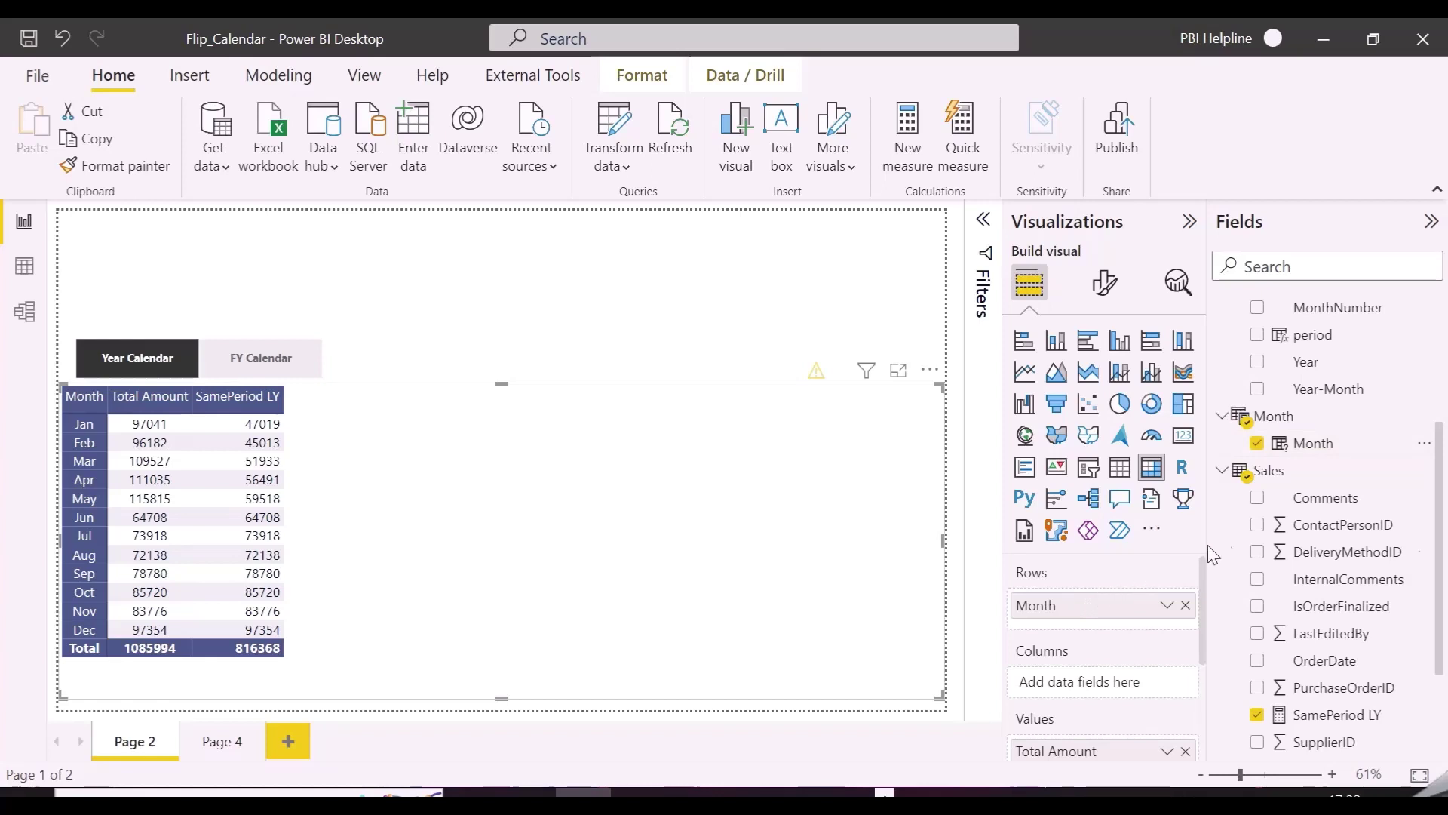
Step: Add the year field parameter to the matrix's columns and widen the Month row-header column
scroll(1289, 556, "up", 3)
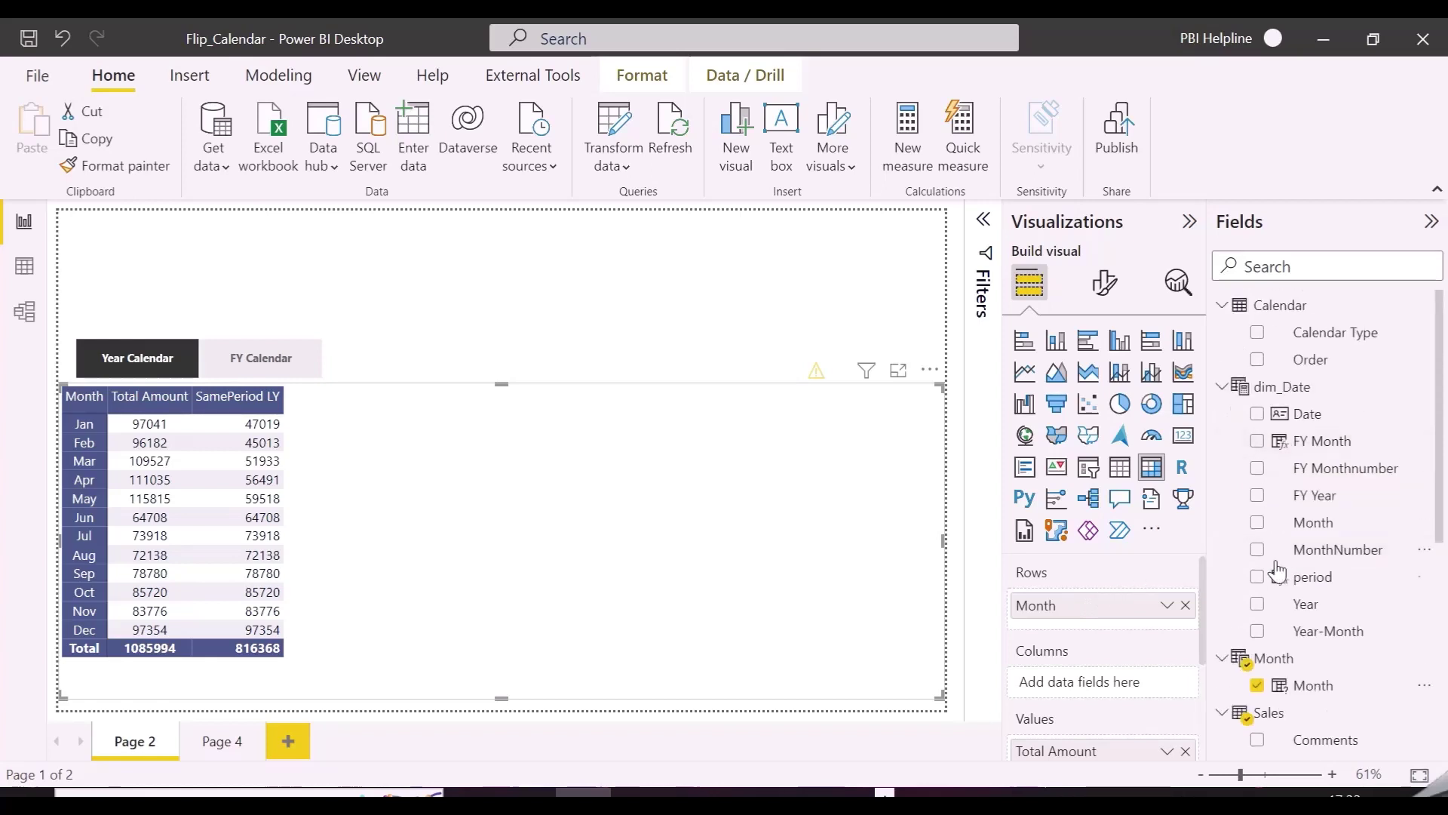
scroll(1277, 573, "down", 5)
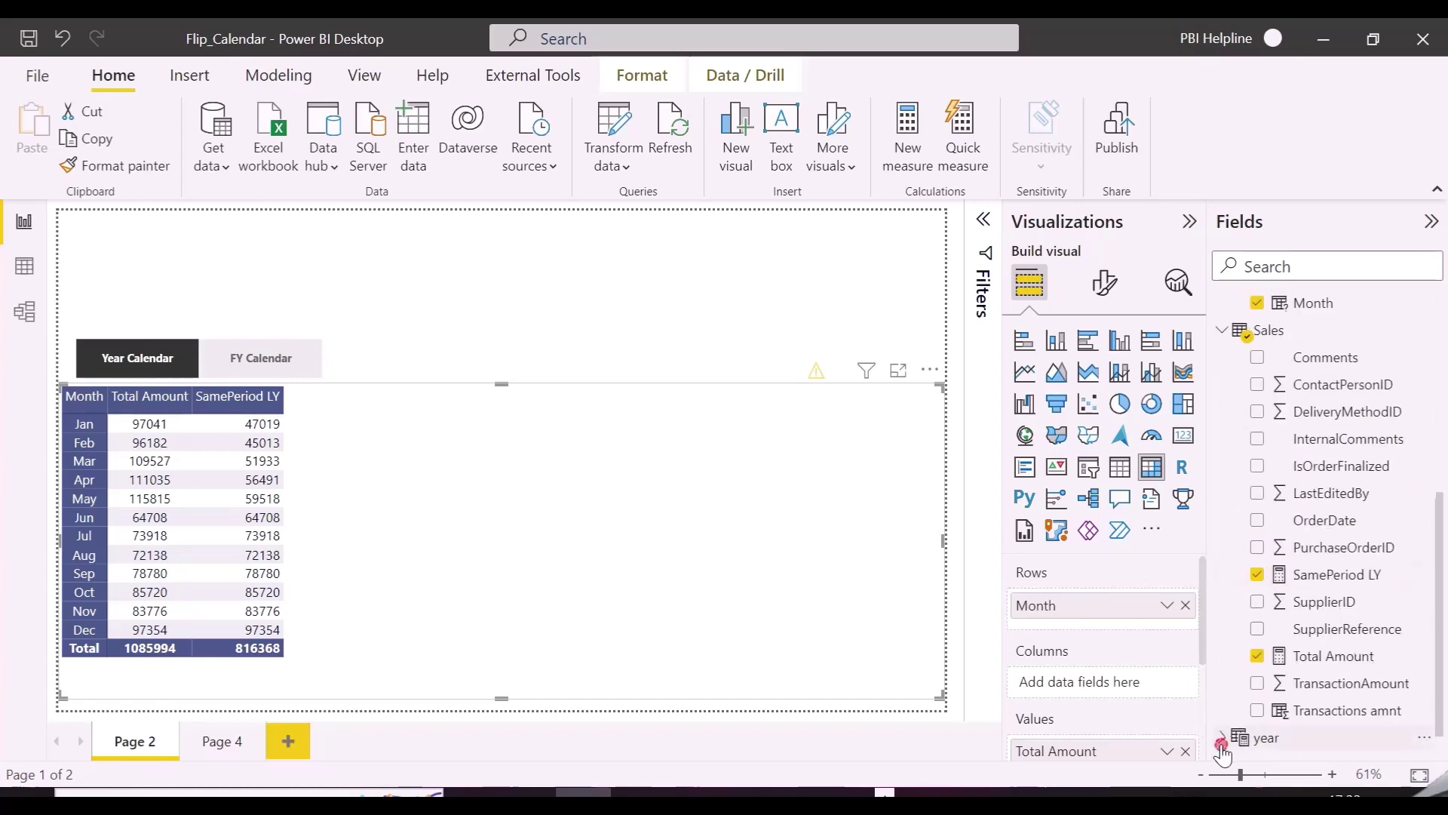
scroll(1296, 721, "down", 1)
left_click_drag(1331, 745, 1091, 689)
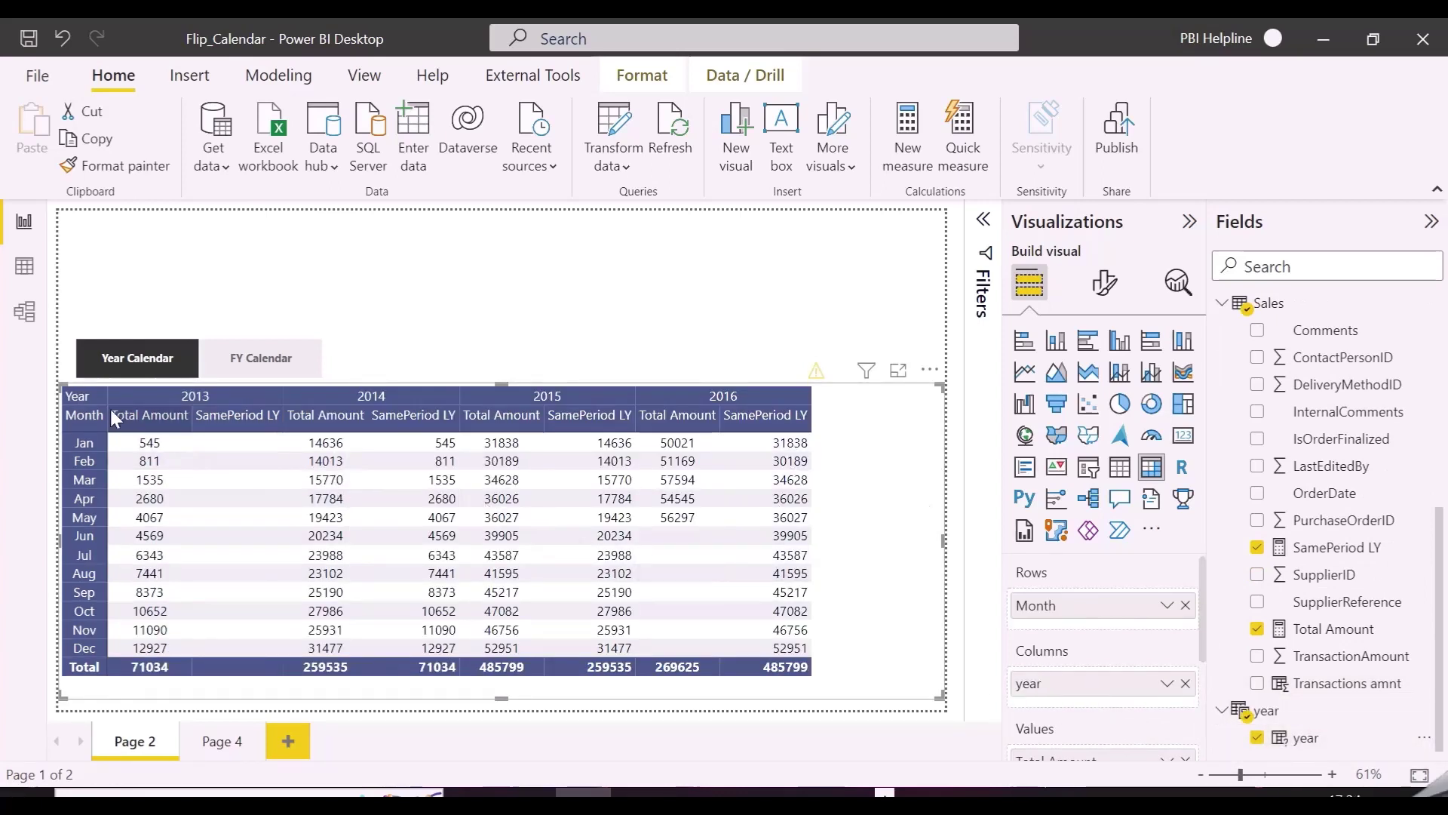
left_click_drag(105, 396, 186, 406)
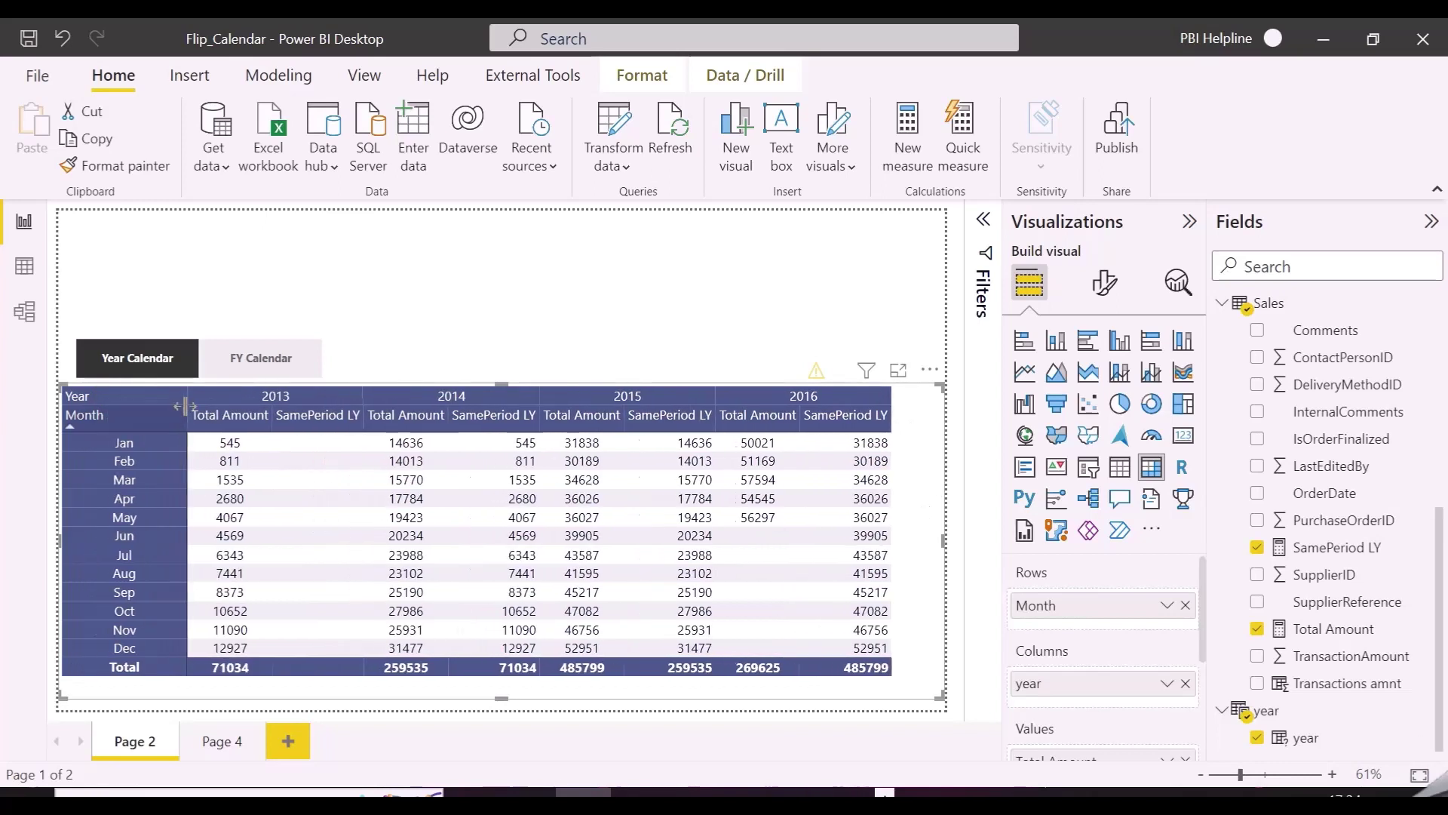
left_click(557, 298)
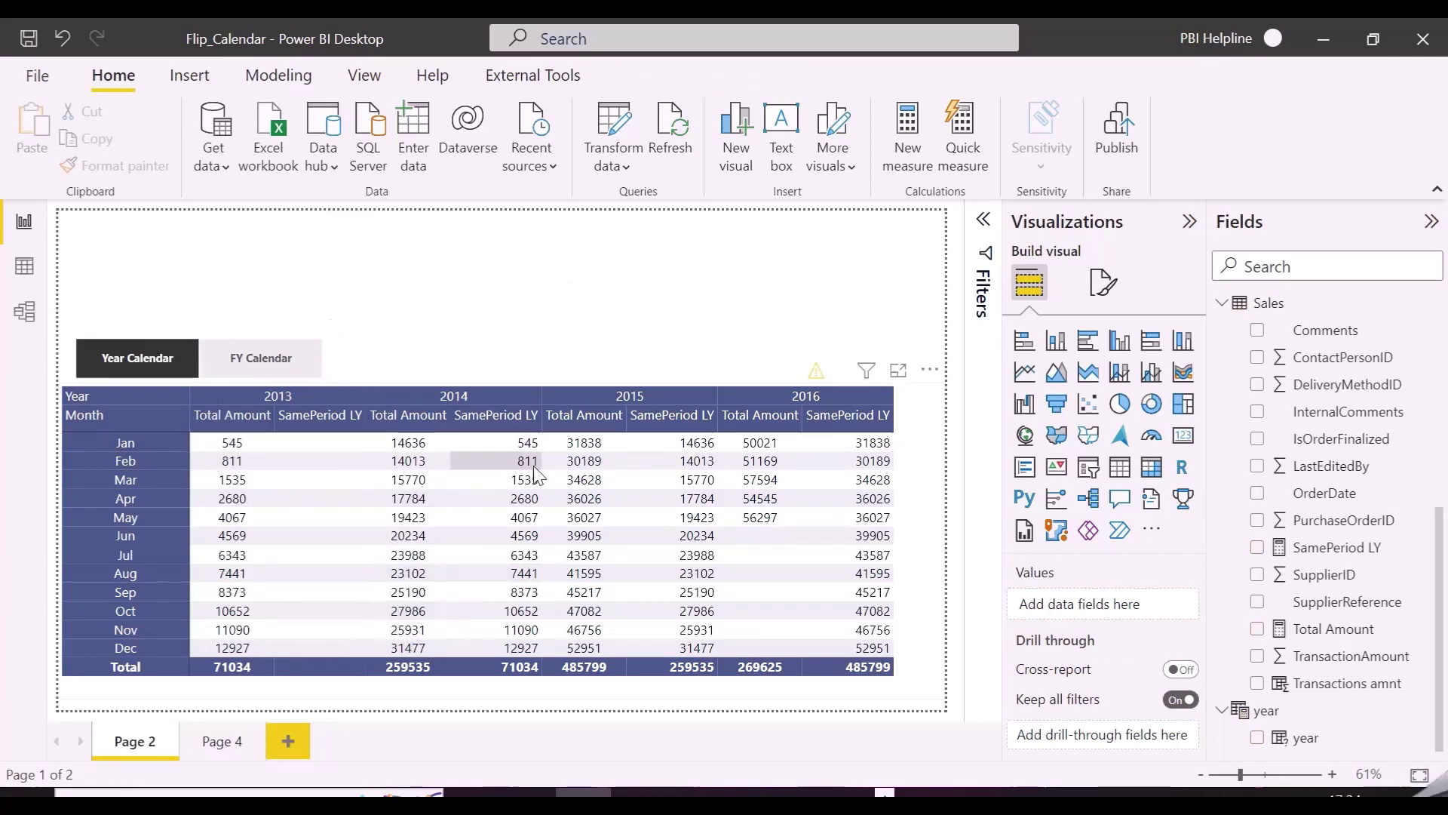
Step: Switch the slicer to FY Calendar and widen the matrix's FY Month row-header column
left_click(261, 359)
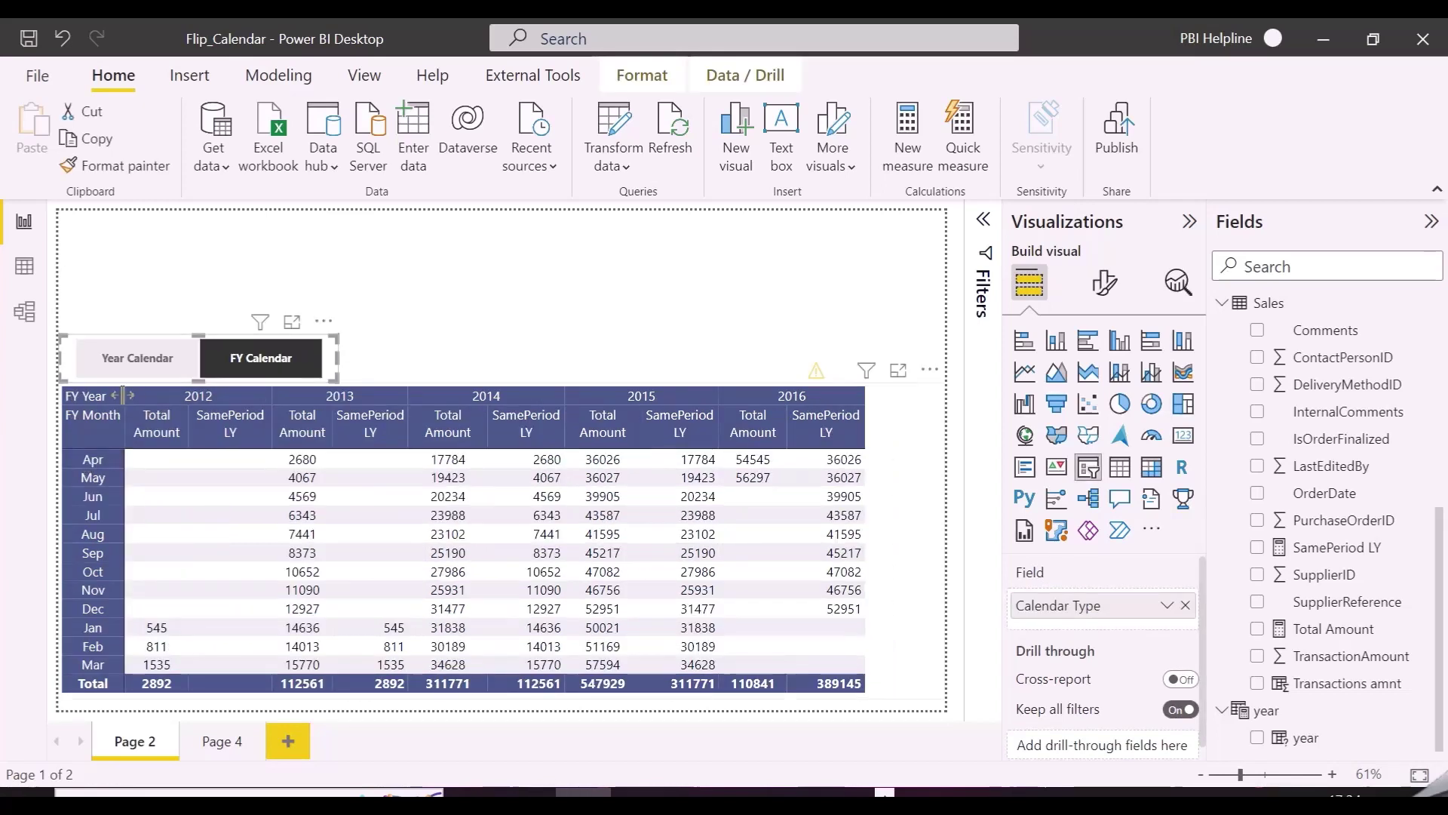
left_click_drag(124, 394, 182, 395)
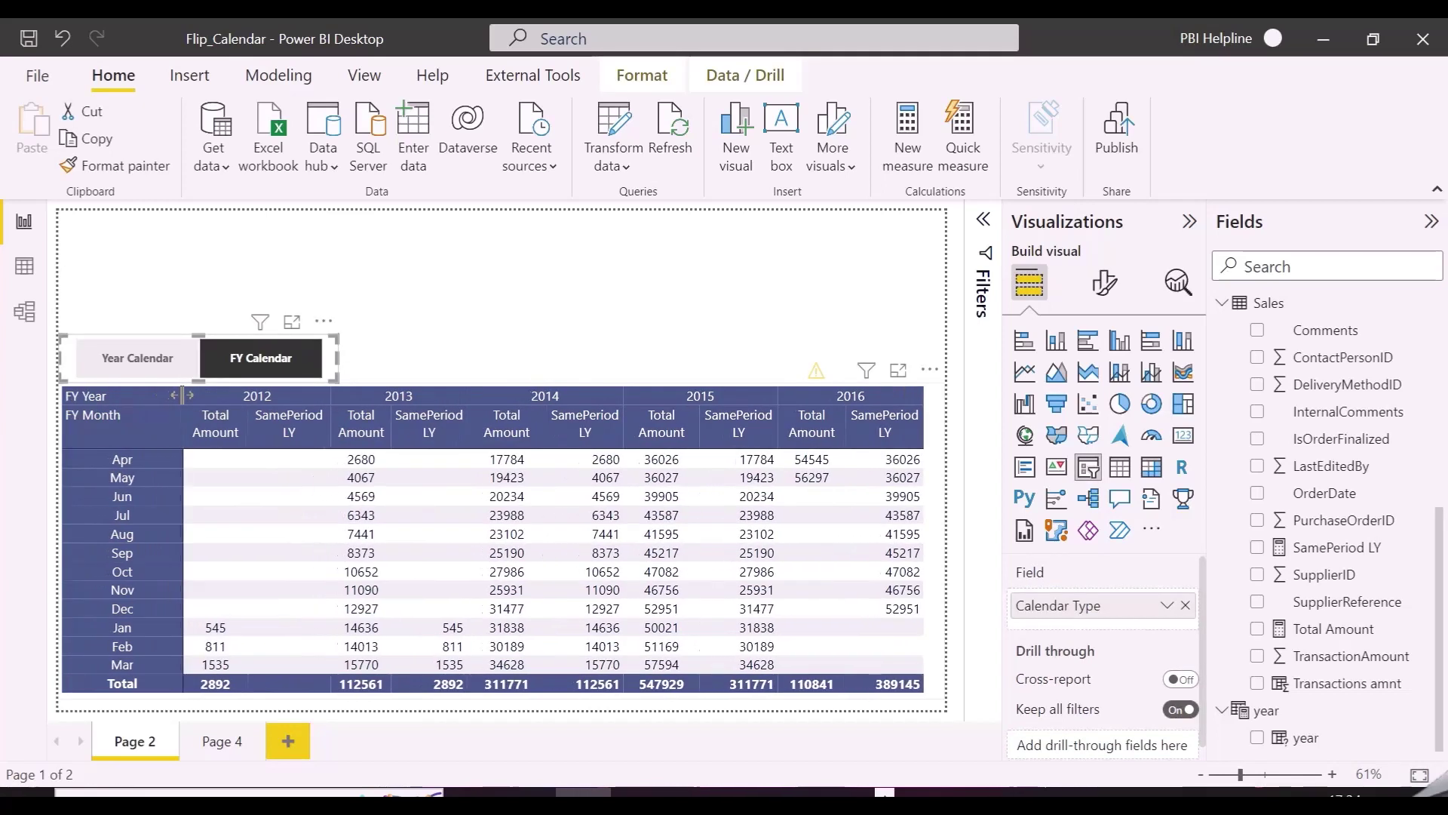
left_click(172, 445)
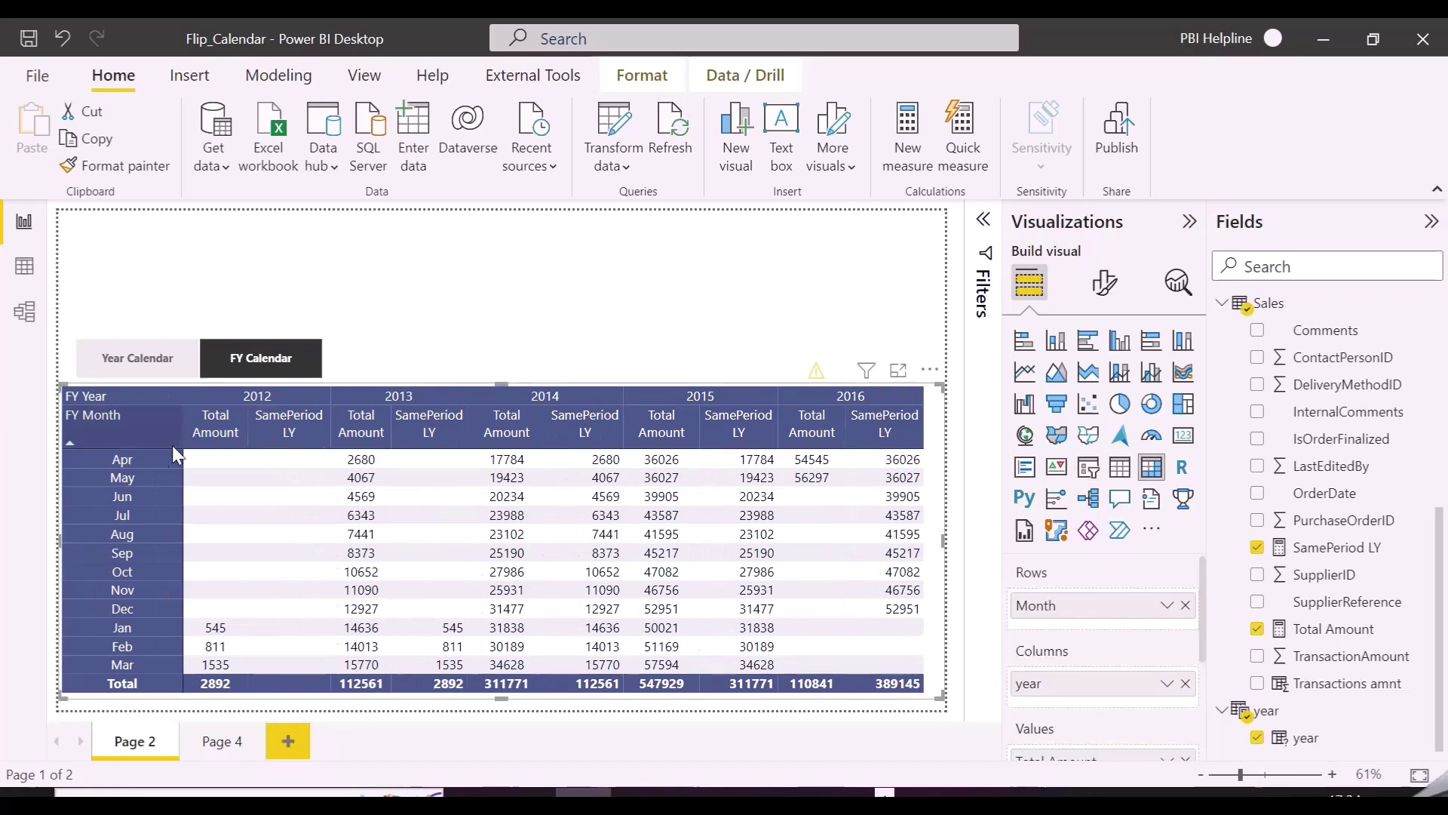
left_click(420, 356)
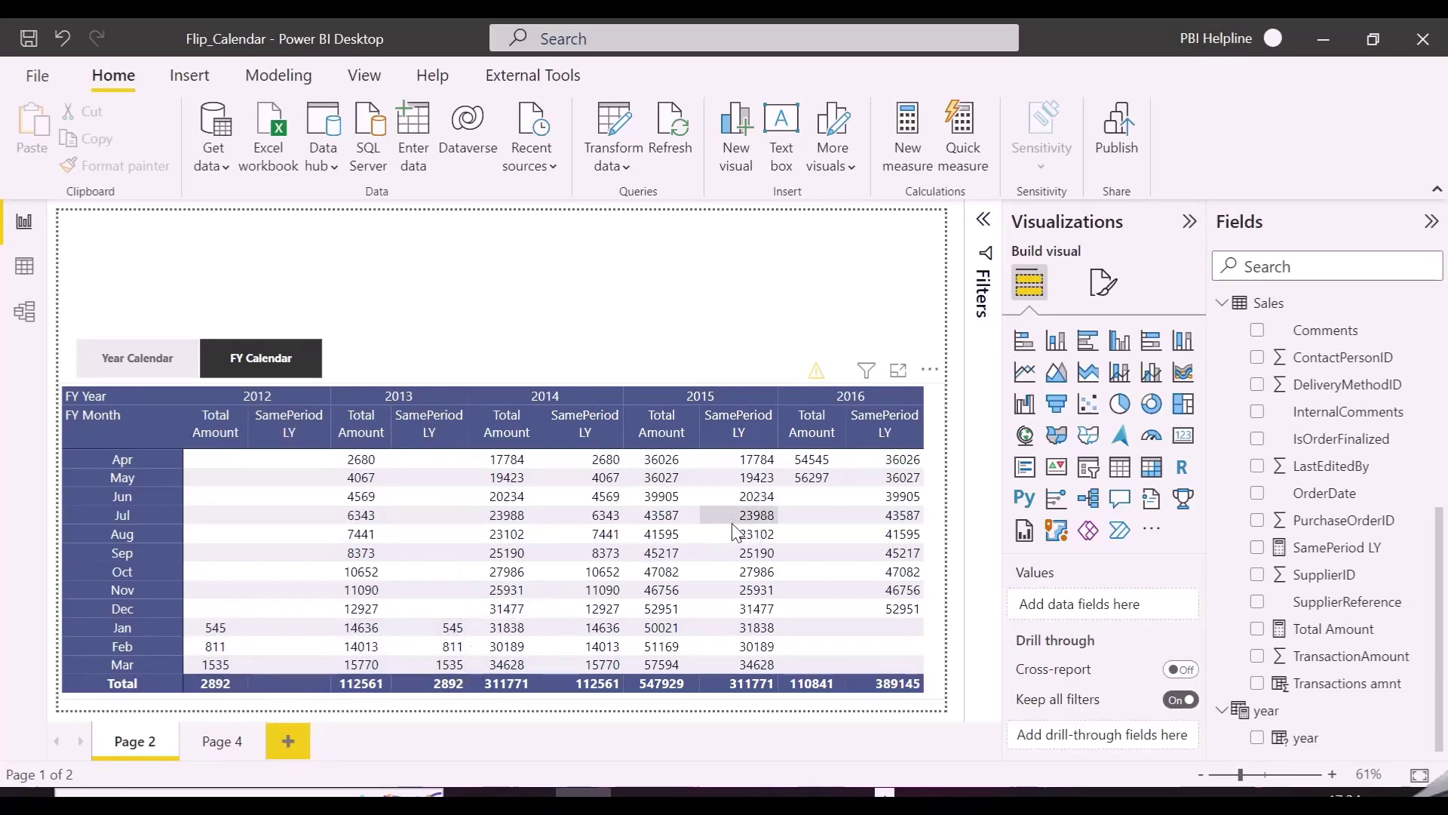
Step: Switch the slicer back to Year Calendar and widen the matrix's Month row-header column a little more
left_click(155, 368)
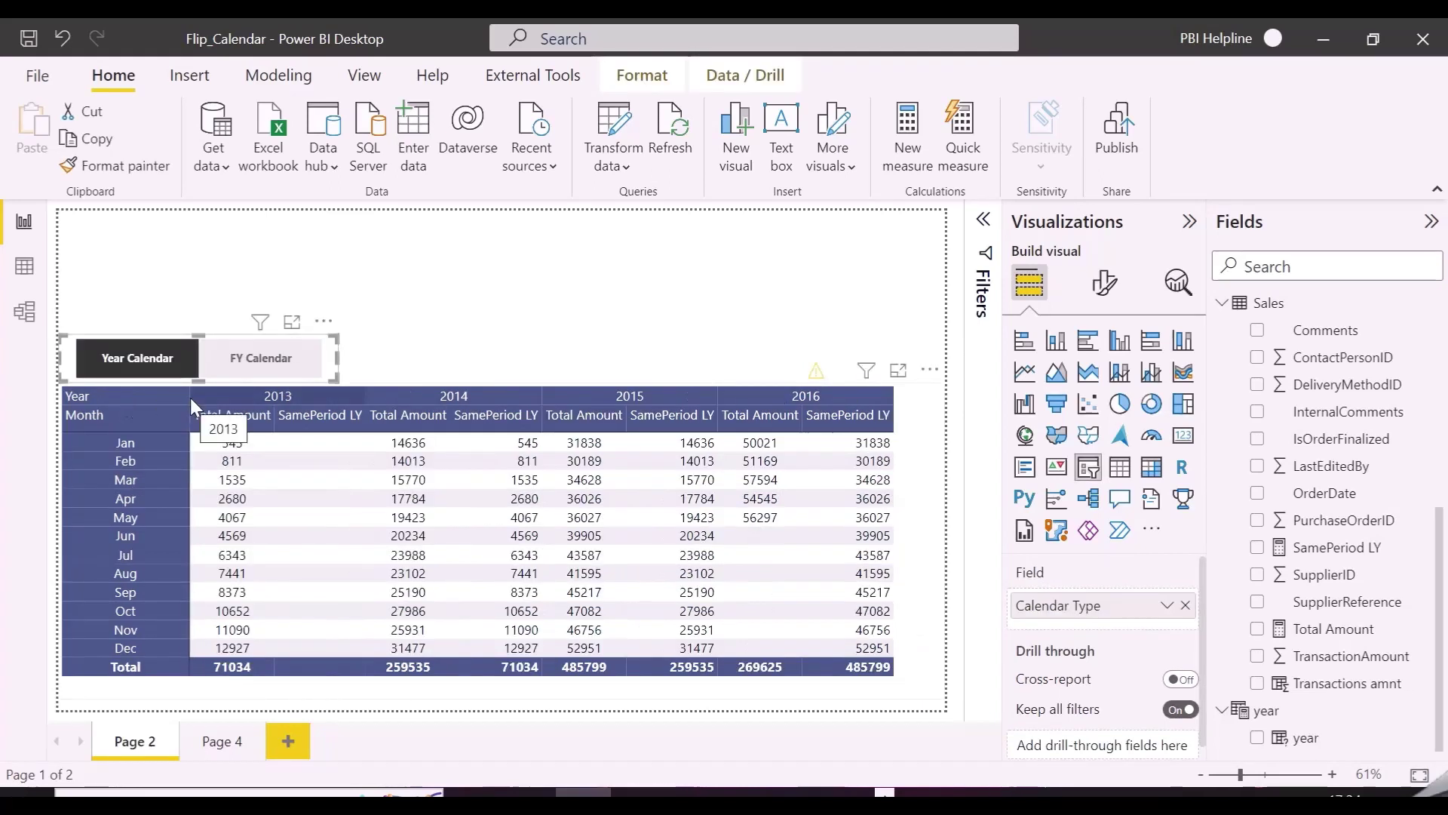
left_click(543, 307)
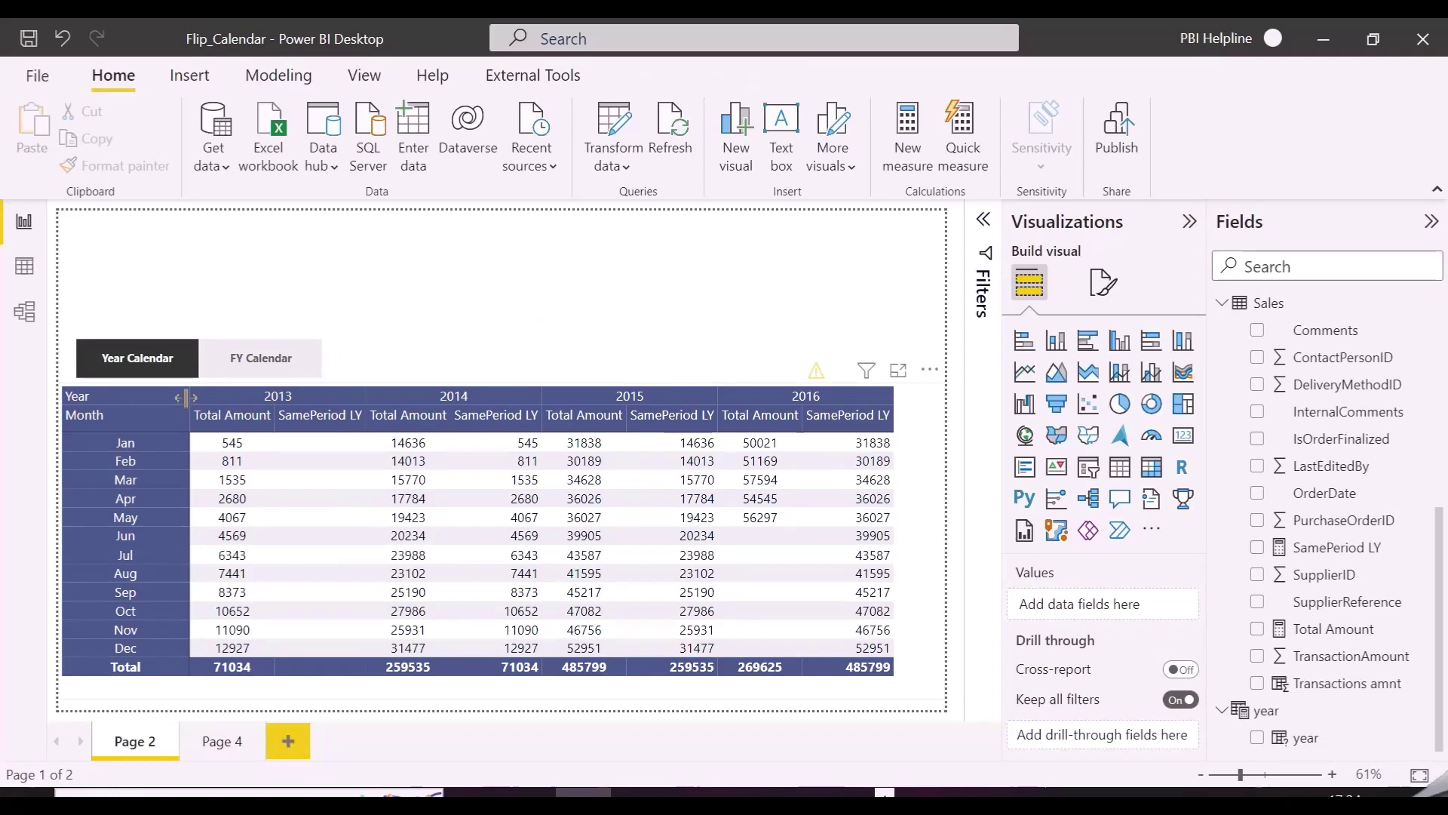
left_click_drag(190, 397, 211, 397)
left_click(499, 328)
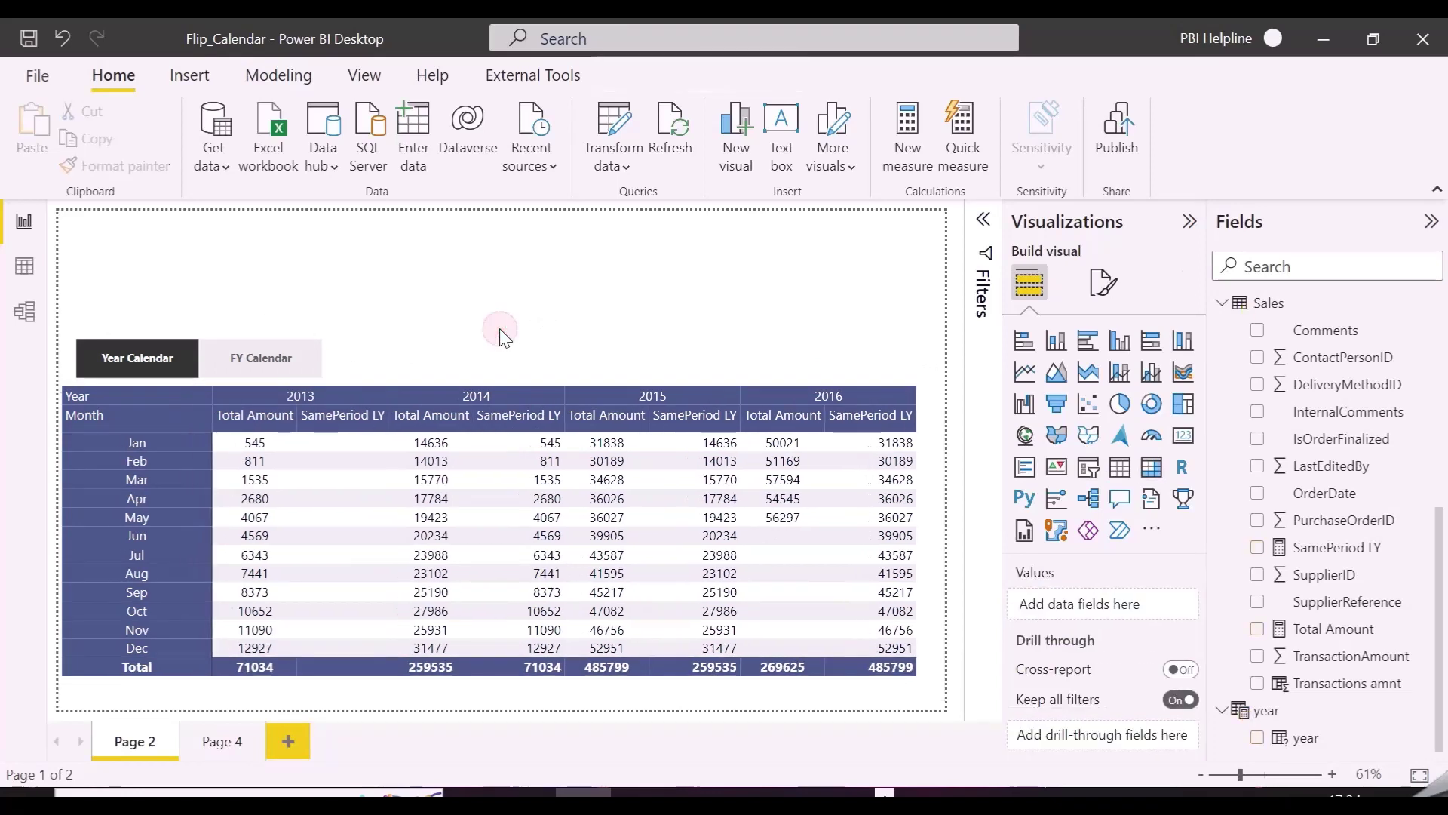